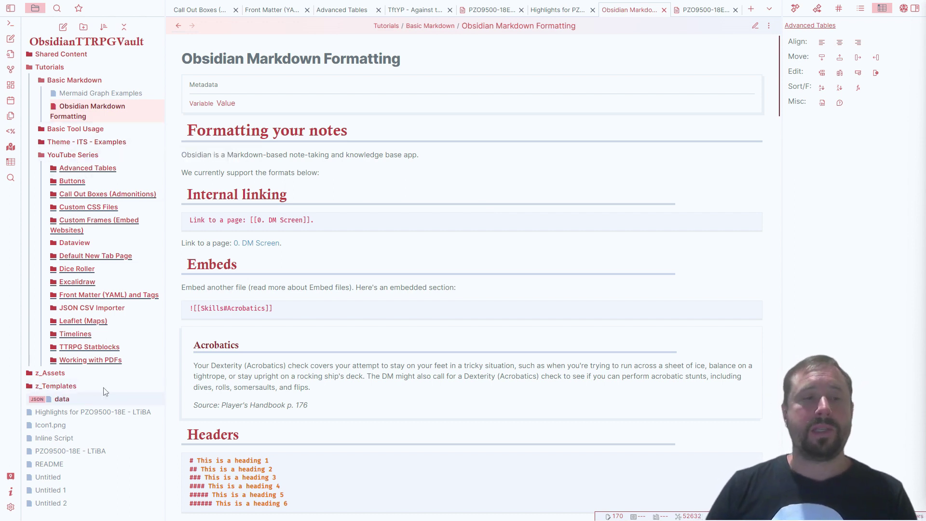
Step: Open the Working with PDFs note and drag an outside PDF file into the vault
{"action": "left_click", "coordinate": [84, 365]}
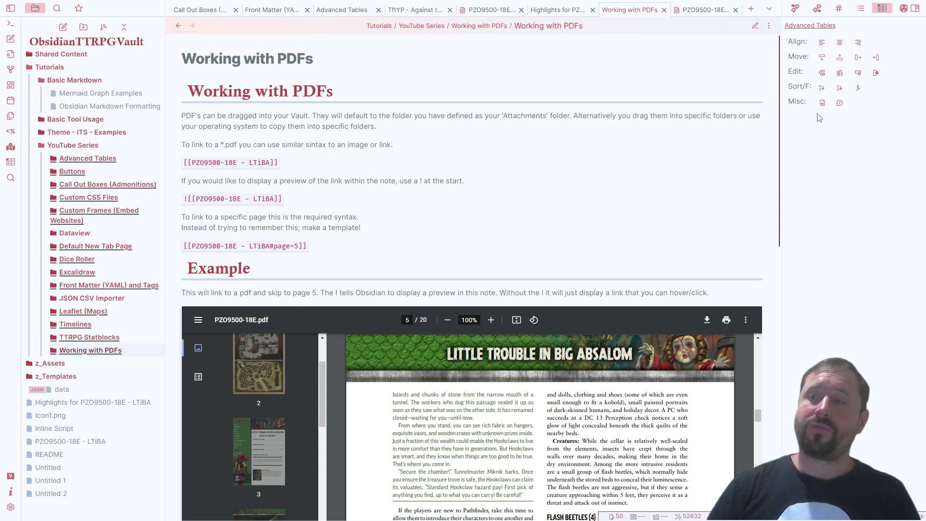
{"action": "left_click_drag", "start_coordinate": [925, 57], "coordinate": [525, 193]}
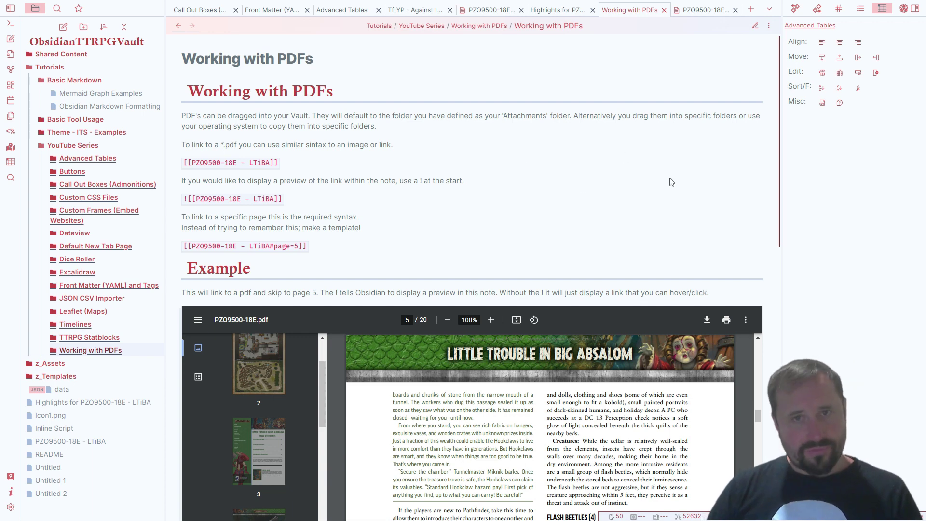
Step: Expand z_Assets to list its pasted images and three PZO9500 PDFs, glancing at its folder menu
{"action": "left_click", "coordinate": [50, 363]}
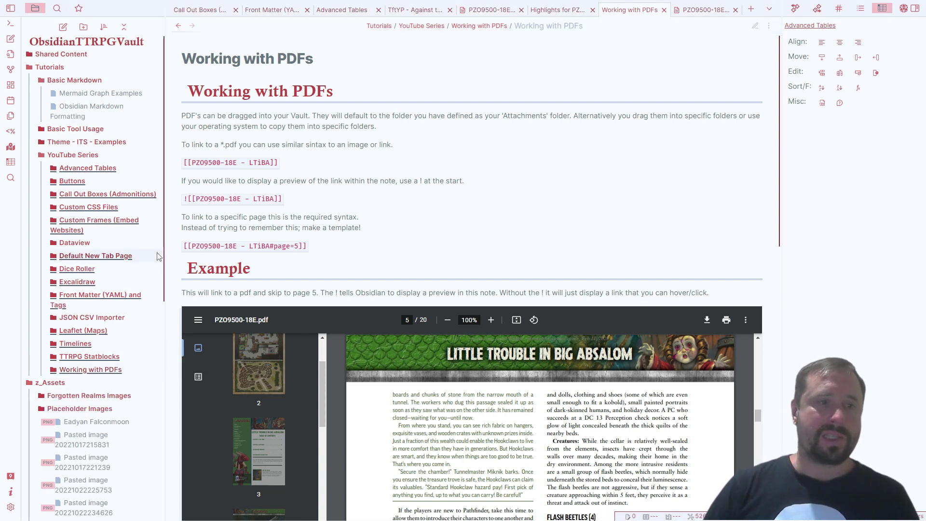
{"action": "scroll", "coordinate": [126, 269], "scroll_direction": "down", "scroll_amount": 6}
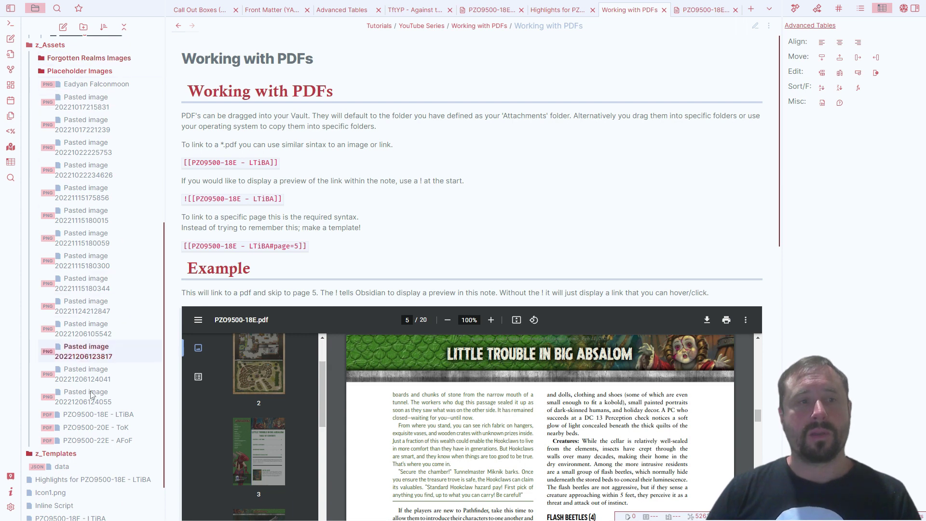
{"action": "scroll", "coordinate": [63, 198], "scroll_direction": "up", "scroll_amount": 2}
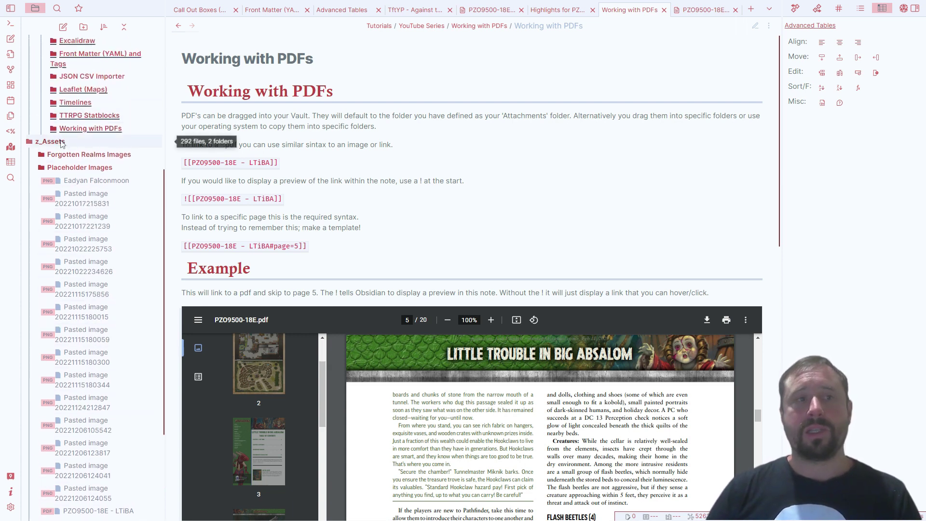
{"action": "right_click", "coordinate": [57, 144]}
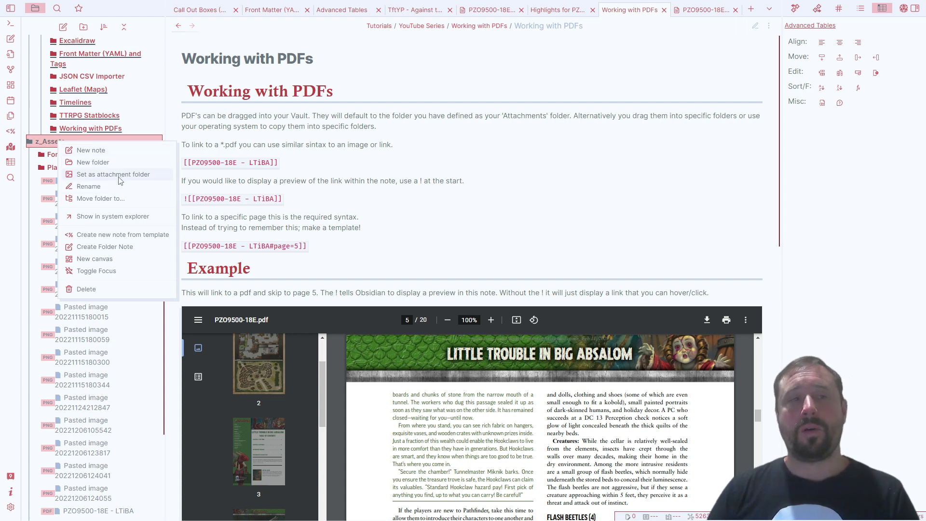
{"action": "left_click", "coordinate": [483, 184]}
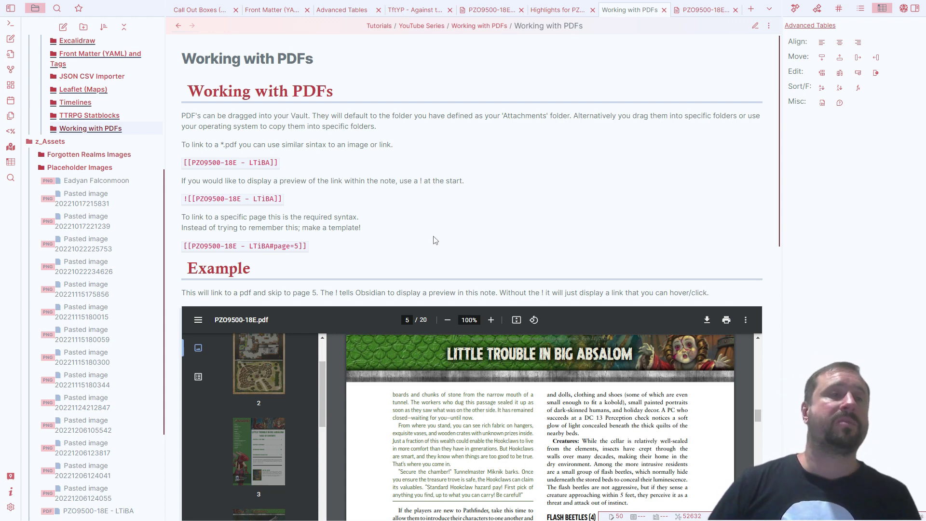
{"action": "scroll", "coordinate": [121, 270], "scroll_direction": "down", "scroll_amount": 4}
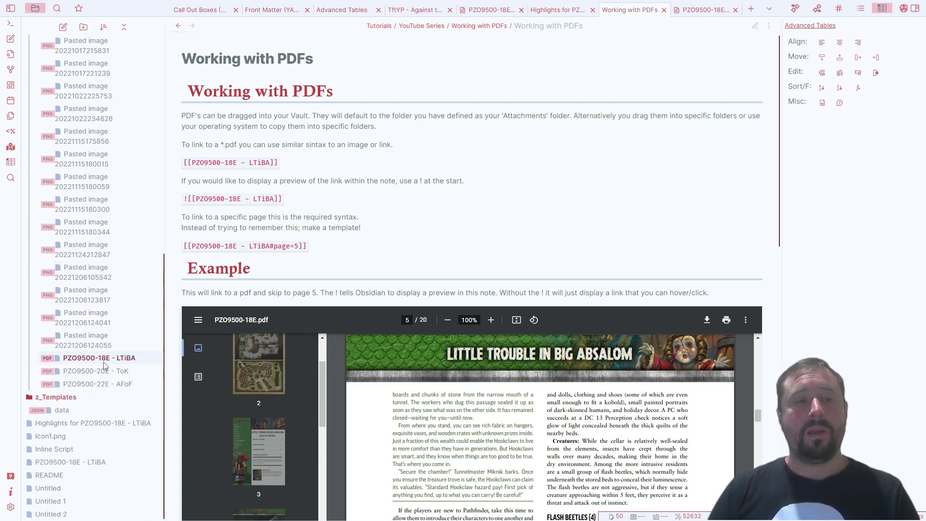
Step: Preview PZO9500-18E - LTiBA and PZO9500-20E - ToK, finishing on PZO9500-22E - AFoF
{"action": "left_click", "coordinate": [103, 359]}
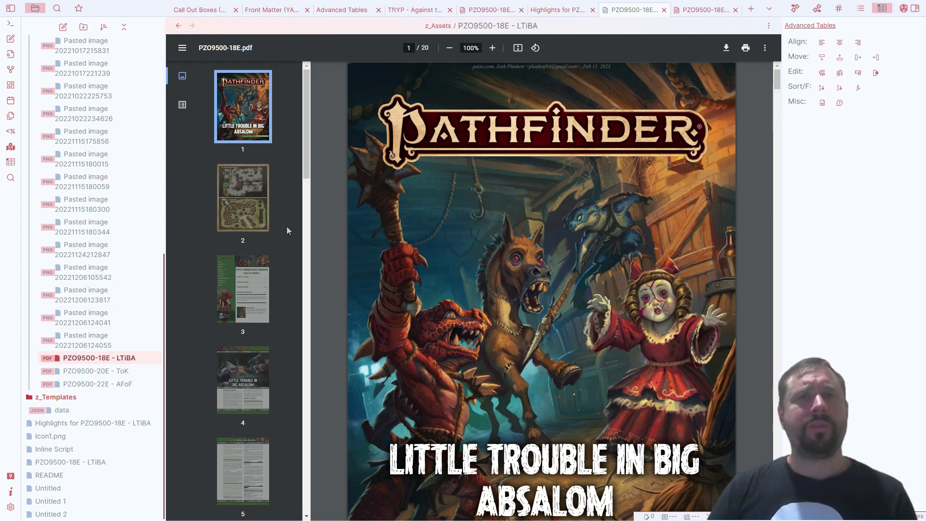
{"action": "left_click", "coordinate": [97, 371]}
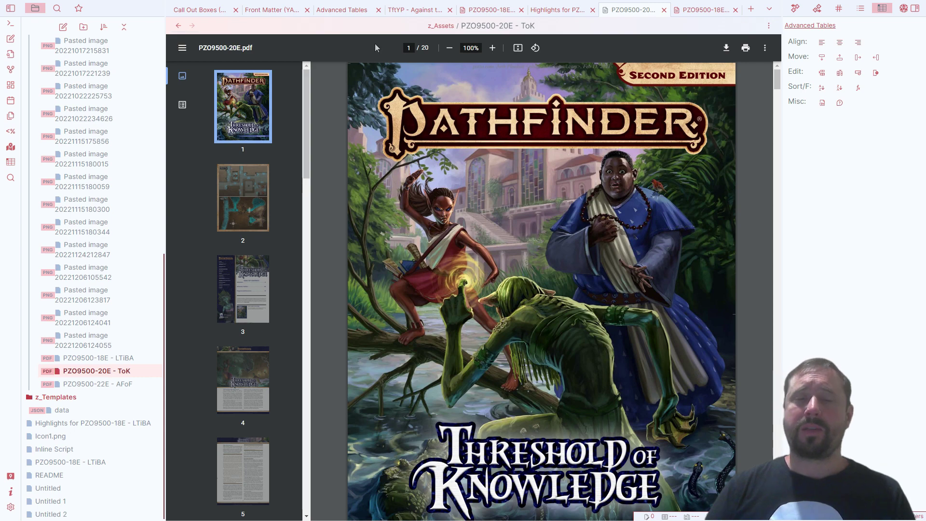
{"action": "left_click", "coordinate": [156, 385]}
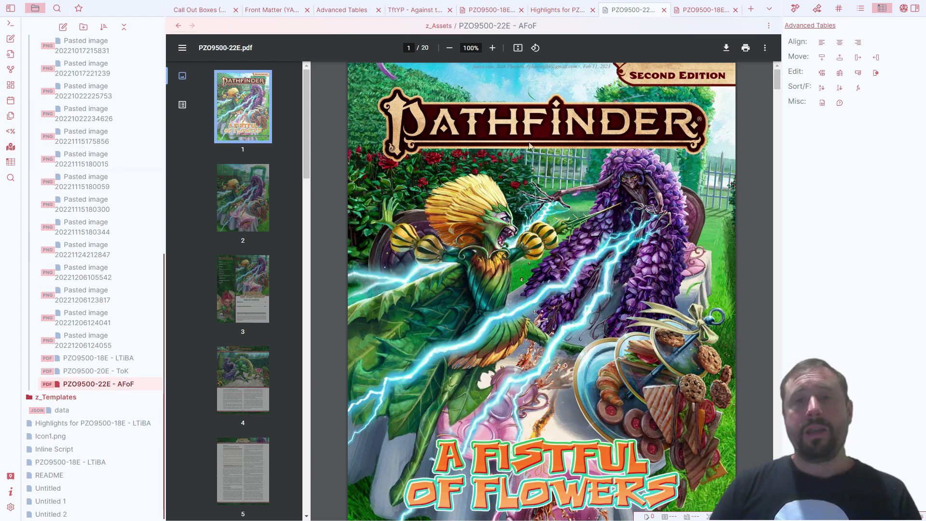
{"action": "left_click", "coordinate": [11, 508]}
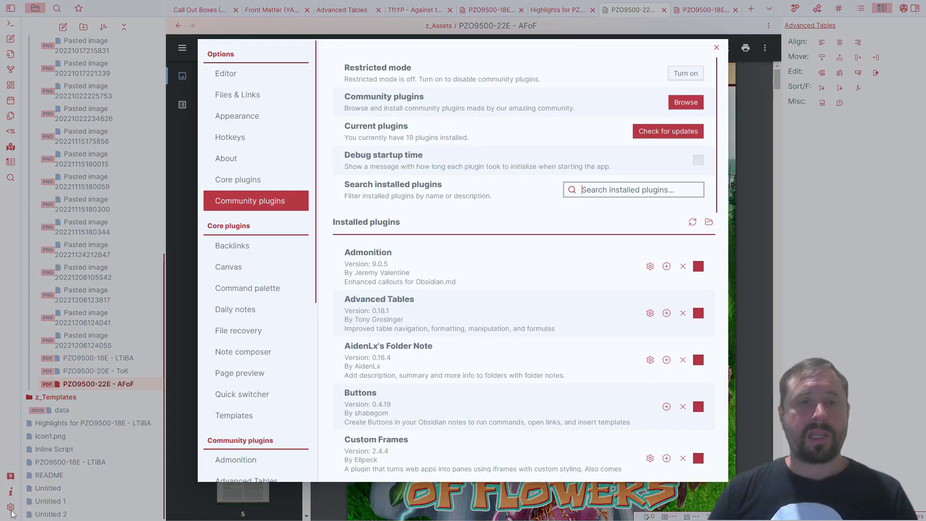
{"action": "scroll", "coordinate": [588, 147], "scroll_direction": "down", "scroll_amount": 1}
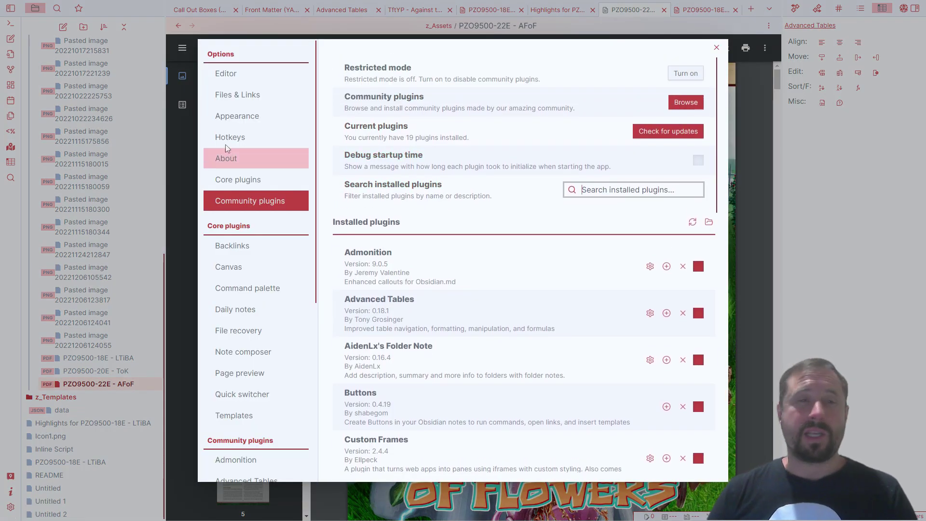
{"action": "left_click", "coordinate": [243, 101]}
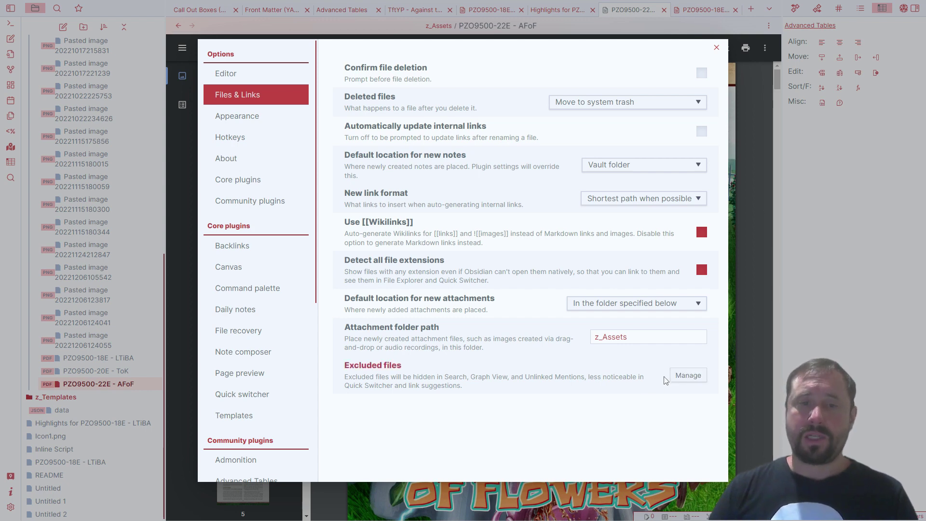
{"action": "left_click", "coordinate": [688, 376]}
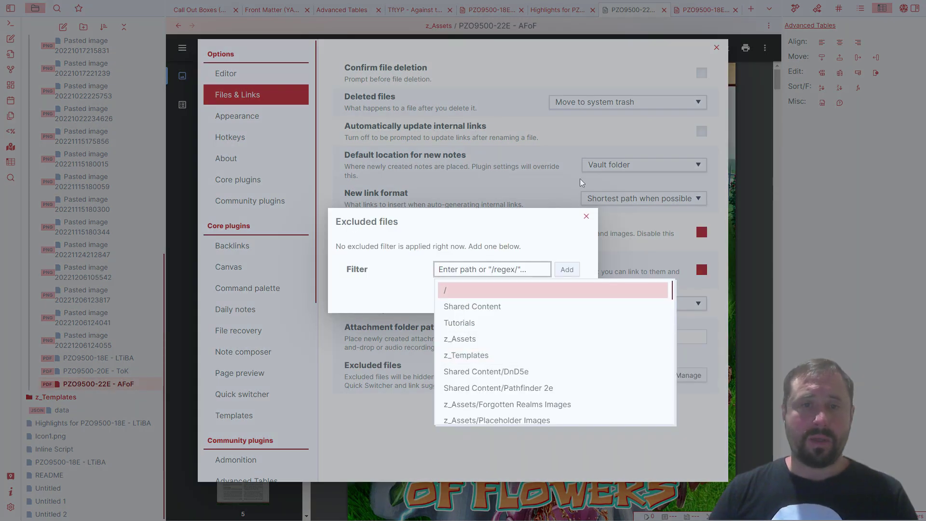
{"action": "left_click", "coordinate": [437, 226]}
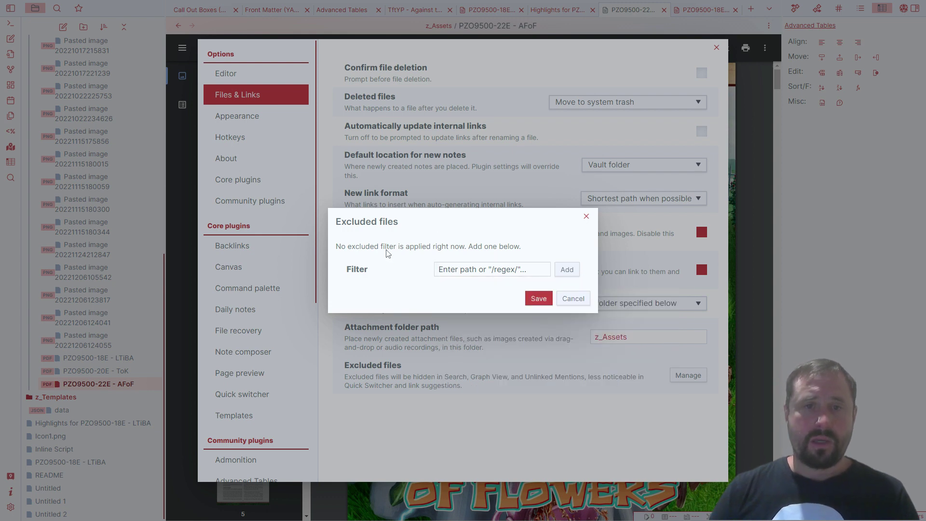
{"action": "left_click", "coordinate": [586, 216]}
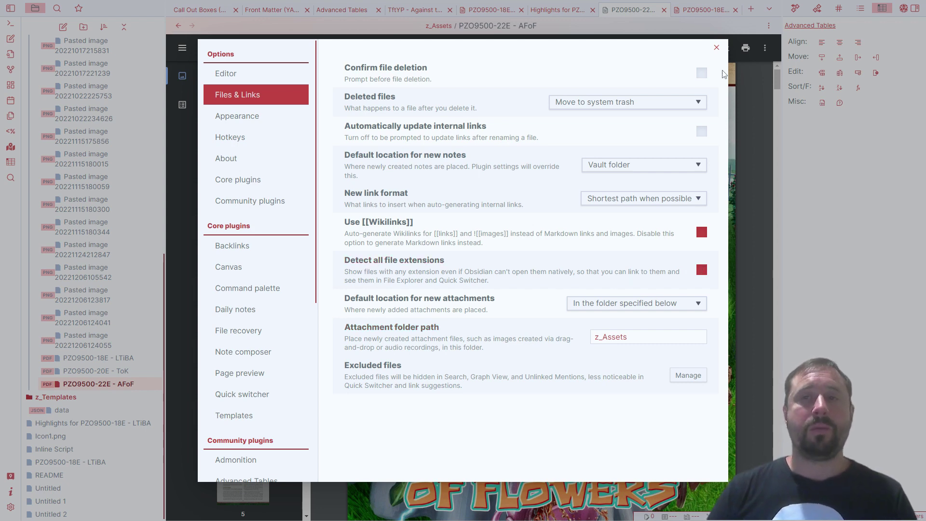
{"action": "left_click", "coordinate": [716, 47]}
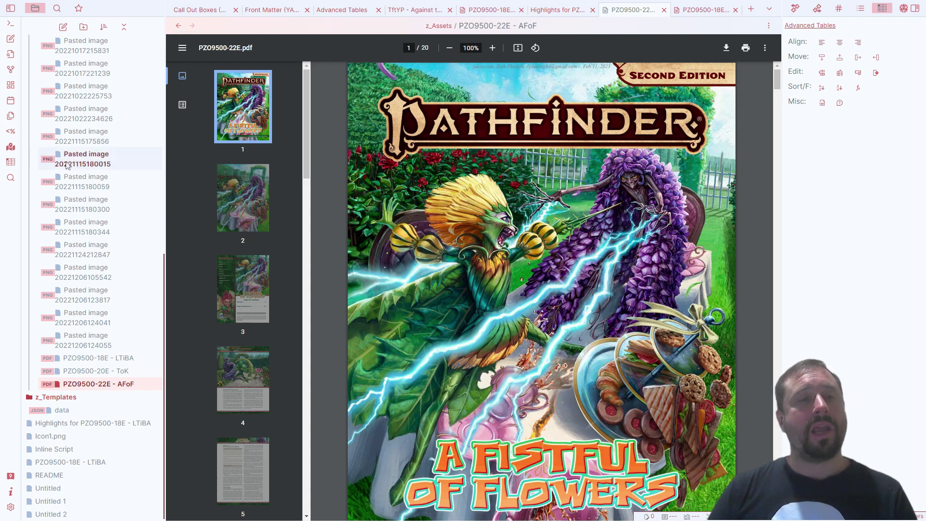
Step: Open the PZO9500-18E - LTiBA PDF and step through the thumbnails to page 5
{"action": "scroll", "coordinate": [106, 164], "scroll_direction": "up", "scroll_amount": 5}
{"action": "scroll", "coordinate": [106, 164], "scroll_direction": "down", "scroll_amount": 5}
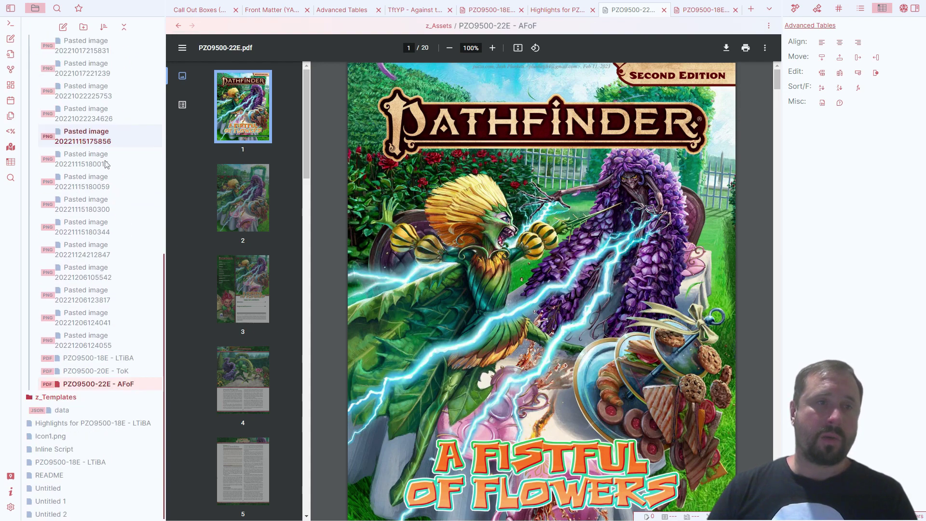
{"action": "left_click", "coordinate": [99, 358]}
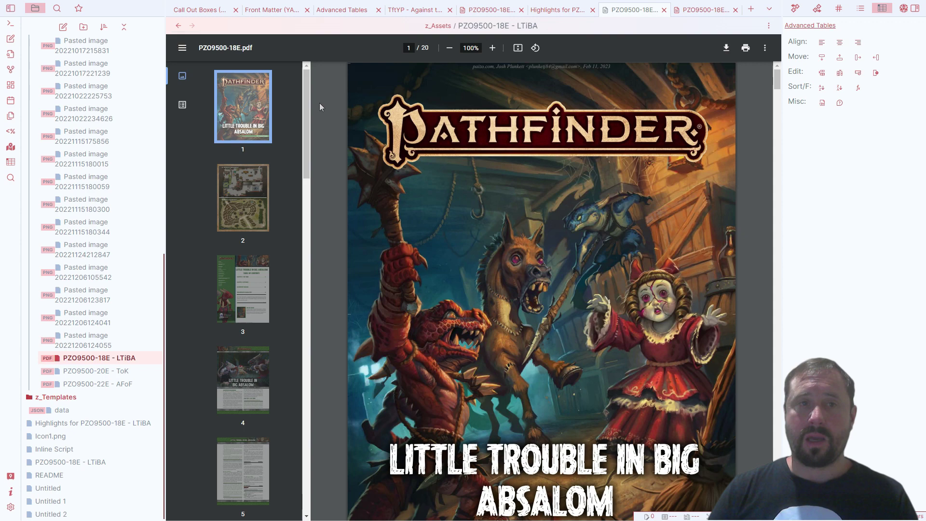
{"action": "left_click_drag", "start_coordinate": [307, 126], "coordinate": [317, 52]}
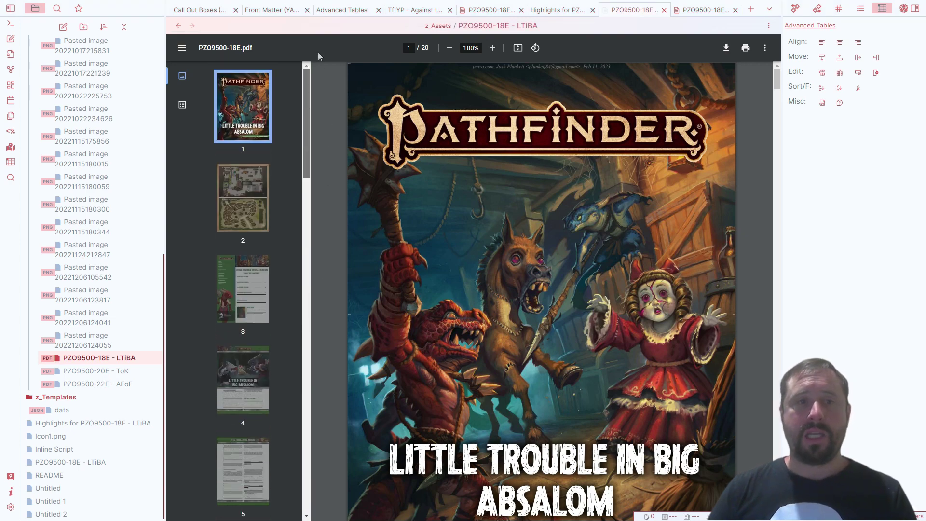
{"action": "left_click", "coordinate": [265, 179]}
{"action": "left_click", "coordinate": [248, 296]}
{"action": "left_click", "coordinate": [245, 380]}
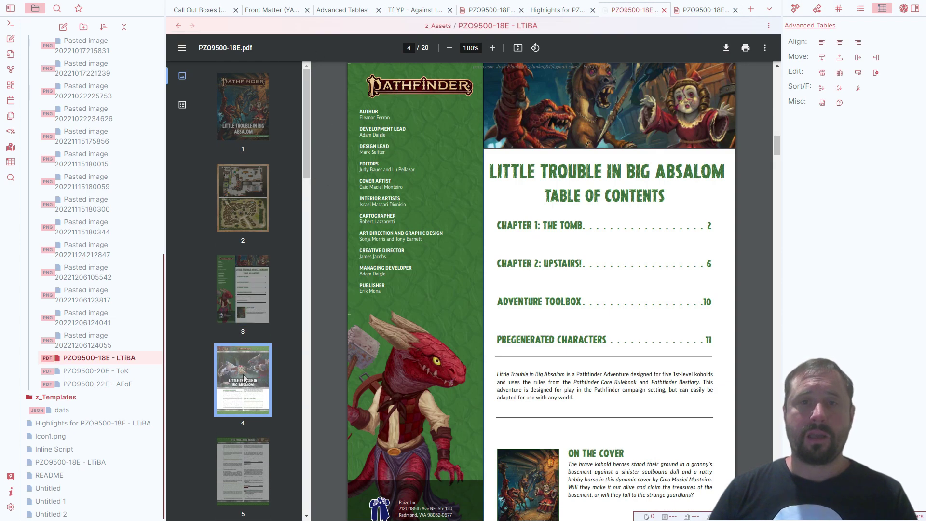
{"action": "left_click", "coordinate": [246, 470]}
{"action": "scroll", "coordinate": [544, 270], "scroll_direction": "down", "scroll_amount": 3}
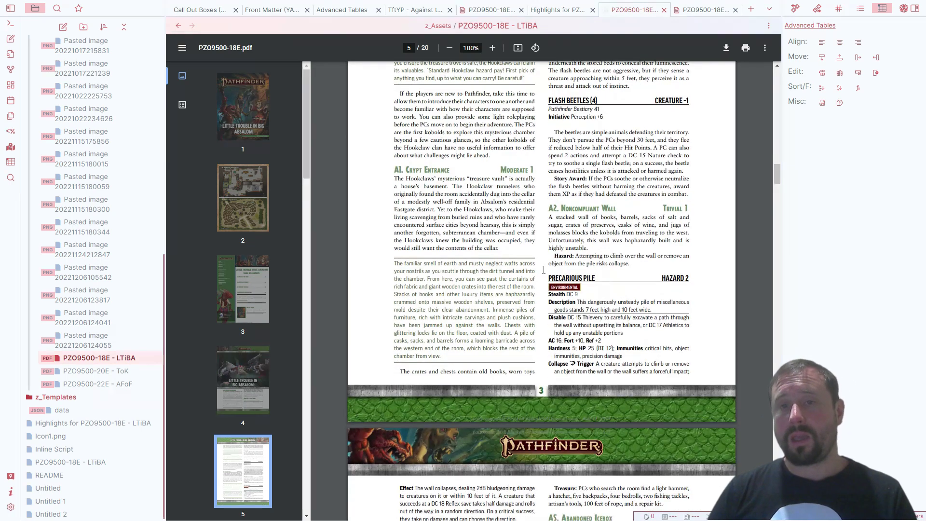
Step: Copy the A2 Noncompliant Wall passage into a new note, Untitled 3, then return to the PDF
{"action": "left_click_drag", "start_coordinate": [557, 205], "coordinate": [649, 273]}
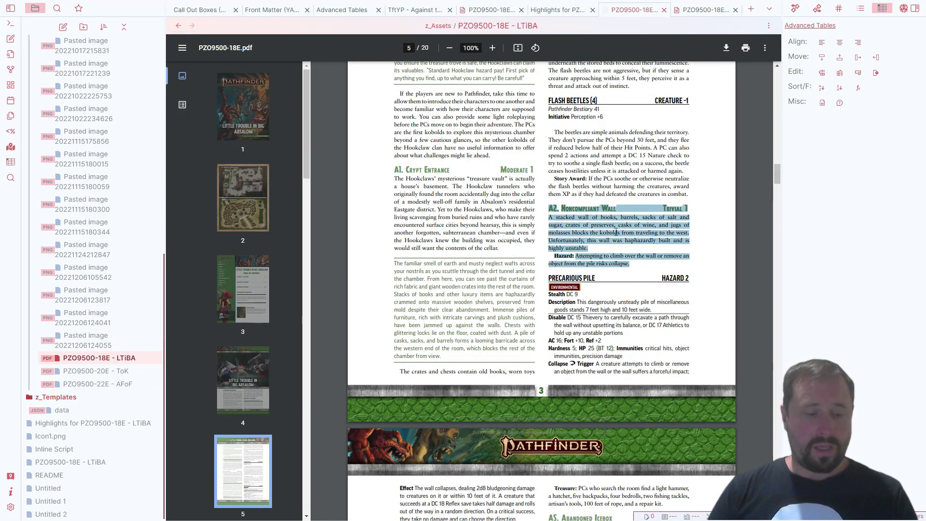
{"action": "scroll", "coordinate": [92, 217], "scroll_direction": "up", "scroll_amount": 8}
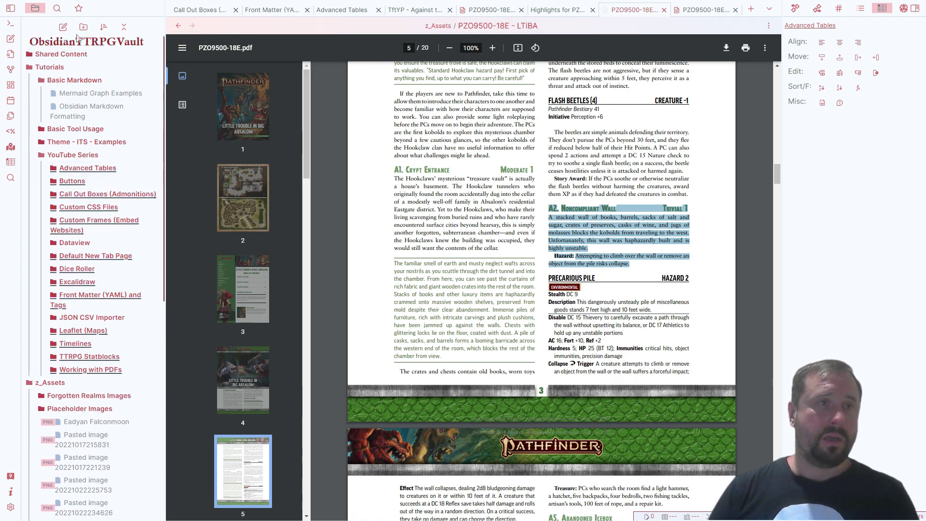
{"action": "key", "text": "ctrl+n"}
{"action": "key", "text": "Return"}
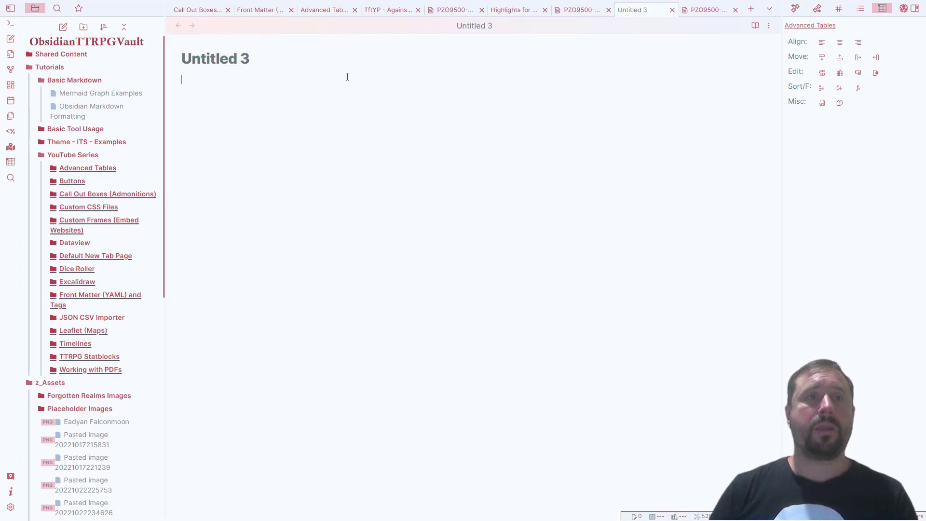
{"action": "type", "text": "A2.Noncompliant Wall Trivial 1 A stacked wall of books, barrels, sacks of salt and sugar, crates of preserves, casks of wine, and jugs of molasses blocks the kobolds from traveling to the west. Unfortunately, this wall was haphazardly built and is highly unstable. Hazard: Attempting to climb over the wall or remove an object from the pile risks collapse."}
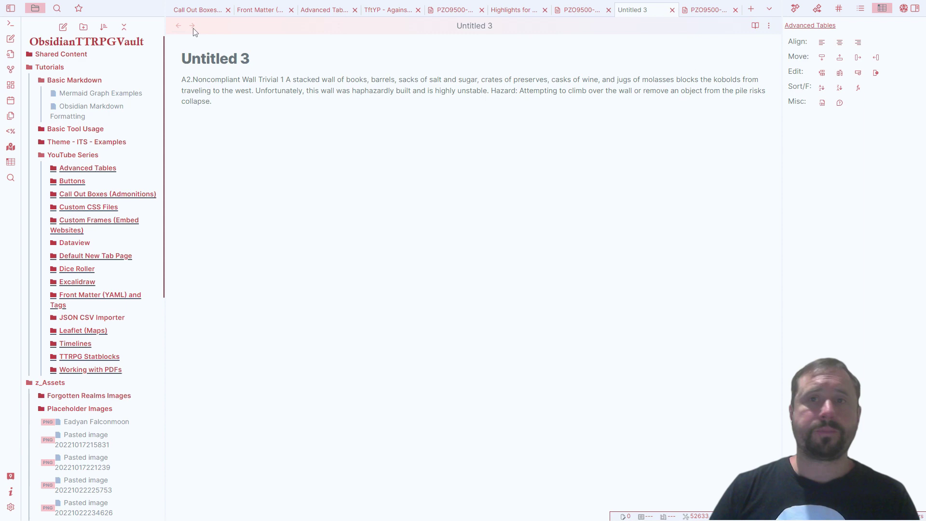
{"action": "left_click", "coordinate": [571, 8]}
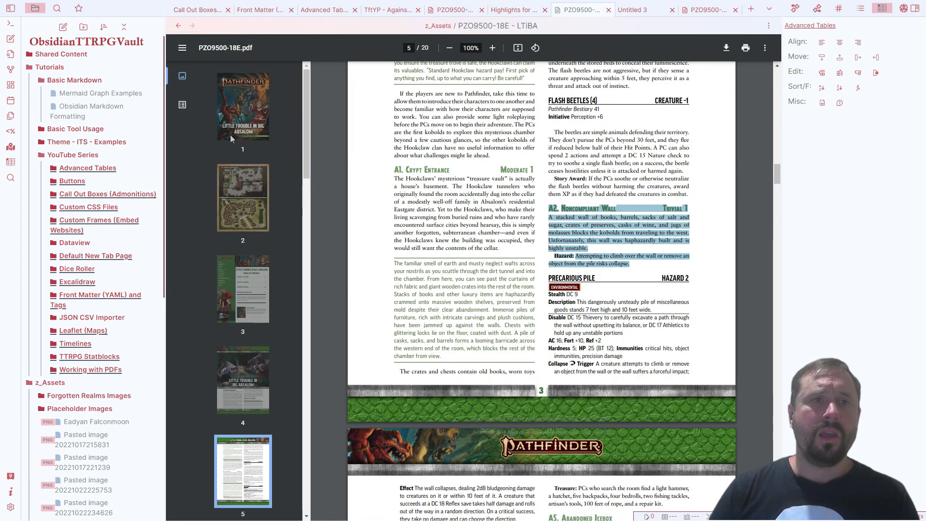
Step: Use the outline's Chapter 1: The Tomb entries to reach the A3 Consumed Hallway page, then zoom and fit page height
{"action": "left_click", "coordinate": [182, 106]}
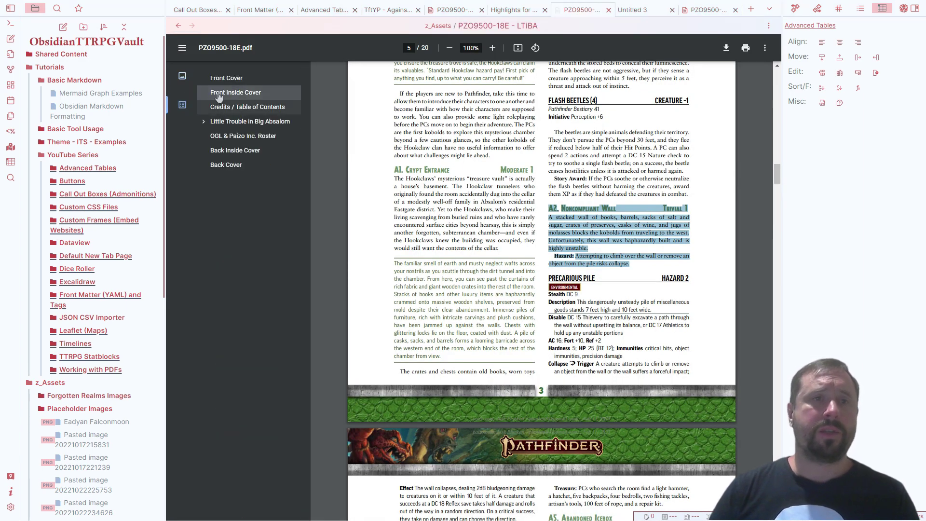
{"action": "left_click", "coordinate": [204, 122]}
{"action": "left_click", "coordinate": [227, 150]}
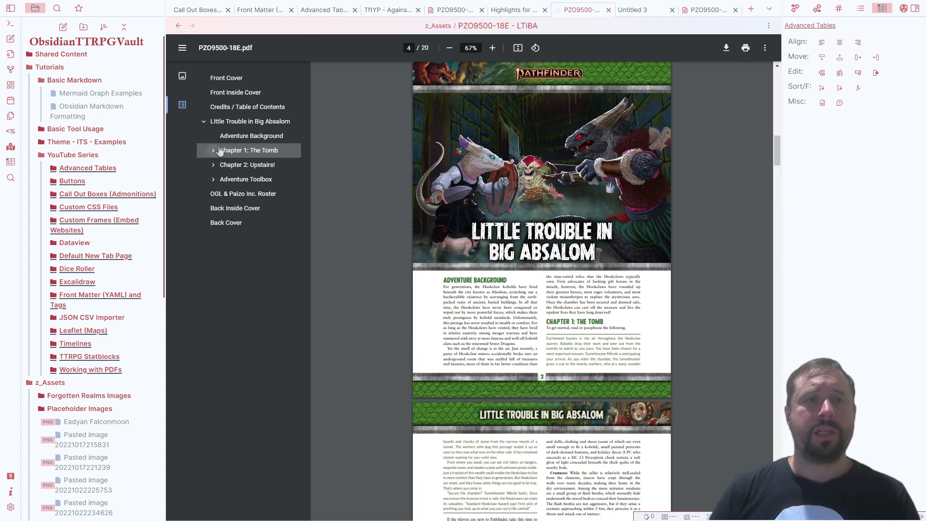
{"action": "left_click", "coordinate": [213, 150]}
{"action": "left_click", "coordinate": [251, 193]}
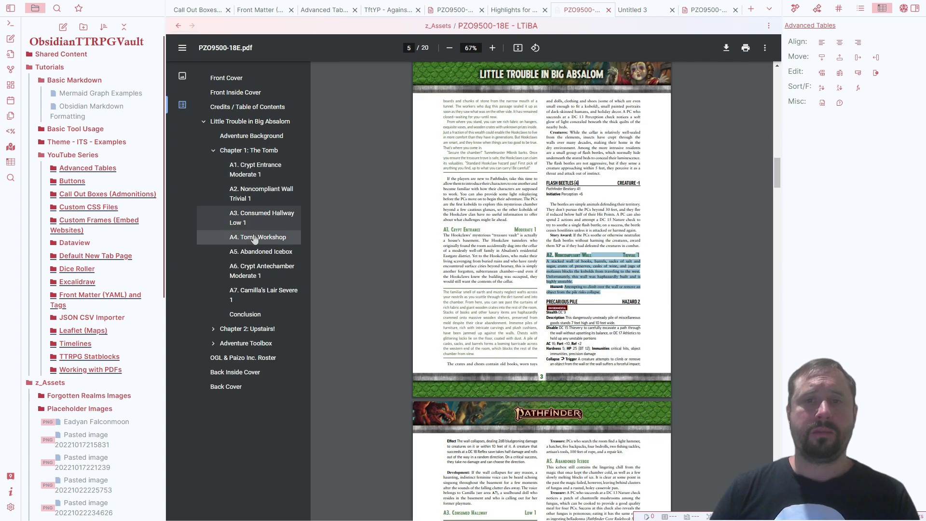
{"action": "left_click", "coordinate": [254, 225]}
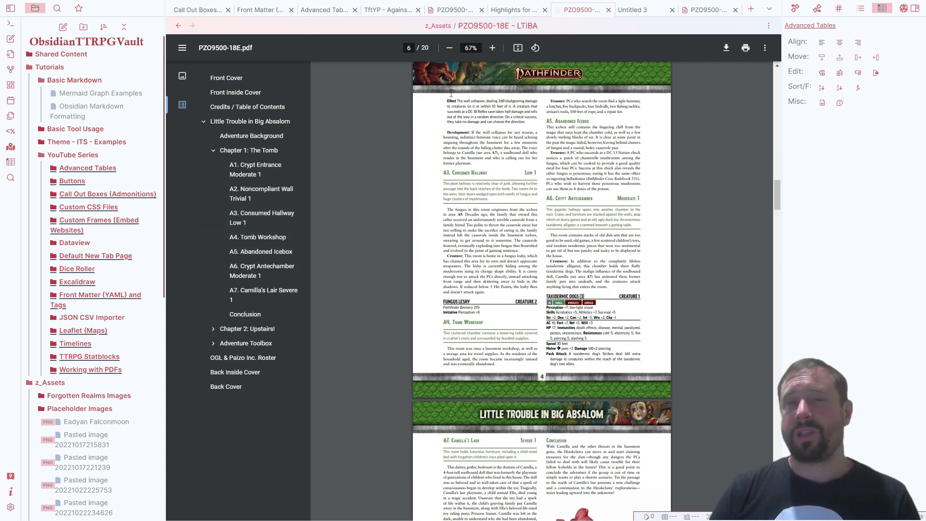
{"action": "left_click", "coordinate": [492, 49]}
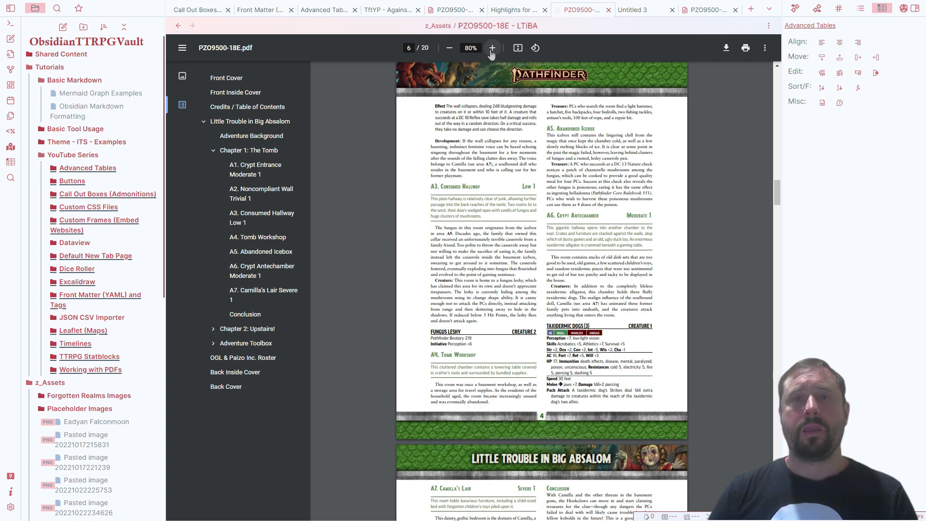
{"action": "left_click", "coordinate": [518, 48]}
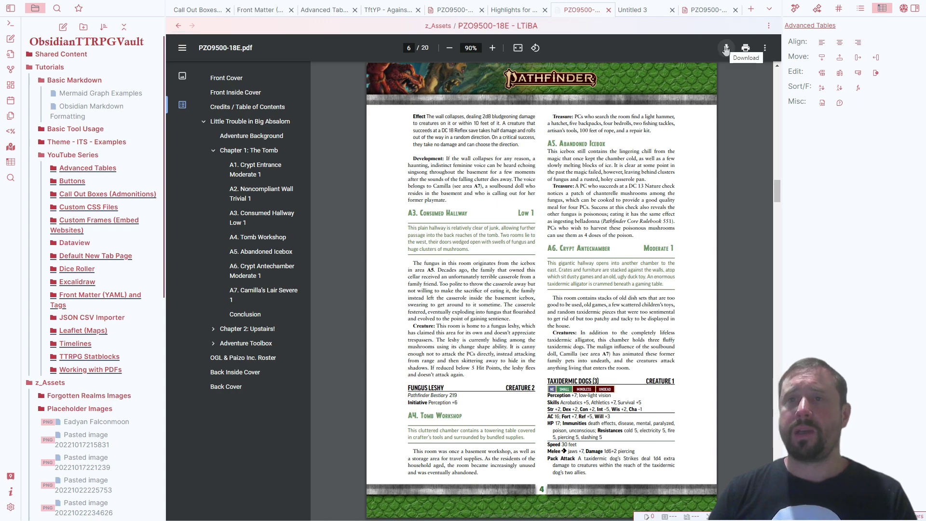
Step: Switch the PDF viewer to two-page view and turn annotations off
{"action": "left_click", "coordinate": [765, 48]}
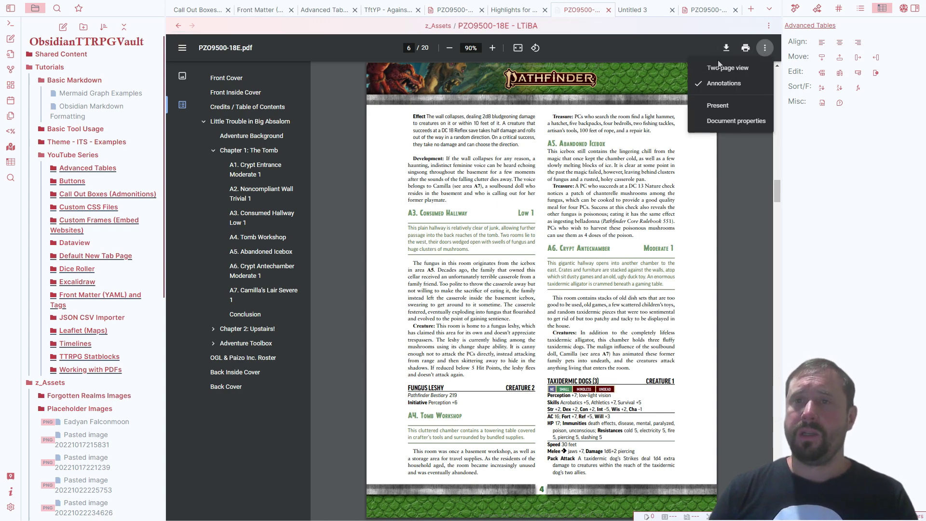
{"action": "left_click", "coordinate": [724, 71]}
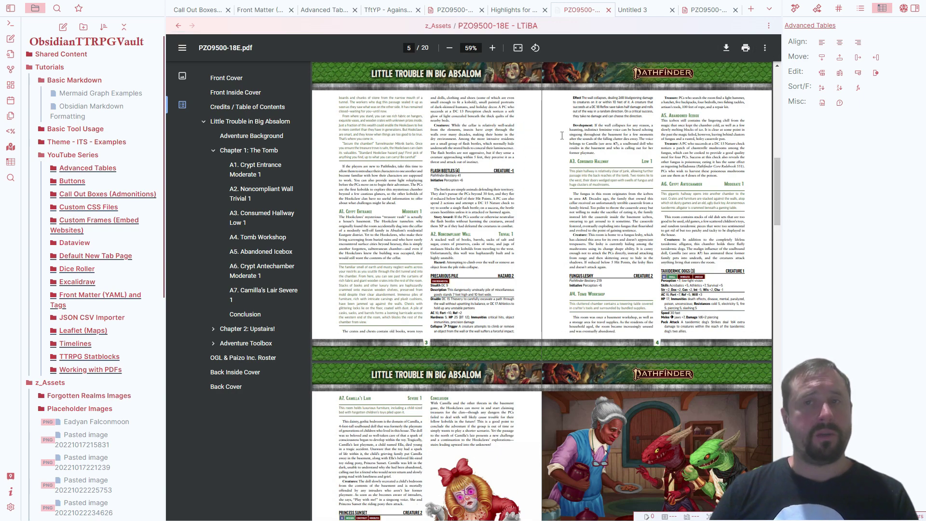
{"action": "left_click", "coordinate": [764, 48]}
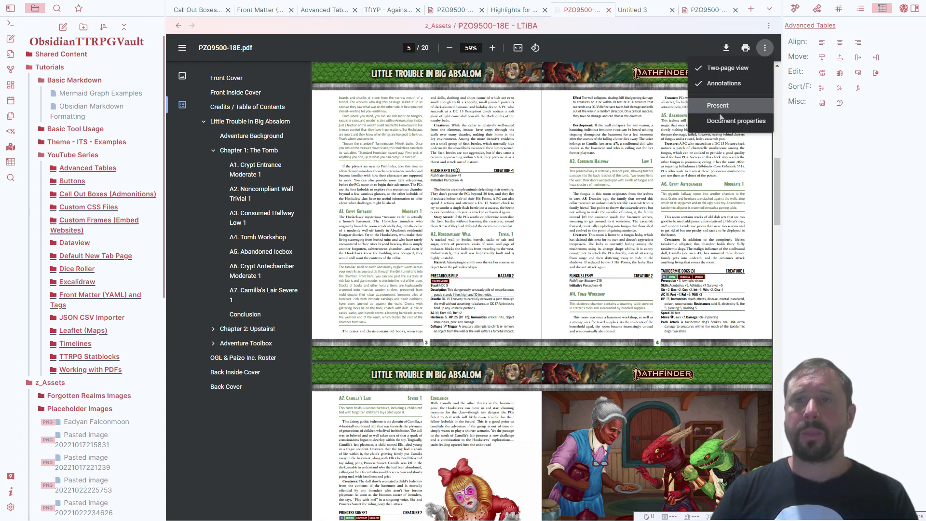
{"action": "left_click", "coordinate": [719, 87]}
Step: Toggle annotations on and back off, close the options menu, and scroll the spreads
{"action": "left_click", "coordinate": [765, 48]}
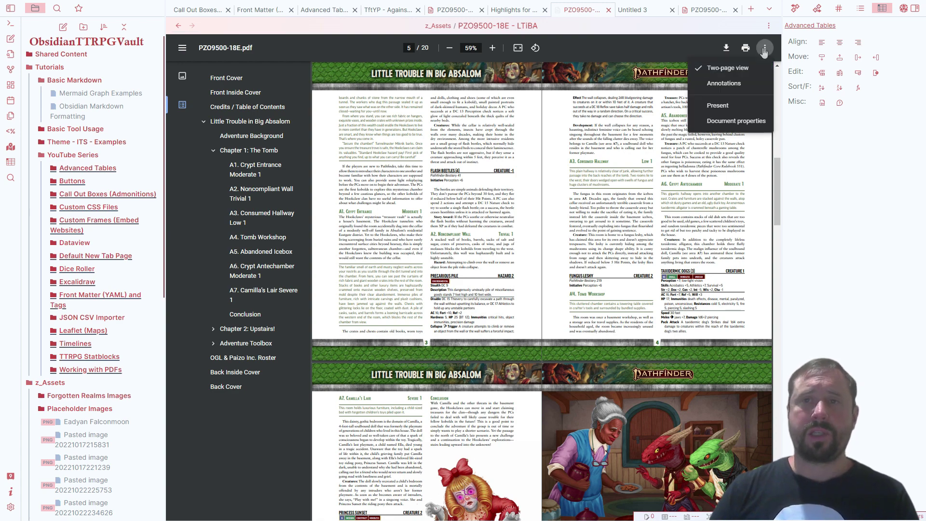
{"action": "left_click", "coordinate": [721, 85]}
{"action": "left_click", "coordinate": [765, 48]}
{"action": "left_click", "coordinate": [721, 85]}
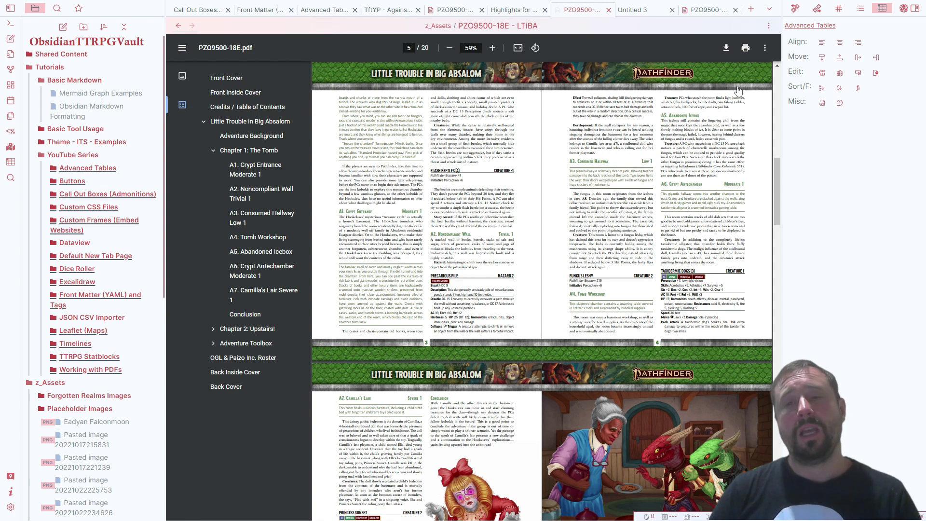
{"action": "left_click", "coordinate": [765, 48]}
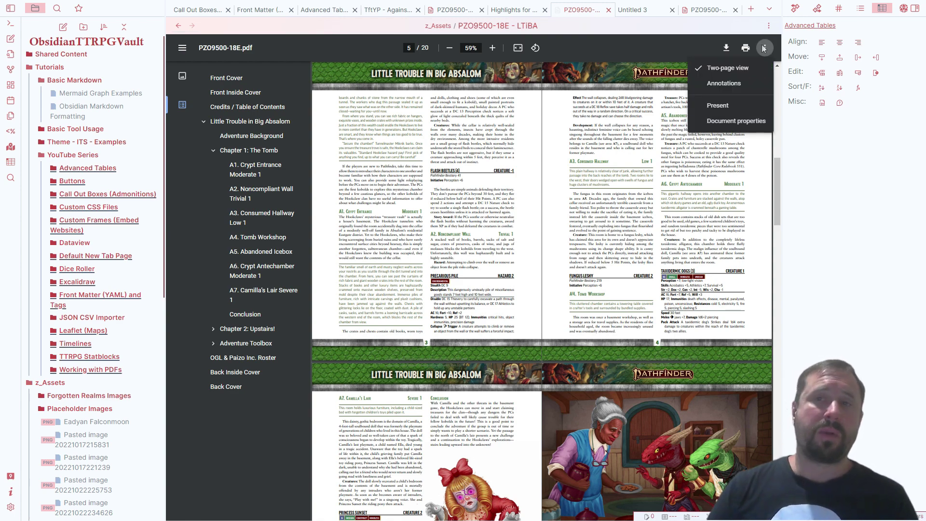
{"action": "left_click", "coordinate": [818, 142]}
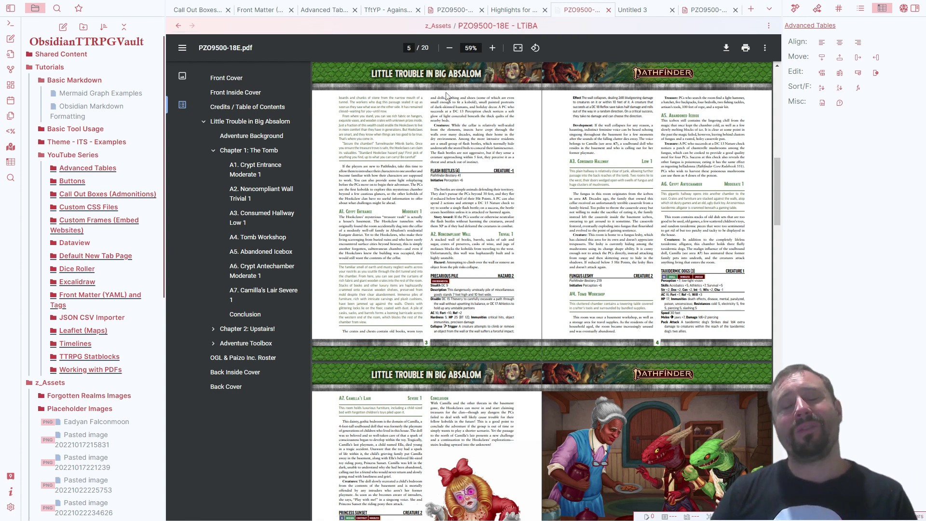
{"action": "scroll", "coordinate": [588, 197], "scroll_direction": "up", "scroll_amount": 1}
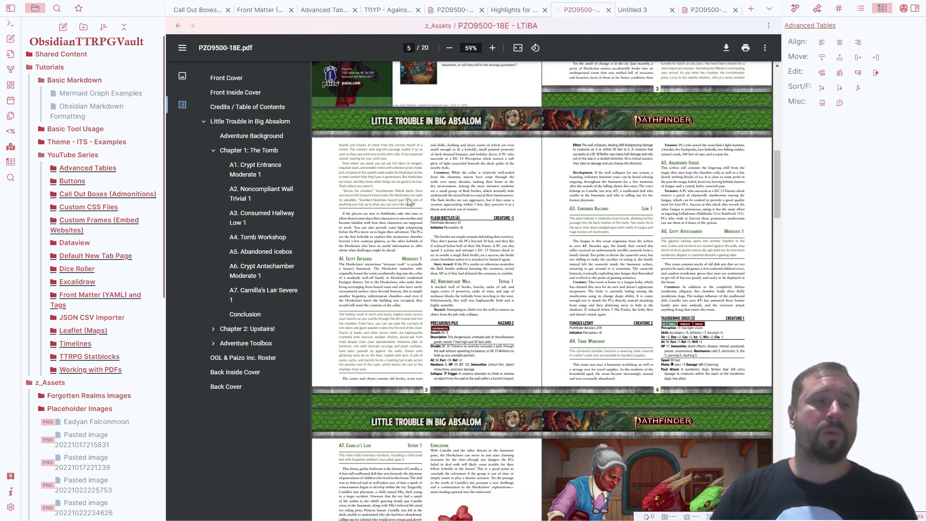
{"action": "scroll", "coordinate": [118, 232], "scroll_direction": "down", "scroll_amount": 4}
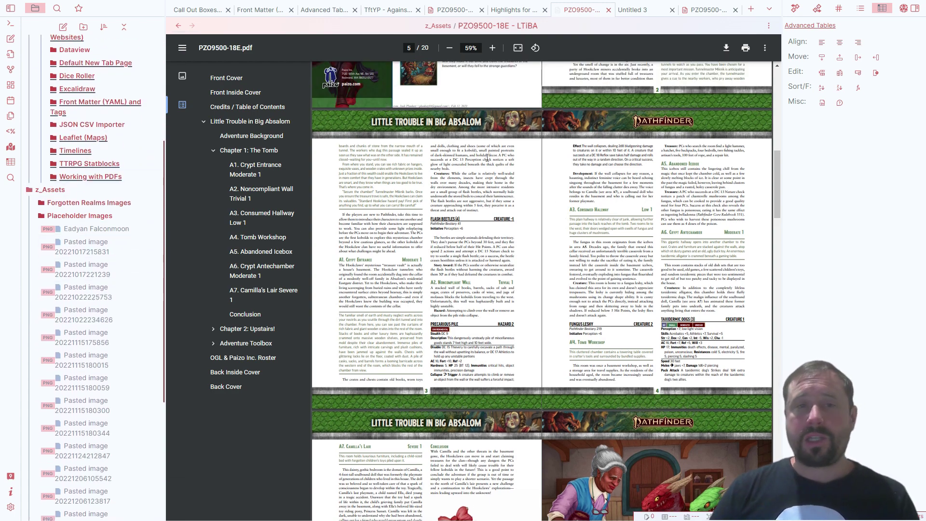
{"action": "scroll", "coordinate": [350, 272], "scroll_direction": "up", "scroll_amount": 1}
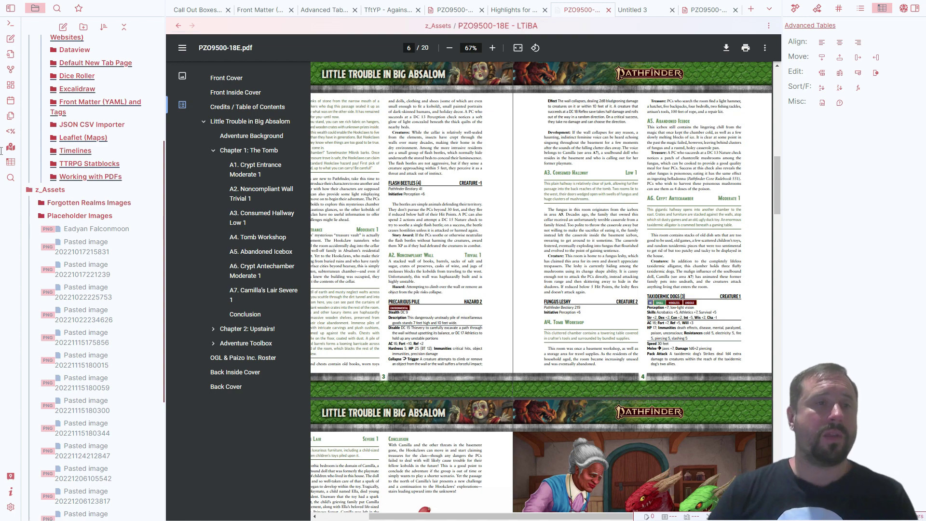
Step: In the Working with PDFs note, add .pdf after LTiBA in the plain PDF link example
{"action": "left_click", "coordinate": [91, 176]}
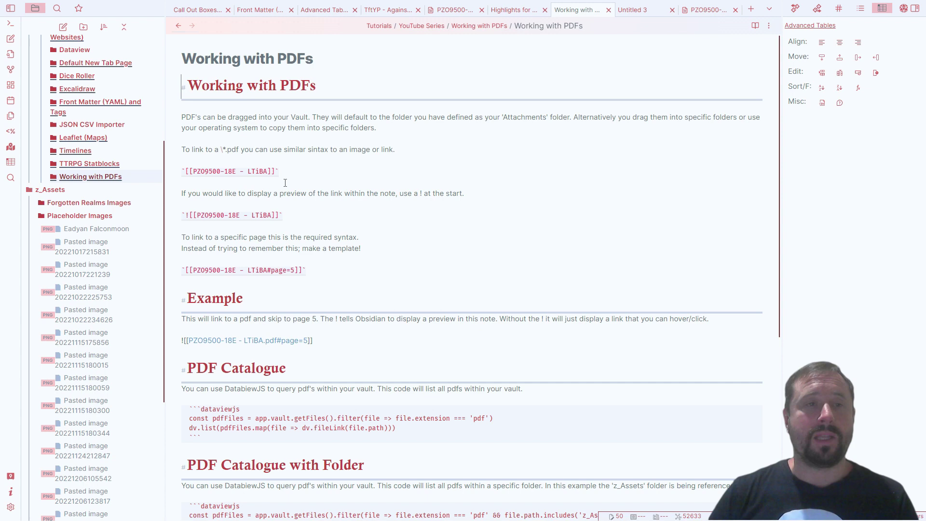
{"action": "left_click_drag", "start_coordinate": [311, 174], "coordinate": [167, 173]}
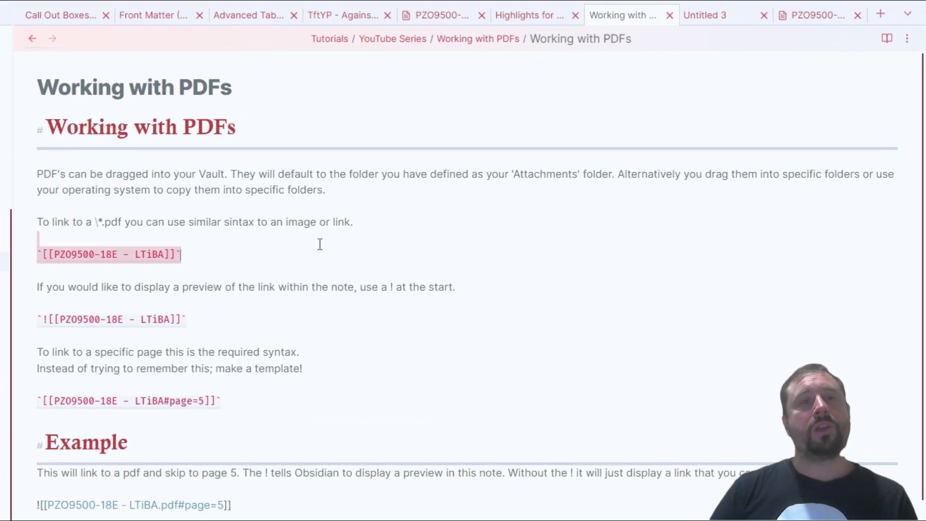
{"action": "left_click", "coordinate": [166, 252]}
{"action": "left_click_drag", "start_coordinate": [191, 259], "coordinate": [1, 265]}
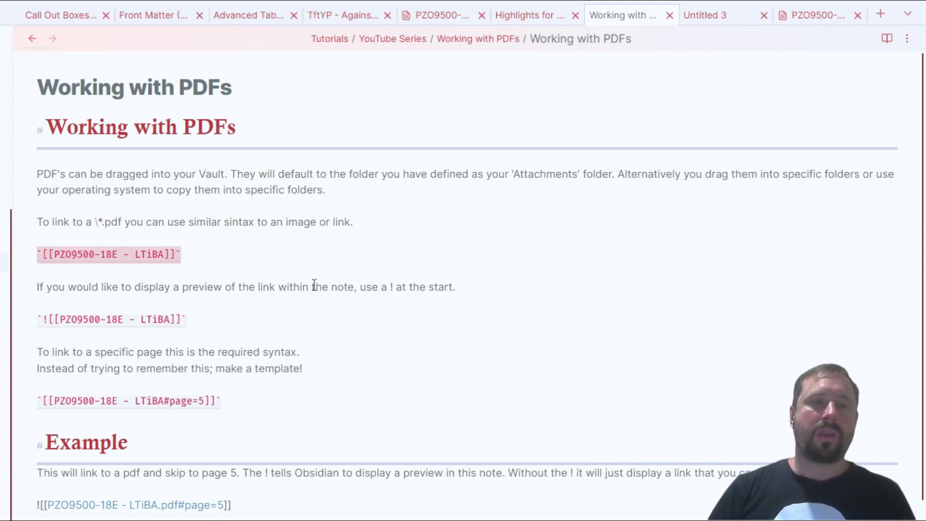
{"action": "left_click", "coordinate": [198, 248]}
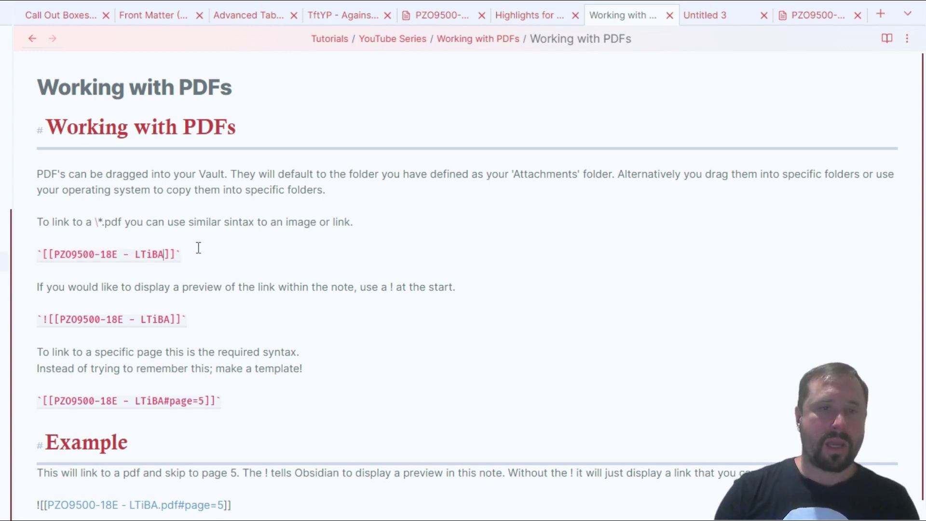
{"action": "type", "text": ".pf"}
{"action": "key", "text": "BackSpace"}
{"action": "type", "text": "d"}
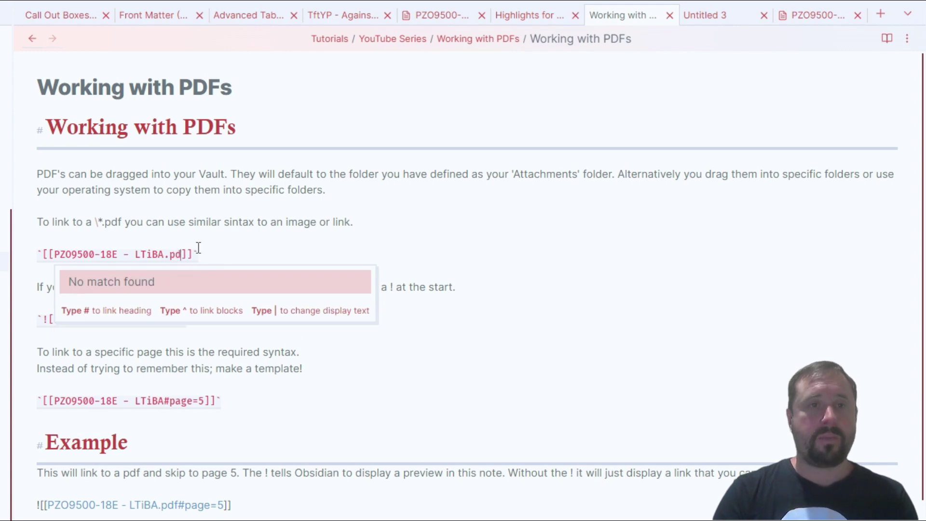
{"action": "key", "text": "shift+Left"}
{"action": "key", "text": "shift+Left"}
{"action": "key", "text": "shift+Left"}
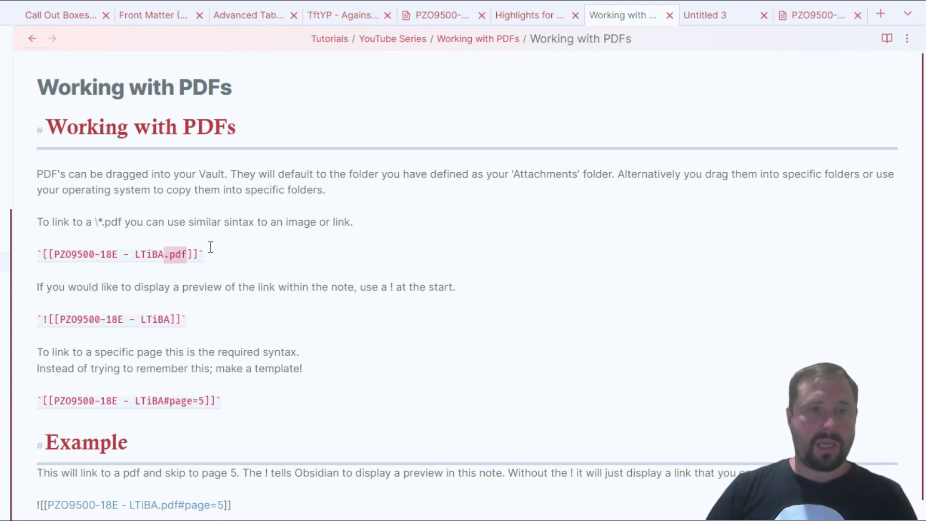
Step: Append .pdf after LTiBA in the preview link and the #page=5 link examples
{"action": "left_click", "coordinate": [174, 321]}
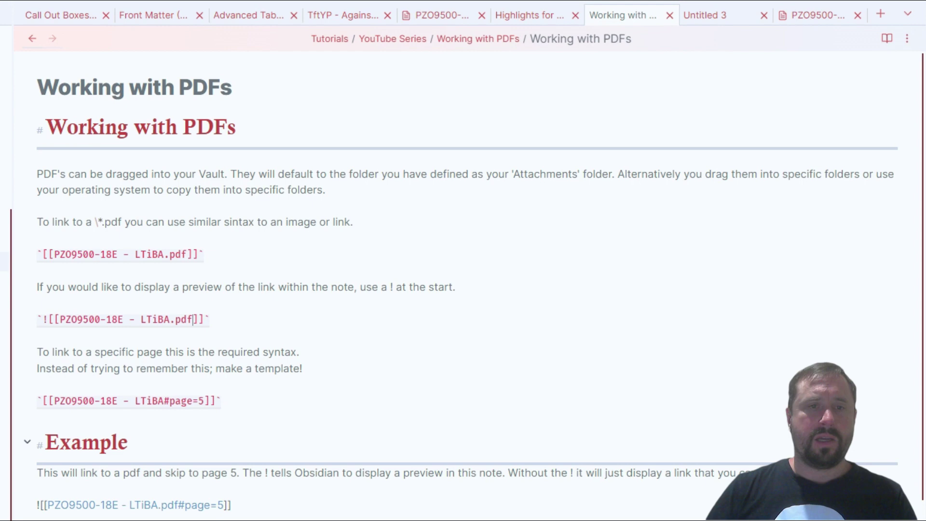
{"action": "type", "text": ".pdf"}
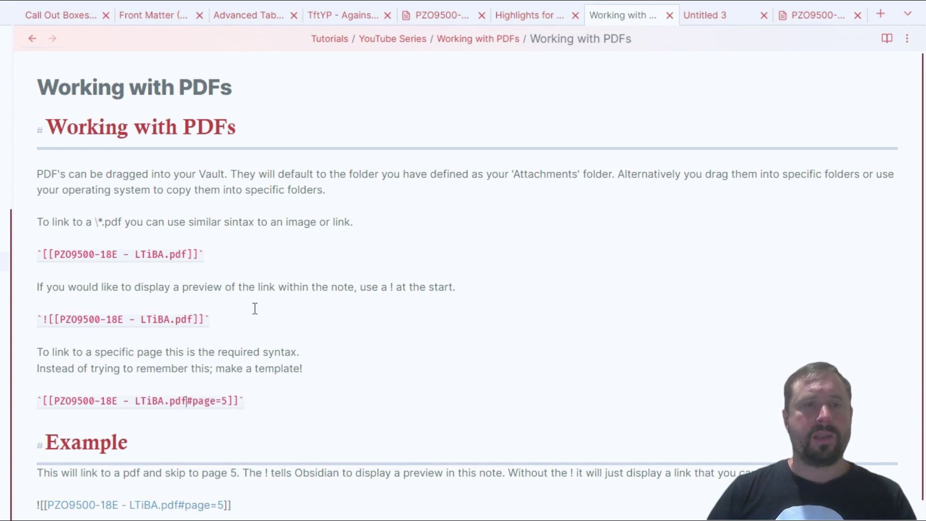
{"action": "left_click_drag", "start_coordinate": [213, 253], "coordinate": [35, 254]}
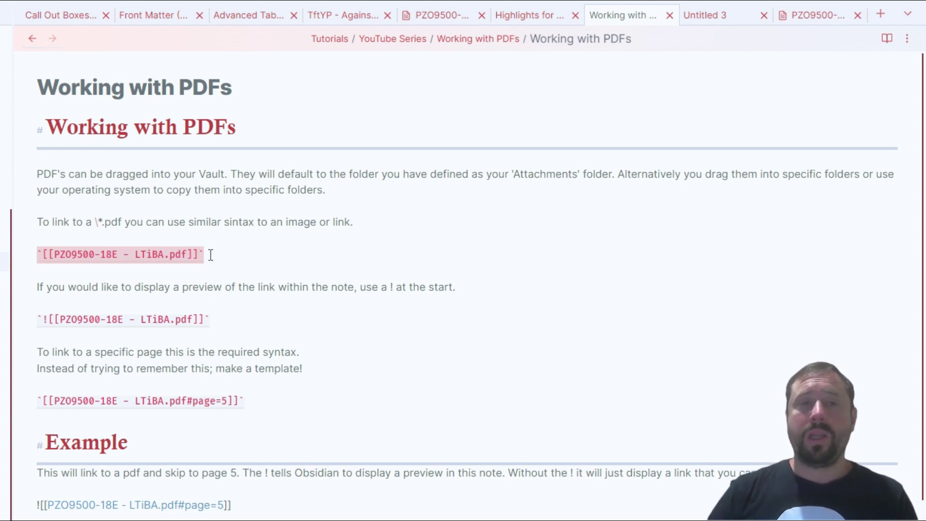
{"action": "left_click_drag", "start_coordinate": [209, 253], "coordinate": [36, 255]}
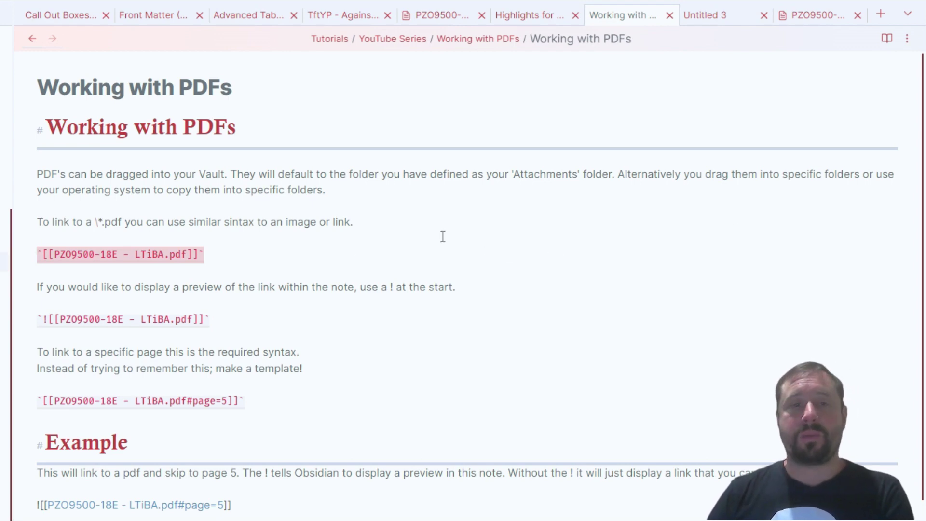
{"action": "left_click_drag", "start_coordinate": [238, 322], "coordinate": [36, 320]}
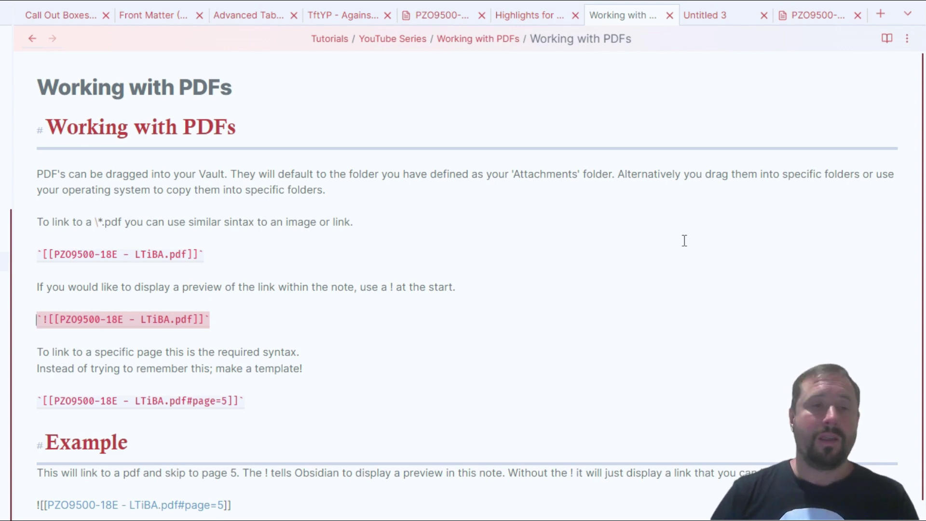
{"action": "left_click", "coordinate": [238, 400]}
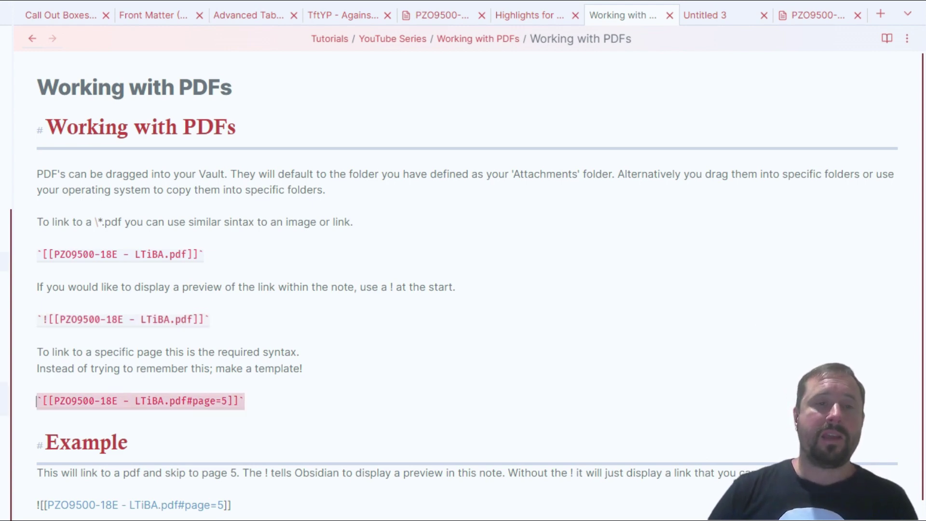
{"action": "key", "text": "Home"}
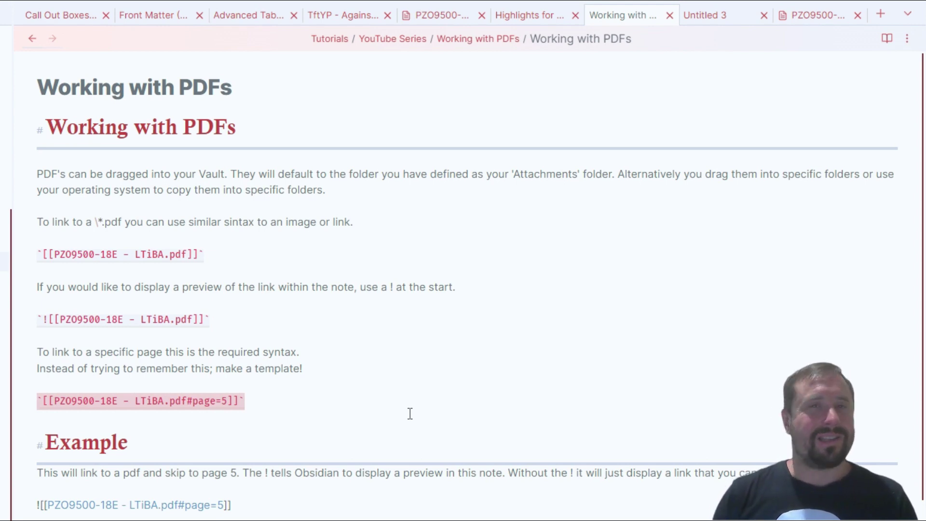
{"action": "left_click", "coordinate": [688, 338]}
{"action": "scroll", "coordinate": [548, 334], "scroll_direction": "down", "scroll_amount": 4}
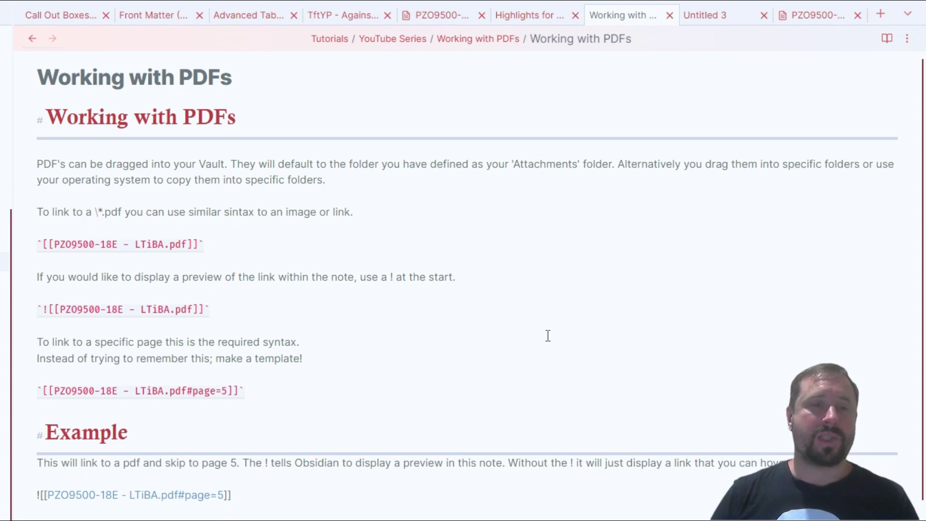
{"action": "triple_click", "coordinate": [247, 298]}
{"action": "scroll", "coordinate": [294, 263], "scroll_direction": "up", "scroll_amount": 2}
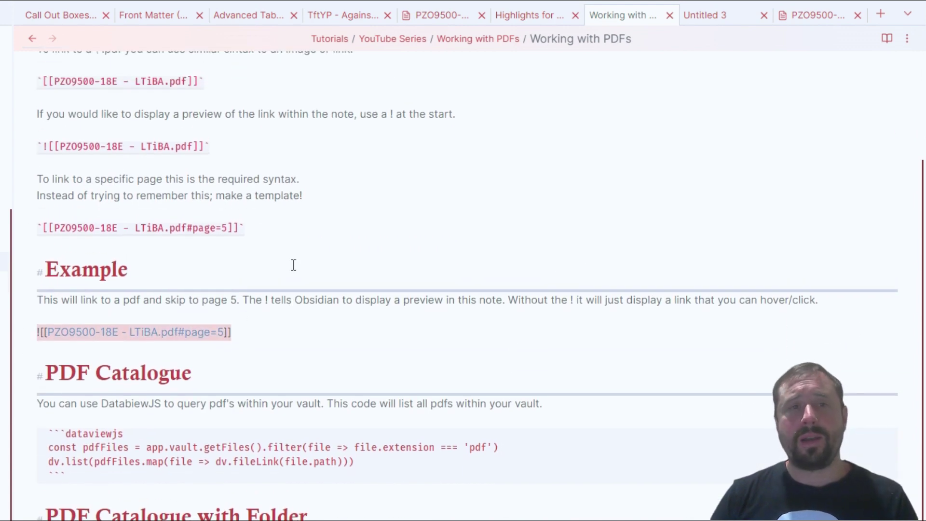
{"action": "left_click", "coordinate": [253, 367]}
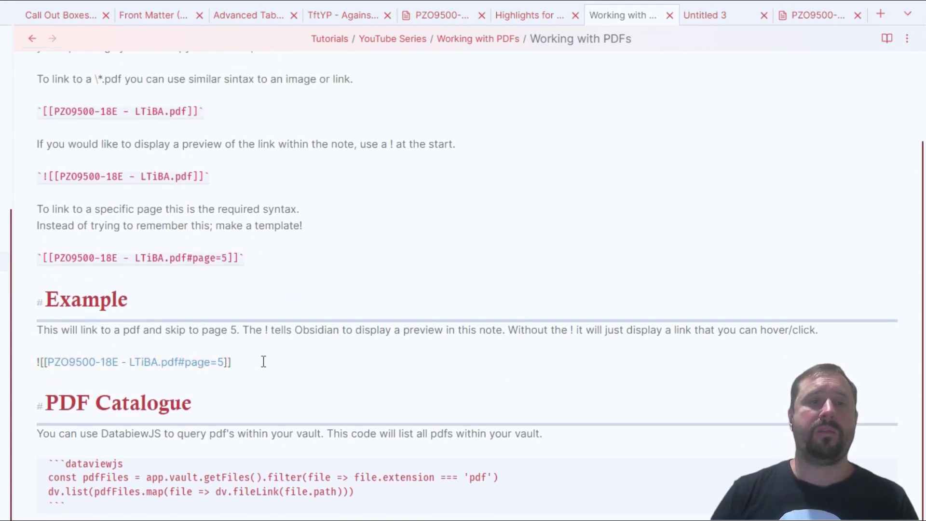
{"action": "left_click_drag", "start_coordinate": [263, 362], "coordinate": [25, 367]}
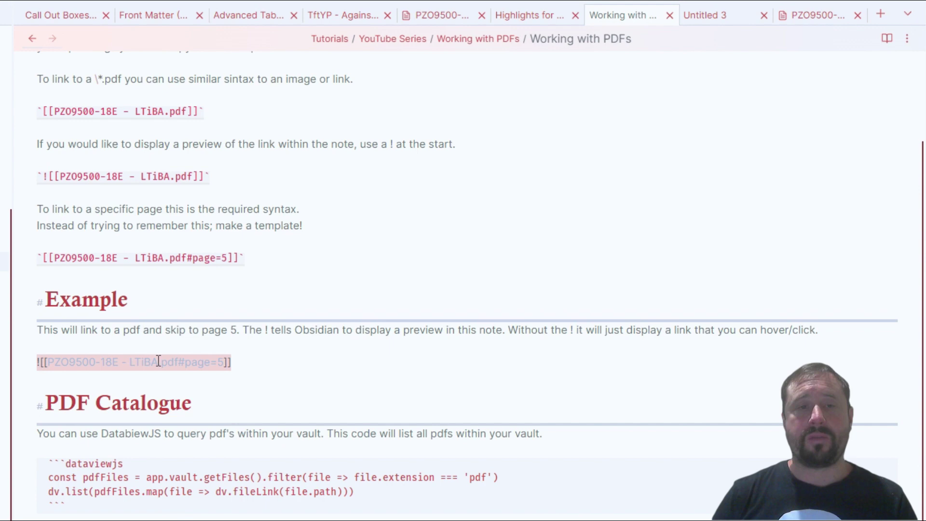
{"action": "left_click_drag", "start_coordinate": [158, 362], "coordinate": [38, 360]}
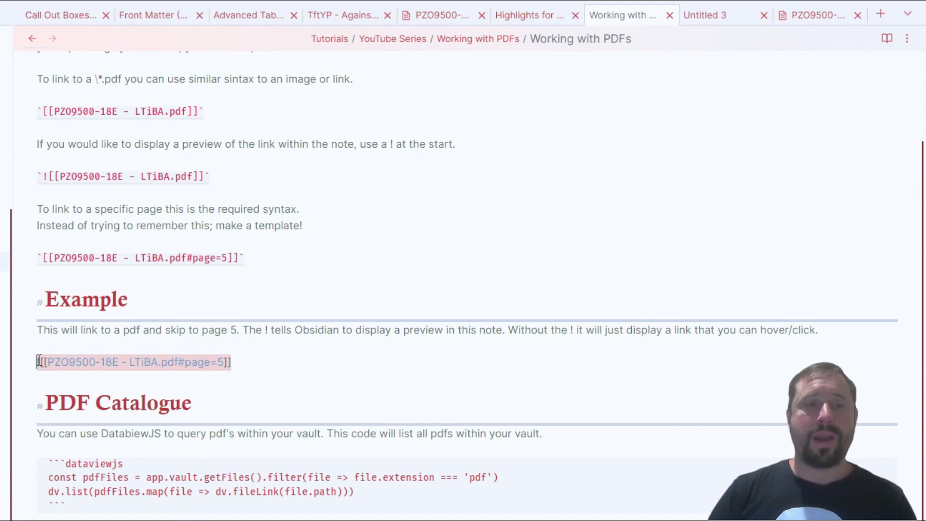
{"action": "left_click", "coordinate": [39, 362]}
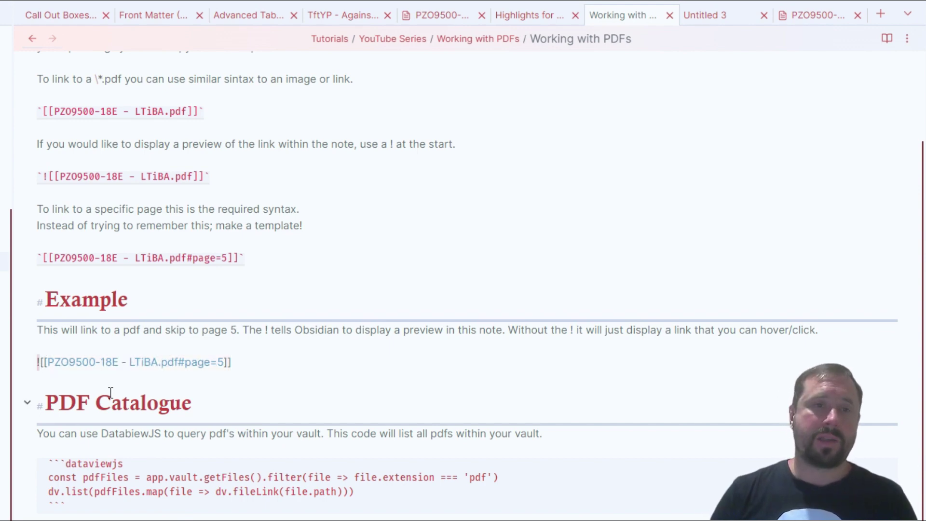
{"action": "key", "text": "End"}
{"action": "key", "text": "Left"}
{"action": "key", "text": "Left"}
{"action": "key", "text": "shift+Left"}
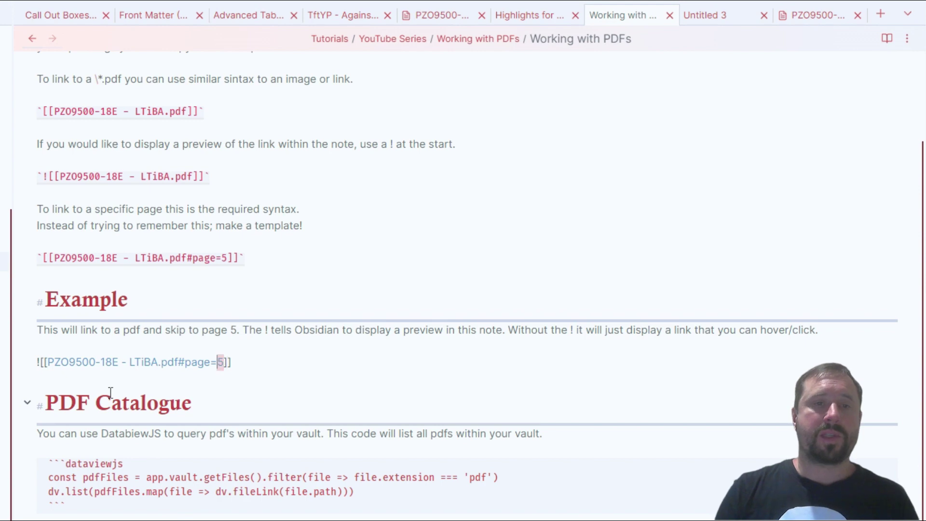
{"action": "key", "text": "shift+Left"}
{"action": "key", "text": "shift+Left"}
{"action": "key", "text": "shift+Left"}
{"action": "key", "text": "shift+Left"}
{"action": "key", "text": "shift+Left"}
{"action": "key", "text": "shift+Left"}
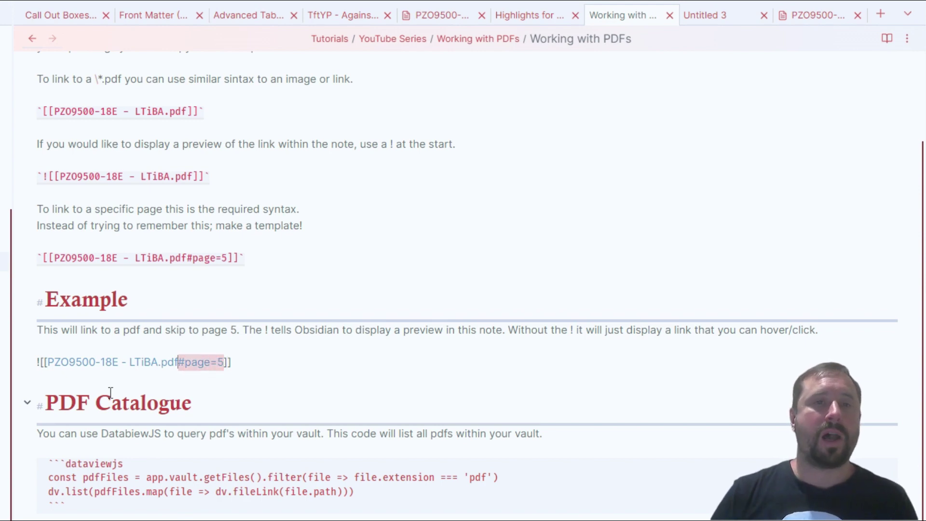
{"action": "left_click", "coordinate": [426, 275]}
{"action": "scroll", "coordinate": [500, 283], "scroll_direction": "up", "scroll_amount": 2}
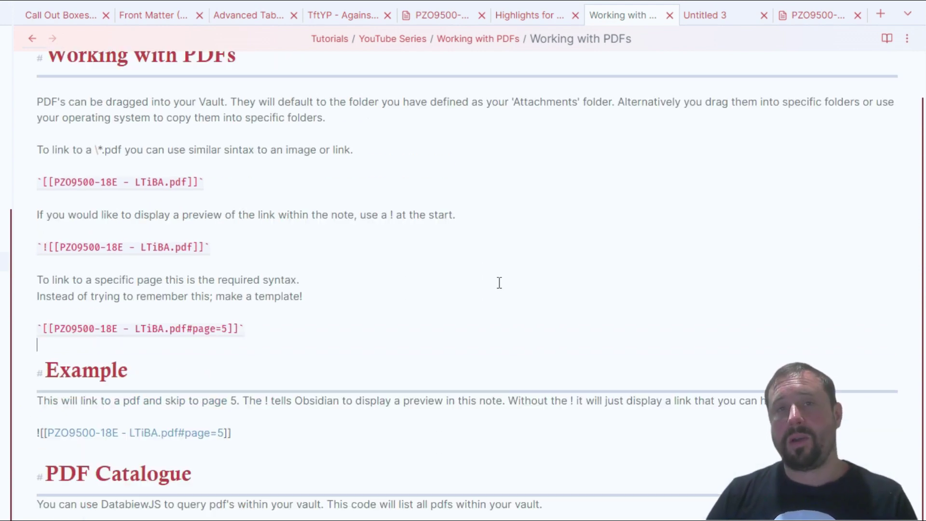
{"action": "scroll", "coordinate": [531, 241], "scroll_direction": "down", "scroll_amount": 4}
{"action": "scroll", "coordinate": [573, 207], "scroll_direction": "up", "scroll_amount": 3}
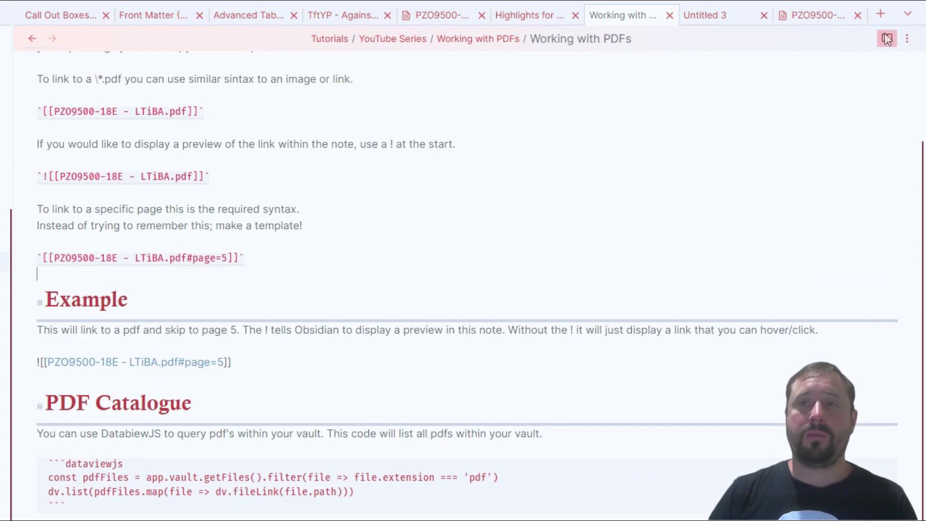
Step: Flip between reading and editing view to check the rendered PDF embed, then select the page-5 embed line
{"action": "left_click", "coordinate": [887, 39]}
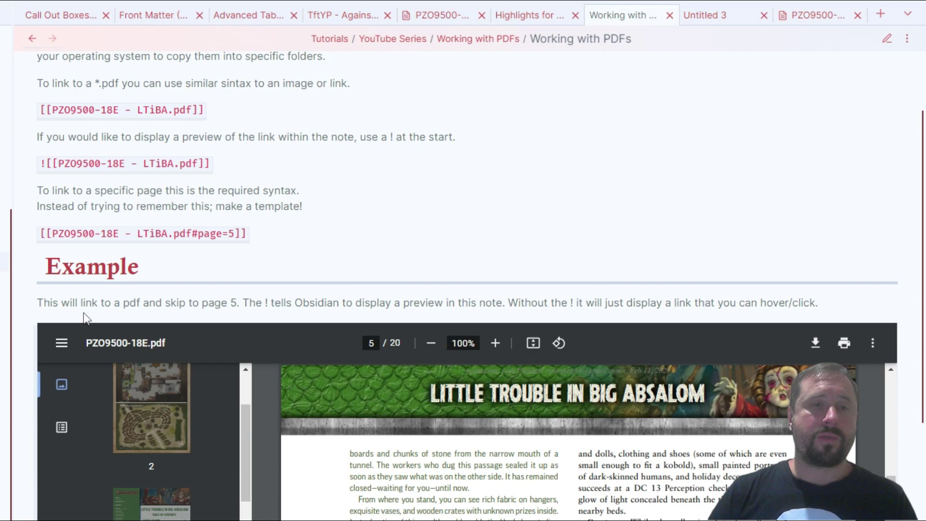
{"action": "scroll", "coordinate": [901, 290], "scroll_direction": "down", "scroll_amount": 10}
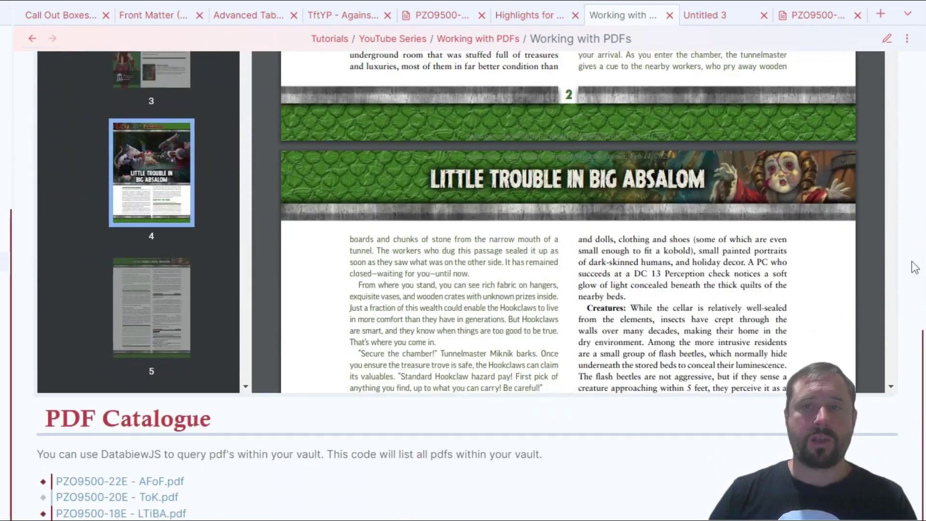
{"action": "scroll", "coordinate": [912, 263], "scroll_direction": "up", "scroll_amount": 10}
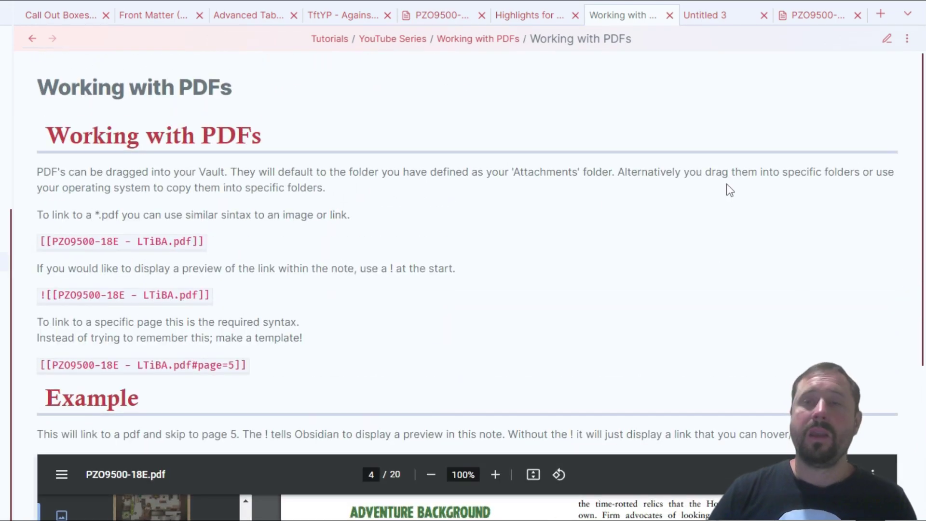
{"action": "left_click", "coordinate": [887, 39]}
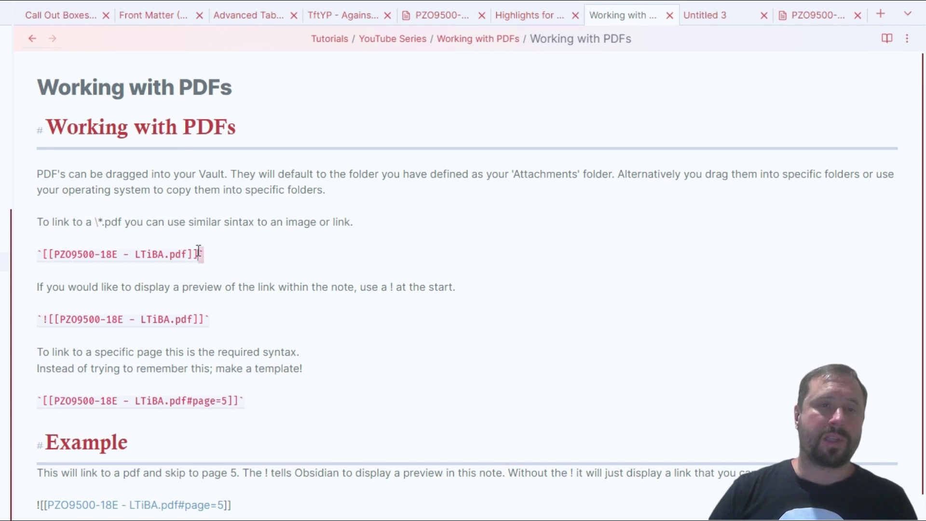
{"action": "left_click", "coordinate": [40, 254]}
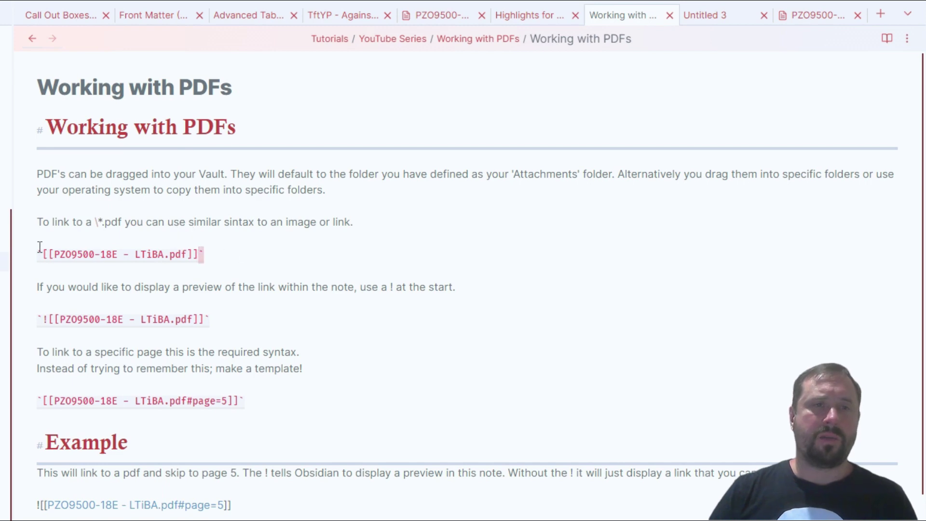
{"action": "left_click", "coordinate": [246, 247]}
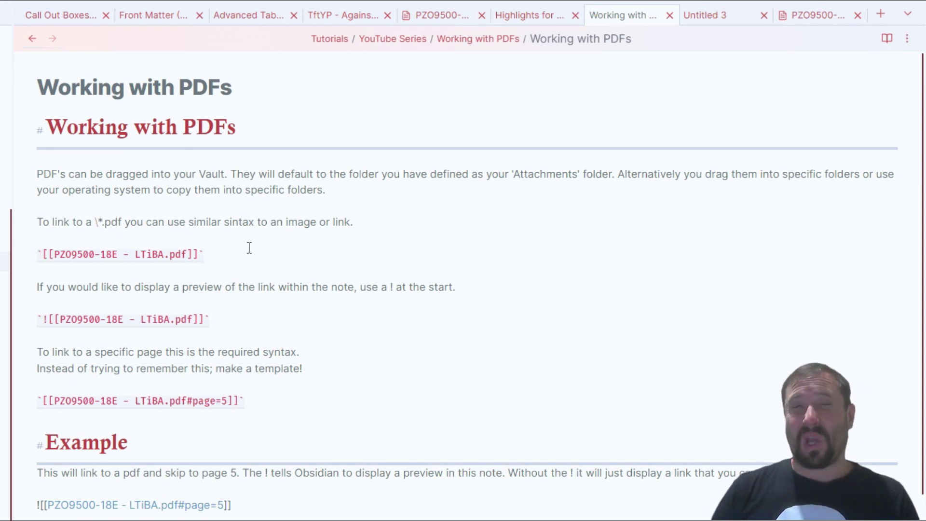
{"action": "left_click", "coordinate": [886, 39]}
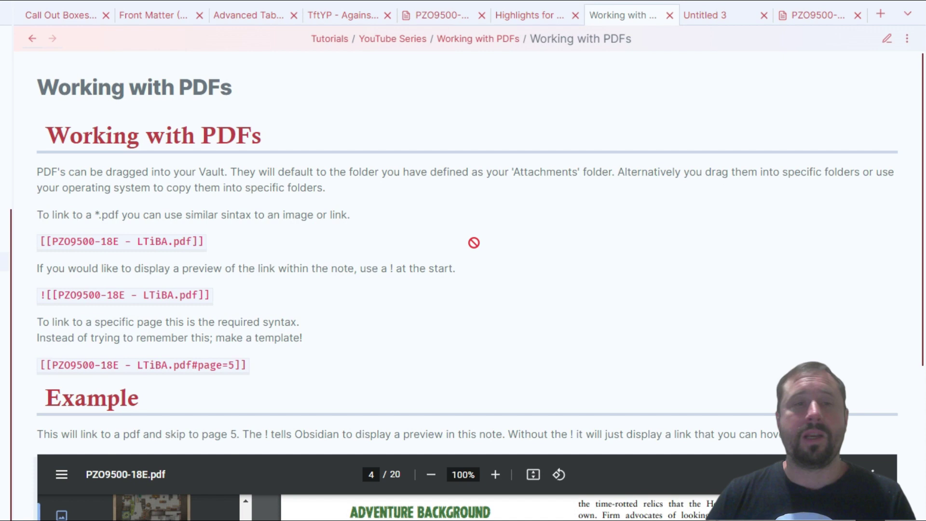
{"action": "scroll", "coordinate": [474, 243], "scroll_direction": "down", "scroll_amount": 3}
{"action": "left_click", "coordinate": [887, 39]}
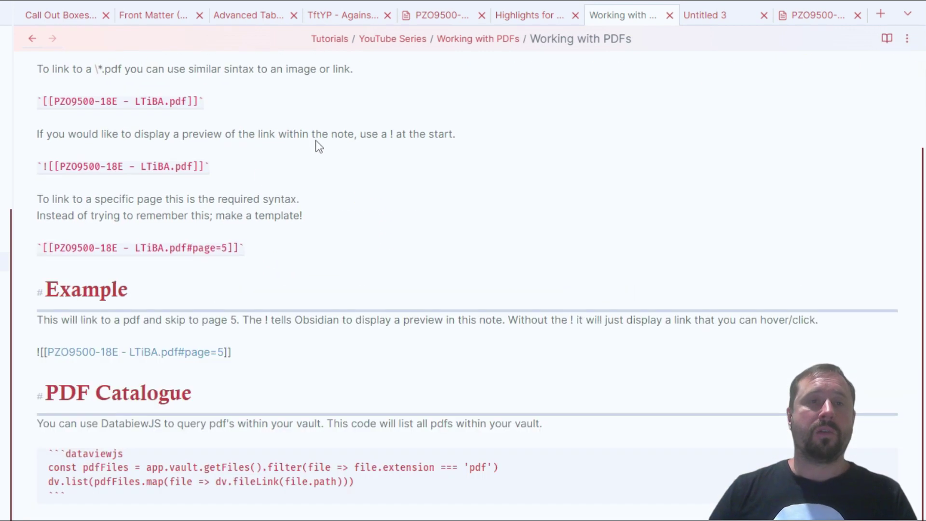
{"action": "scroll", "coordinate": [634, 135], "scroll_direction": "down", "scroll_amount": 3}
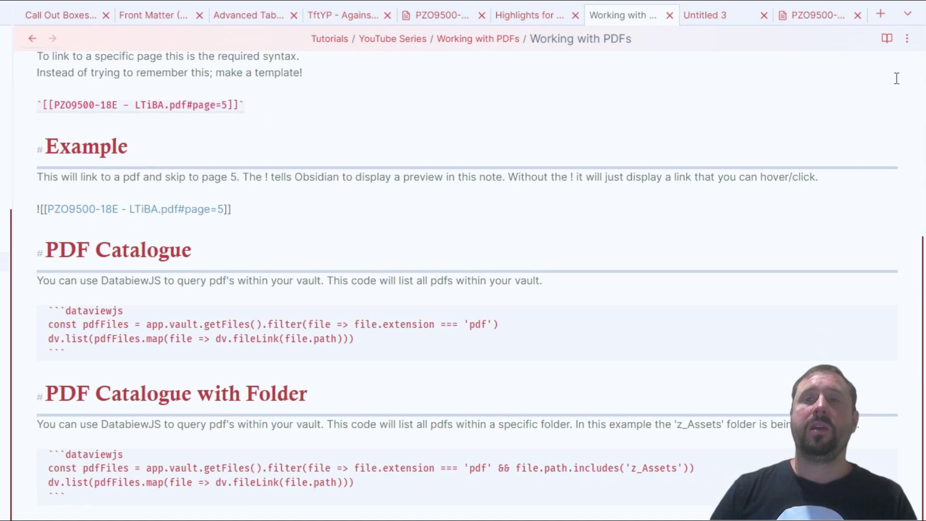
{"action": "left_click_drag", "start_coordinate": [261, 209], "coordinate": [37, 209]}
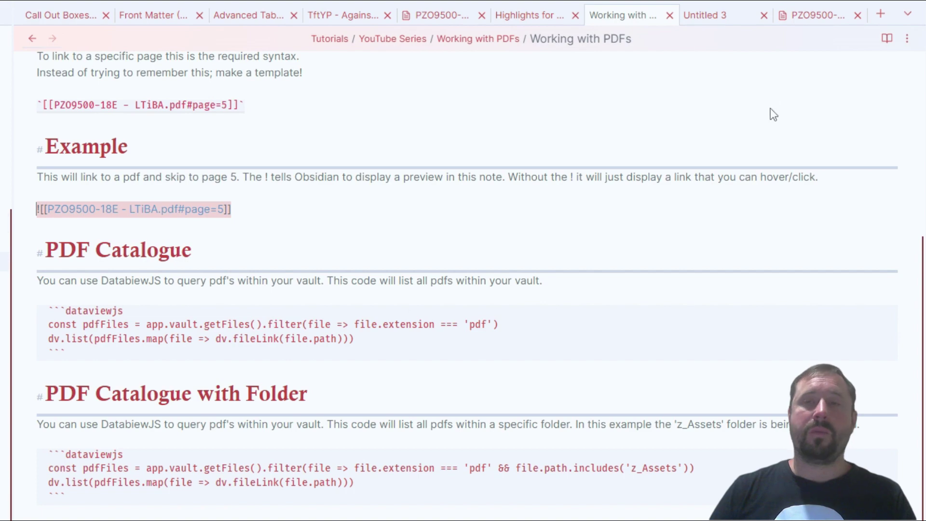
Step: Switch to reading view, then go back and forward between the PDF file and the note, ending on the note
{"action": "left_click", "coordinate": [894, 41]}
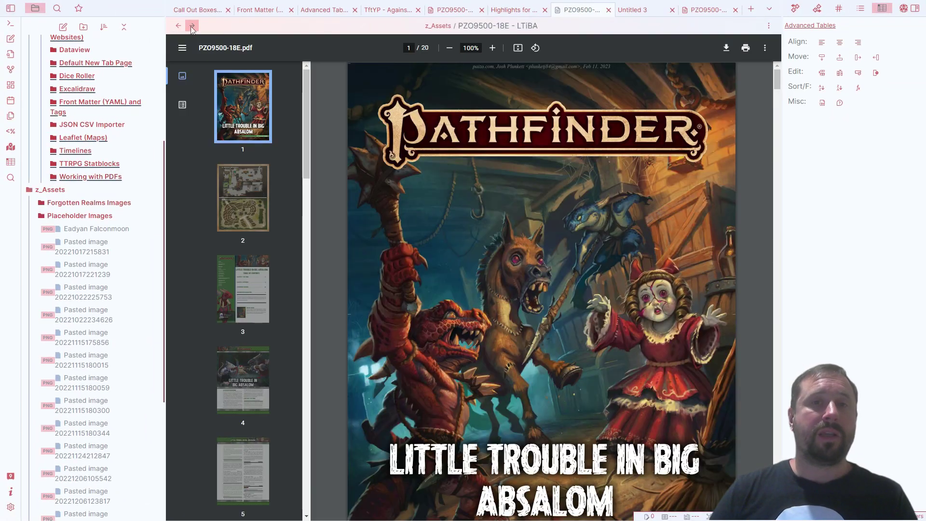
{"action": "left_click", "coordinate": [192, 27]}
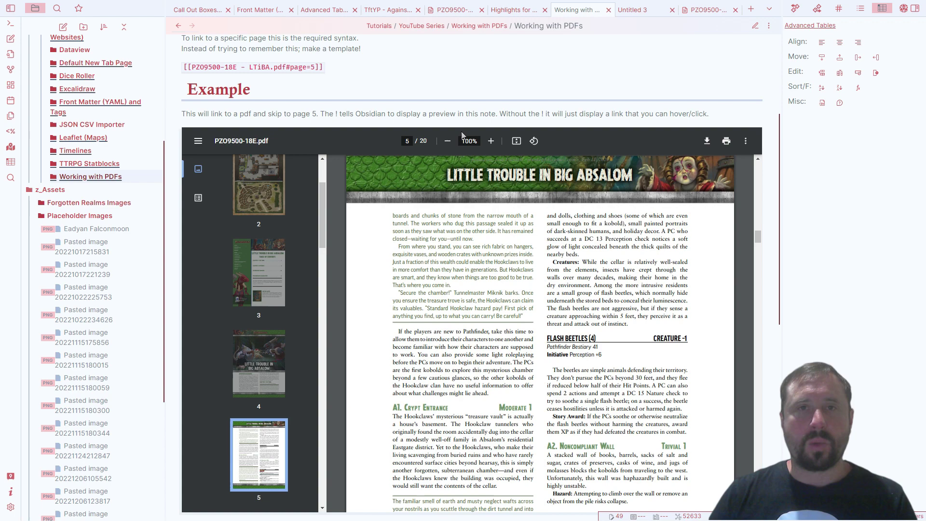
{"action": "left_click", "coordinate": [192, 26]}
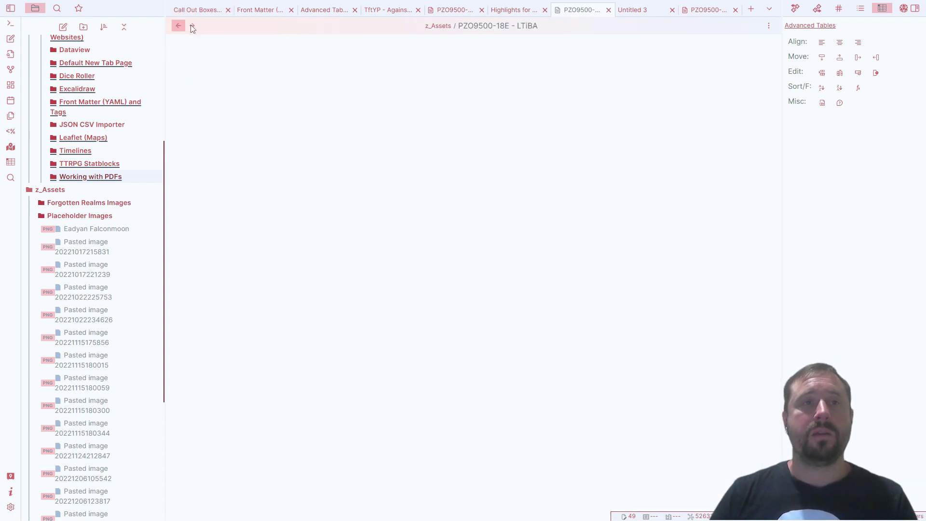
{"action": "left_click", "coordinate": [191, 27]}
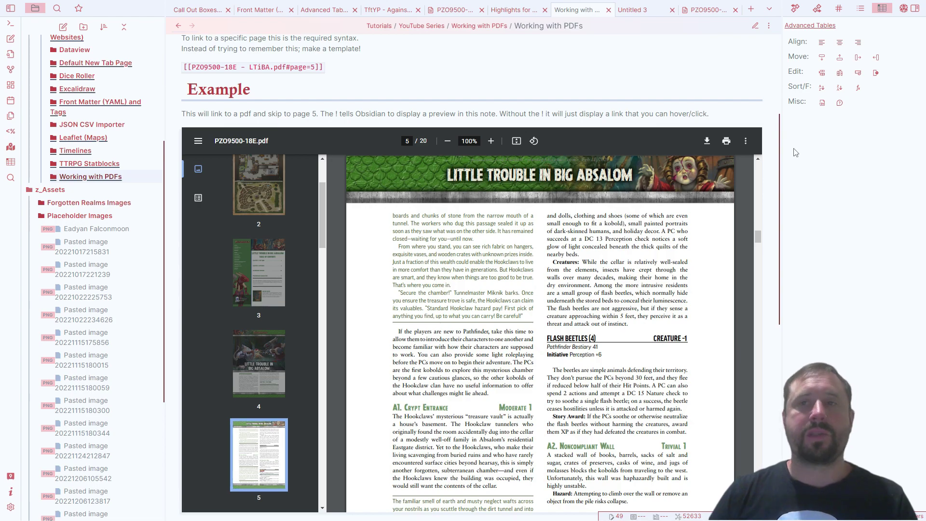
Step: Scroll the embedded preview and select the Camilla's Lair description paragraphs
{"action": "scroll", "coordinate": [763, 116], "scroll_direction": "down", "scroll_amount": 5}
{"action": "scroll", "coordinate": [770, 105], "scroll_direction": "up", "scroll_amount": 4}
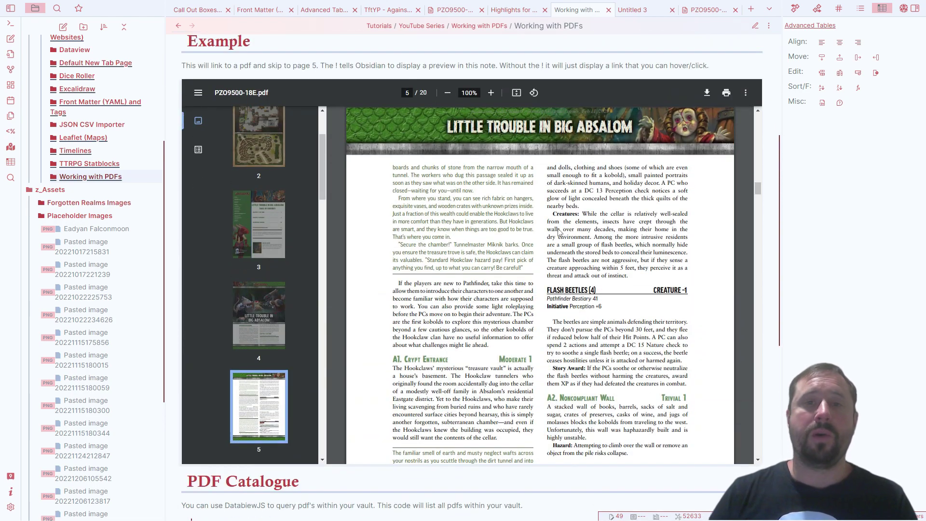
{"action": "scroll", "coordinate": [558, 232], "scroll_direction": "down", "scroll_amount": 5}
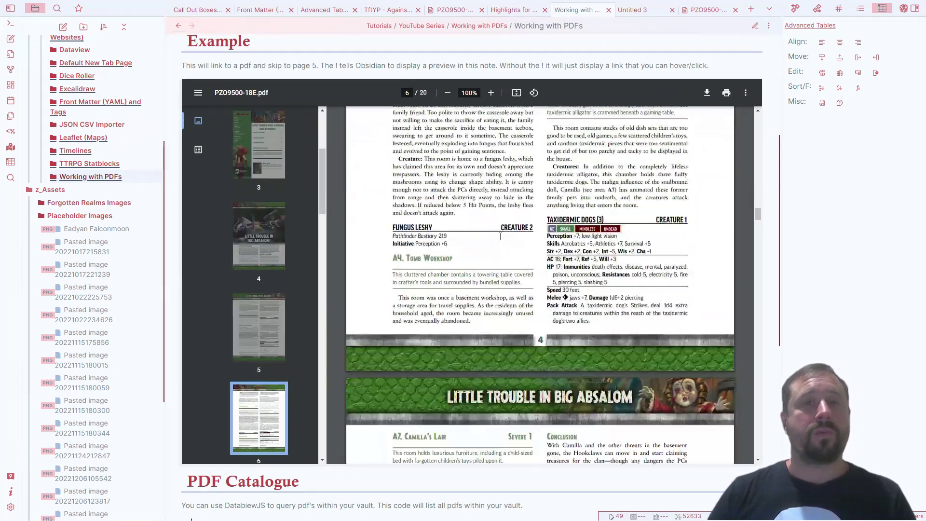
{"action": "scroll", "coordinate": [500, 237], "scroll_direction": "down", "scroll_amount": 10}
{"action": "scroll", "coordinate": [495, 239], "scroll_direction": "up", "scroll_amount": 5}
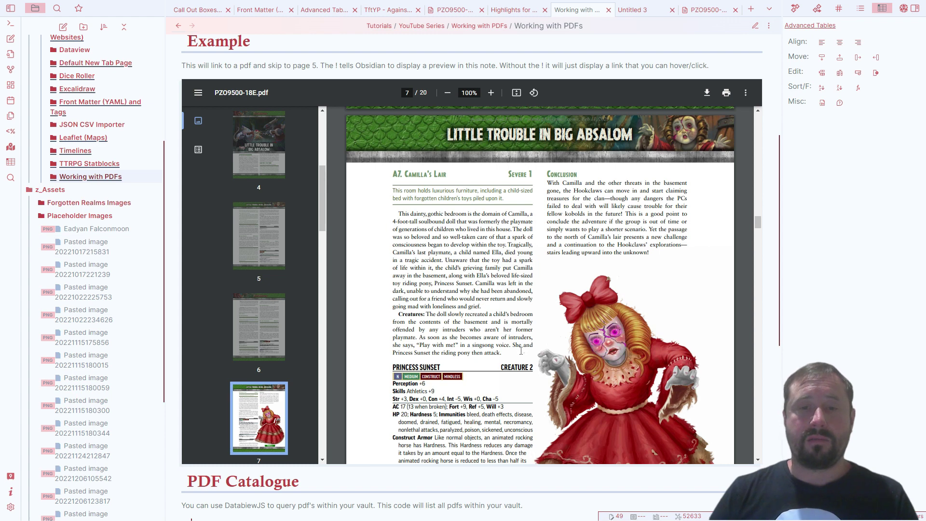
{"action": "left_click_drag", "start_coordinate": [505, 354], "coordinate": [447, 260]}
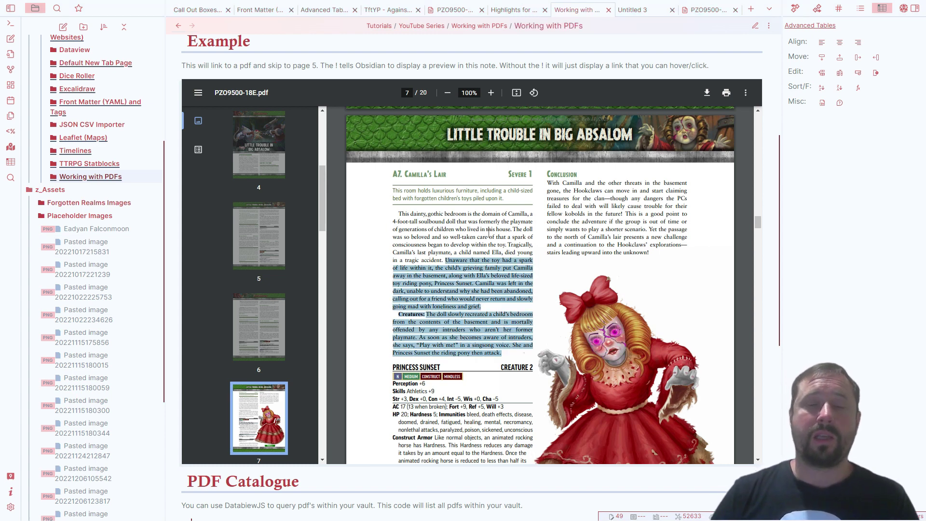
Step: Select the A3 Consumed Hallway, TAXIDERMIC DOGS (3) statblock and A5 Abandoned Icebox texts on page 6
{"action": "scroll", "coordinate": [683, 190], "scroll_direction": "up", "scroll_amount": 3}
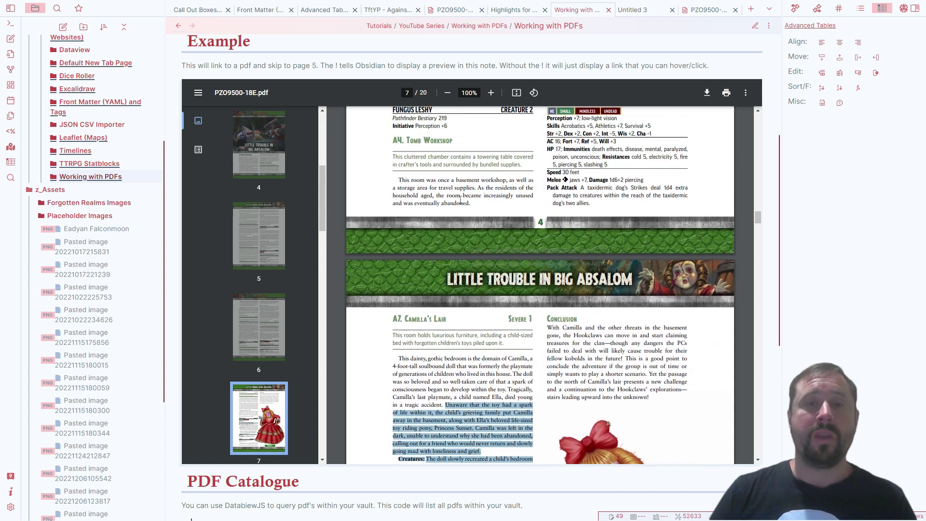
{"action": "scroll", "coordinate": [568, 194], "scroll_direction": "up", "scroll_amount": 3}
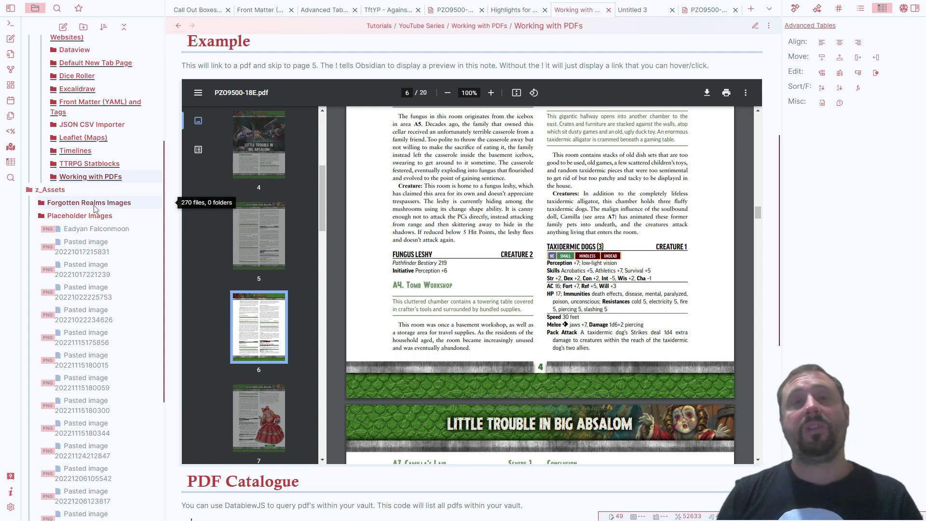
{"action": "scroll", "coordinate": [100, 207], "scroll_direction": "up", "scroll_amount": 2}
{"action": "scroll", "coordinate": [468, 239], "scroll_direction": "up", "scroll_amount": 2}
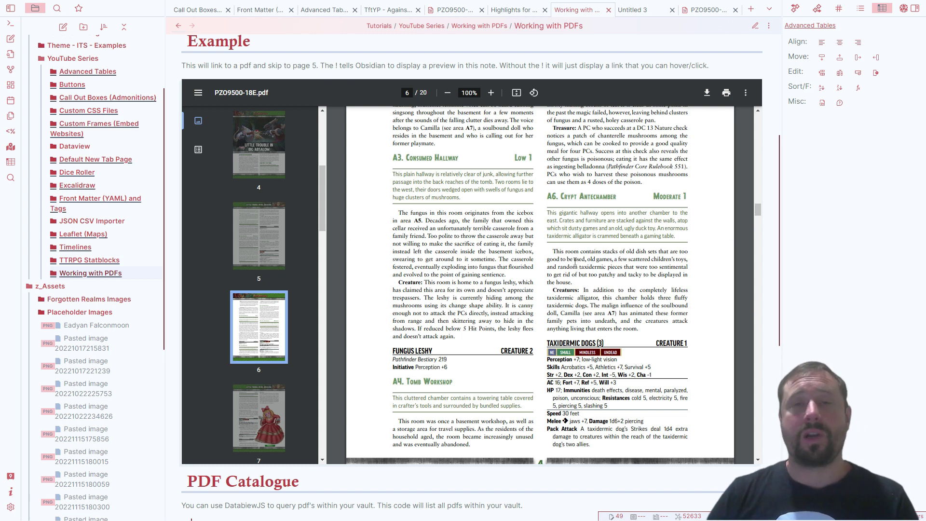
{"action": "left_click_drag", "start_coordinate": [393, 156], "coordinate": [459, 337]}
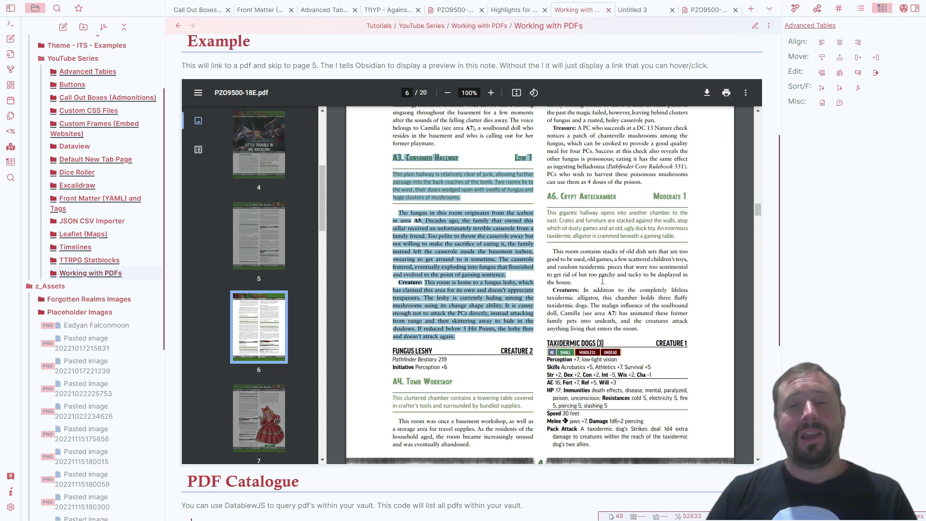
{"action": "scroll", "coordinate": [527, 313], "scroll_direction": "down", "scroll_amount": 2}
{"action": "left_click_drag", "start_coordinate": [547, 245], "coordinate": [700, 346]}
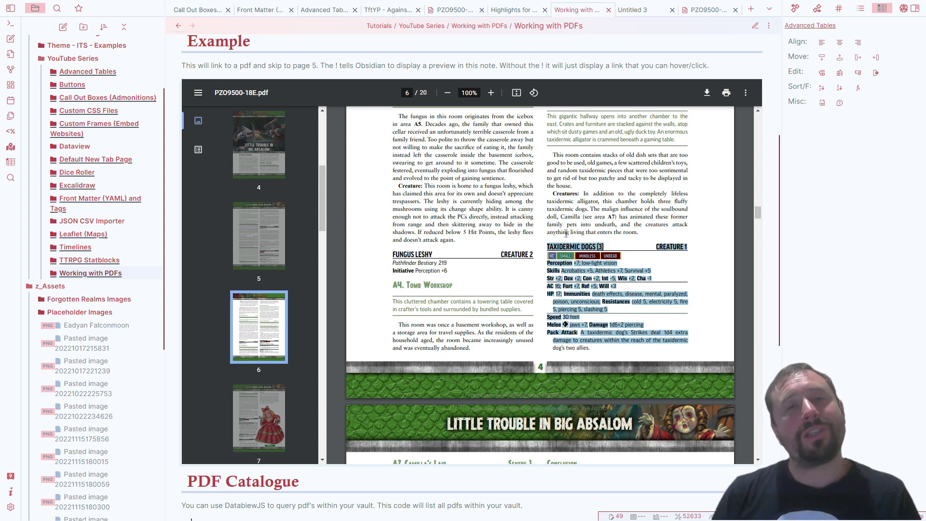
{"action": "scroll", "coordinate": [567, 234], "scroll_direction": "up", "scroll_amount": 4}
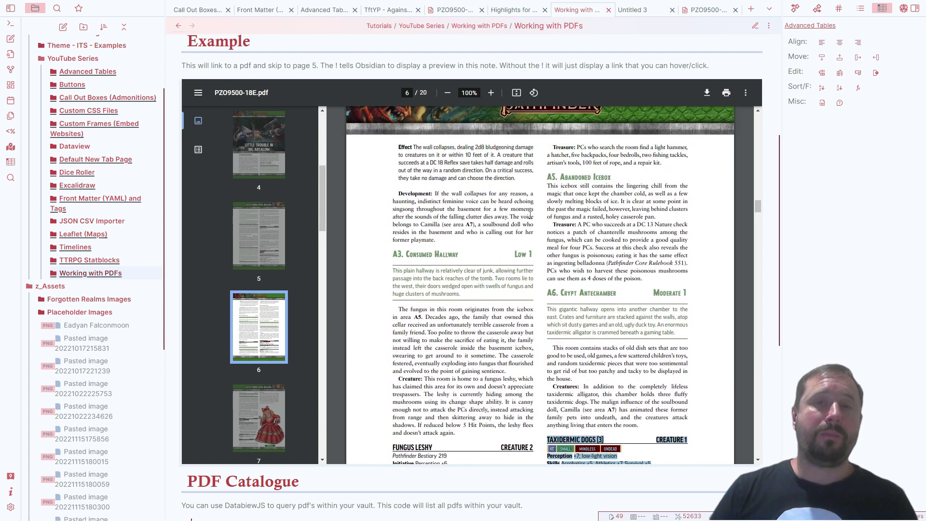
{"action": "scroll", "coordinate": [531, 216], "scroll_direction": "down", "scroll_amount": 1}
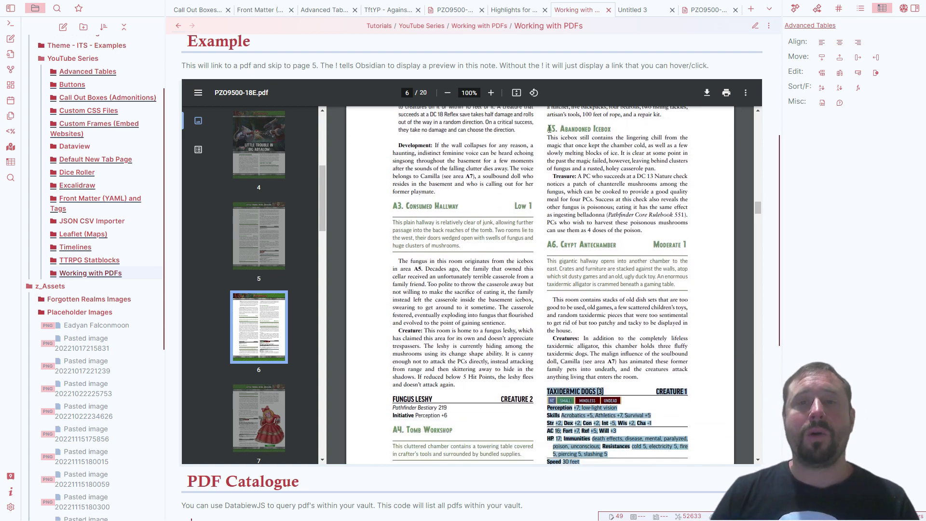
{"action": "left_click_drag", "start_coordinate": [549, 129], "coordinate": [652, 232]}
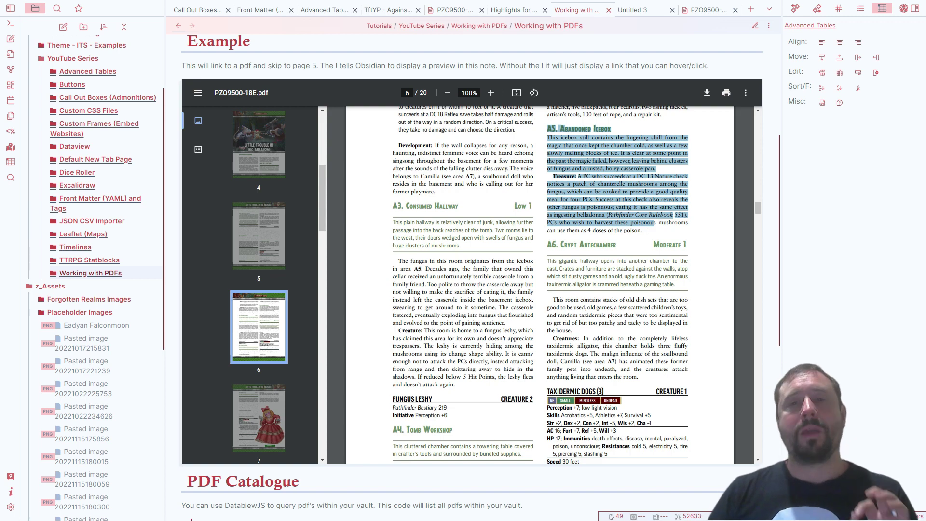
{"action": "scroll", "coordinate": [291, 96], "scroll_direction": "up", "scroll_amount": 2}
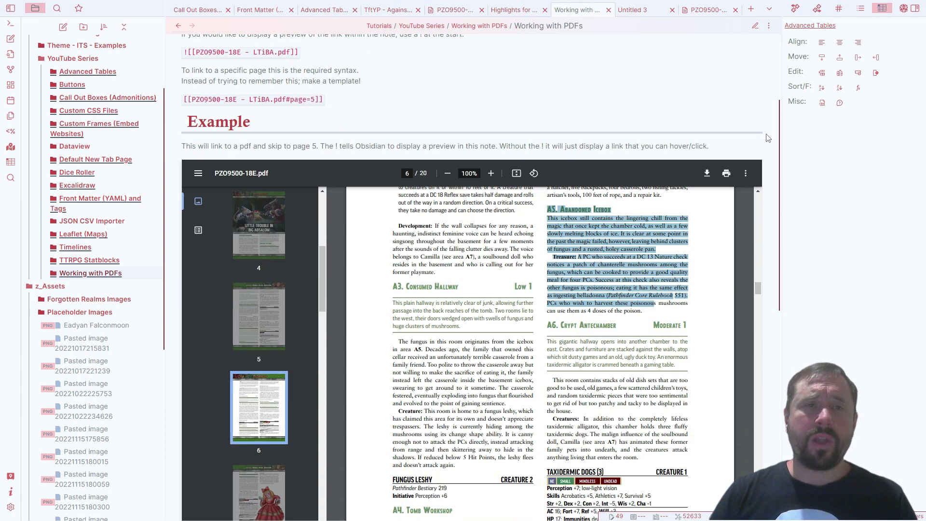
Step: Highlight the [[…#page=5]] page-link syntax example twice, clearing the selection each time
{"action": "left_click_drag", "start_coordinate": [335, 71], "coordinate": [203, 66]}
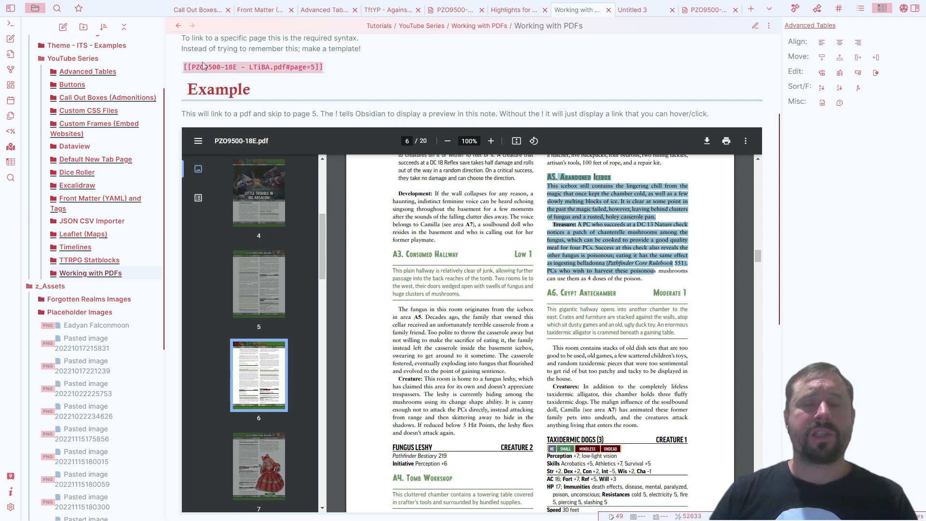
{"action": "left_click", "coordinate": [383, 63]}
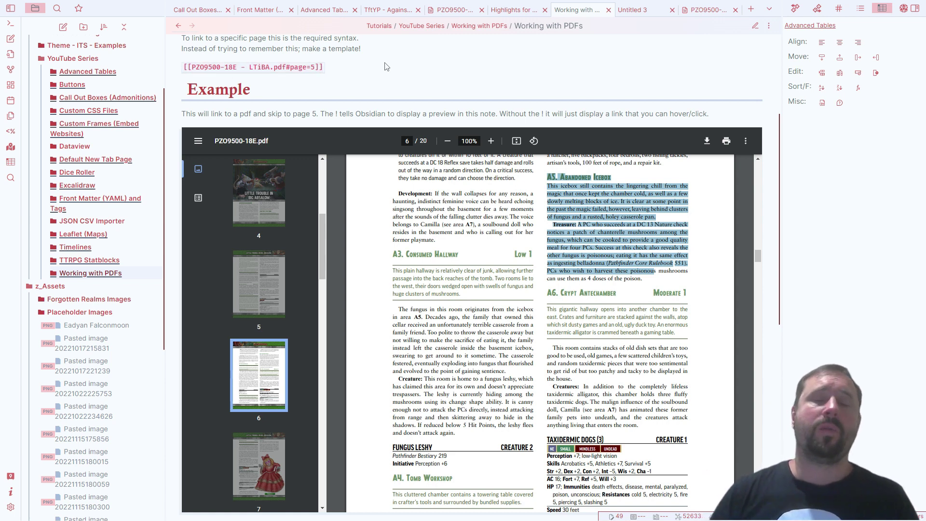
{"action": "left_click_drag", "start_coordinate": [359, 72], "coordinate": [170, 66]}
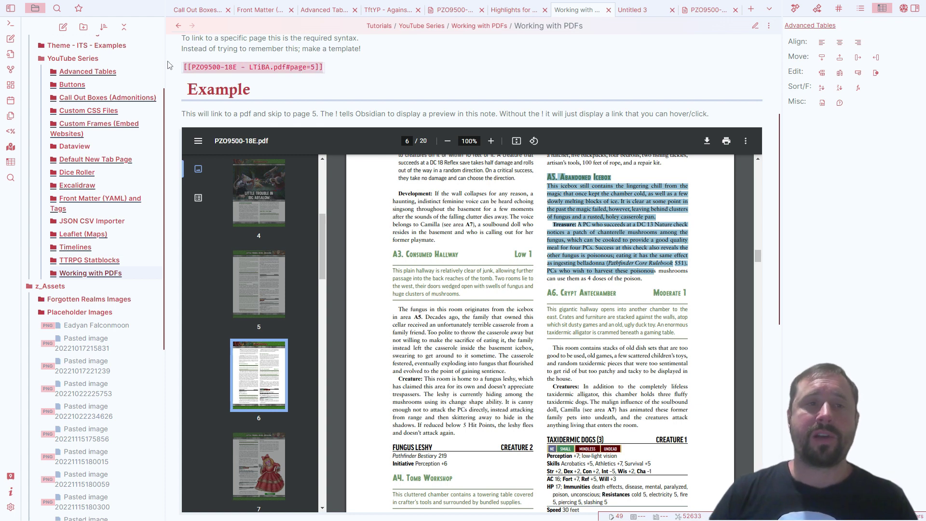
{"action": "left_click", "coordinate": [398, 62]}
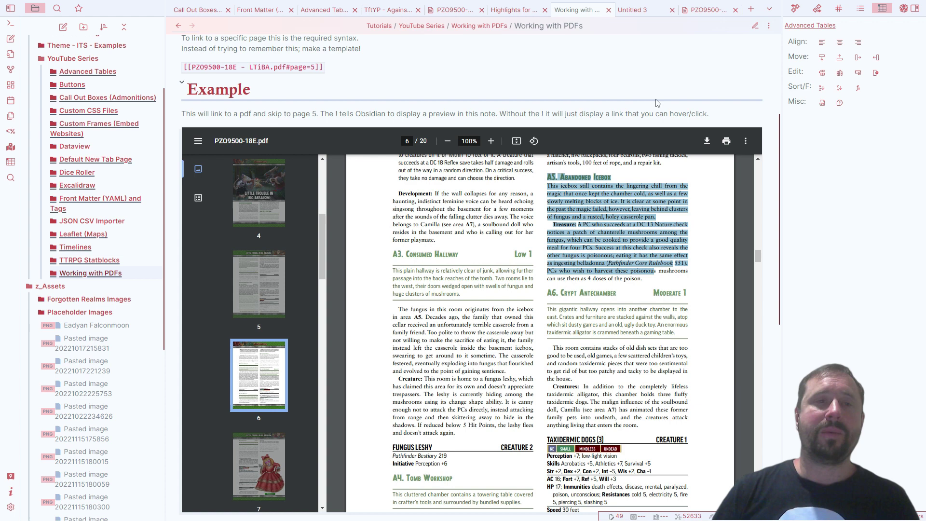
Step: Remove the leading ! so the Example page-5 link no longer embeds the PDF
{"action": "left_click", "coordinate": [756, 26]}
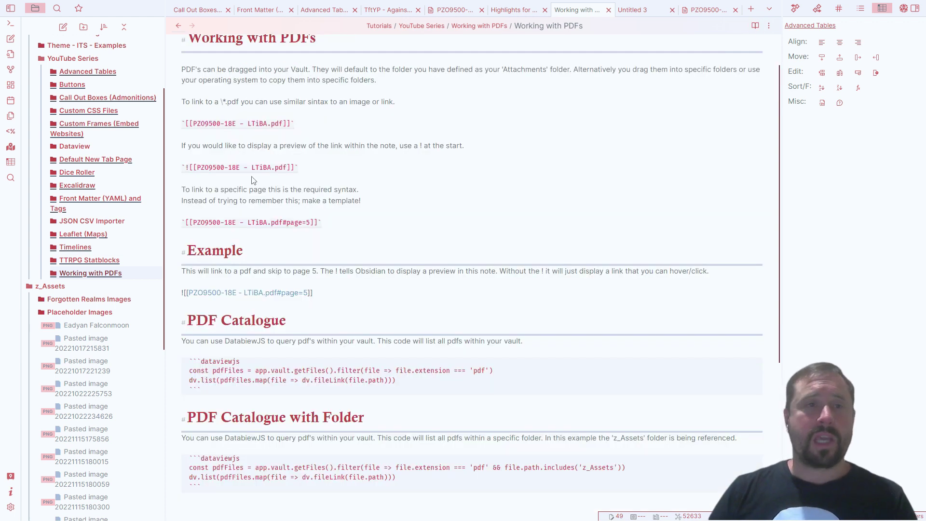
{"action": "key", "text": "BackSpace"}
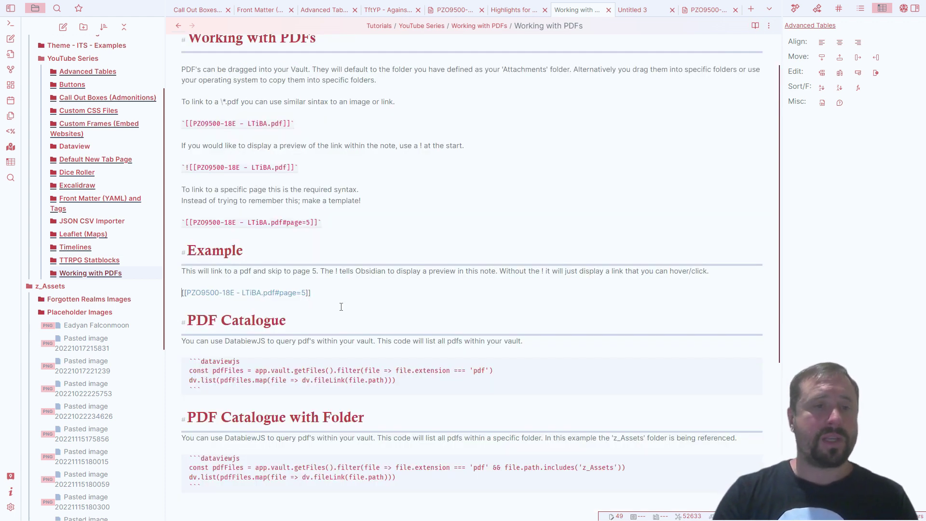
{"action": "left_click", "coordinate": [755, 26]}
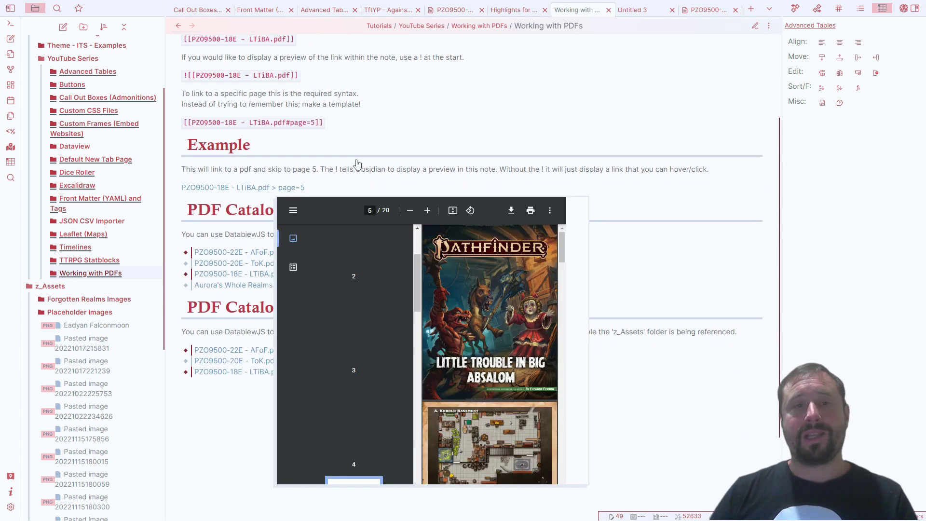
Step: Follow the Example link to open PZO9500-18E.pdf at page 5 of 20
{"action": "mouse_move", "coordinate": [252, 192]}
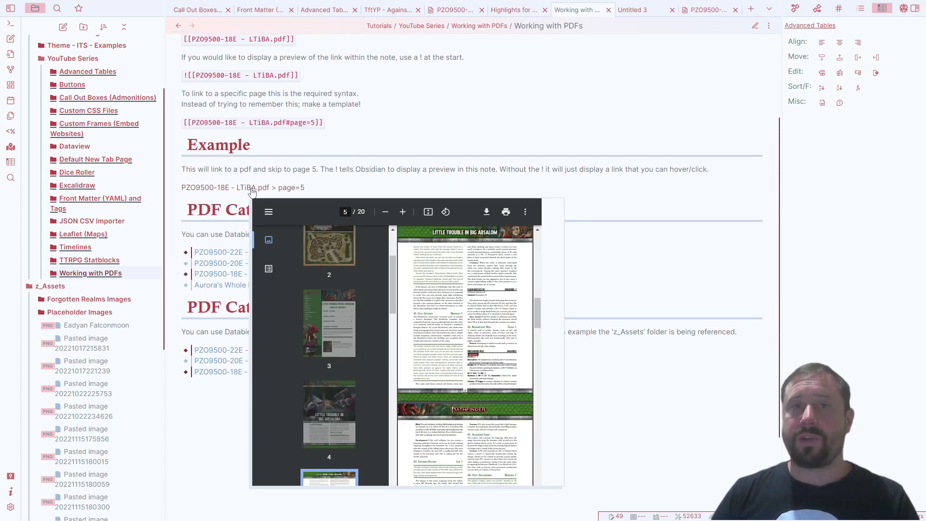
{"action": "scroll", "coordinate": [447, 408], "scroll_direction": "down", "scroll_amount": 10}
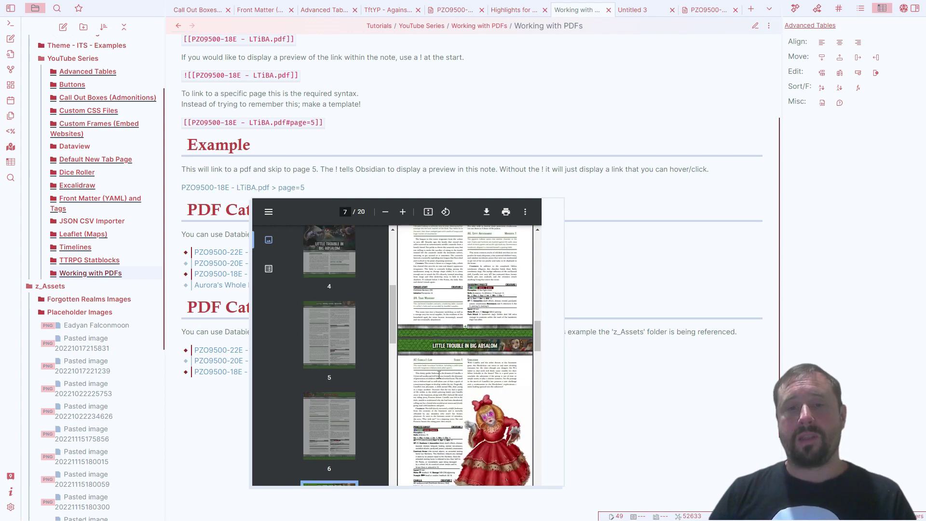
{"action": "scroll", "coordinate": [447, 404], "scroll_direction": "down", "scroll_amount": 5}
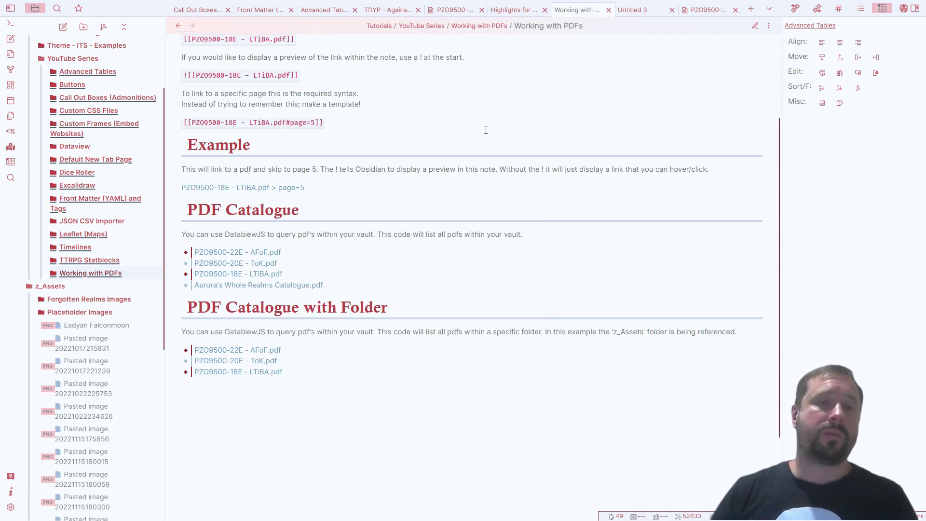
{"action": "left_click", "coordinate": [285, 194]}
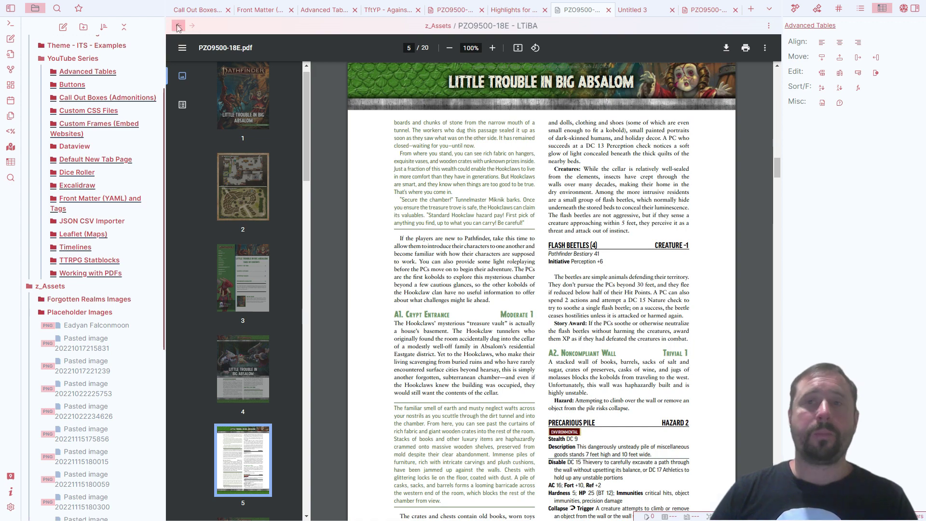
Step: Add the display text 'Show To Players' after page=5 in the Example link and preview it
{"action": "left_click", "coordinate": [185, 23]}
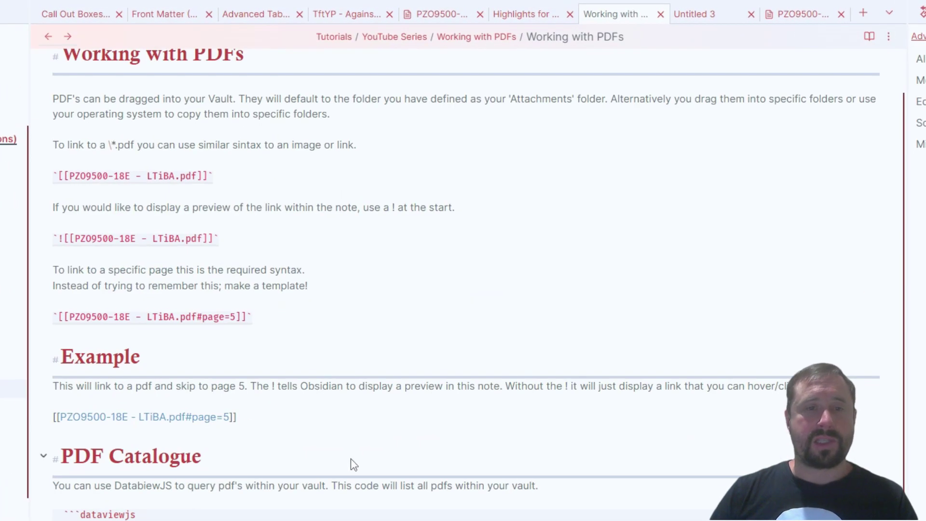
{"action": "left_click", "coordinate": [236, 417]}
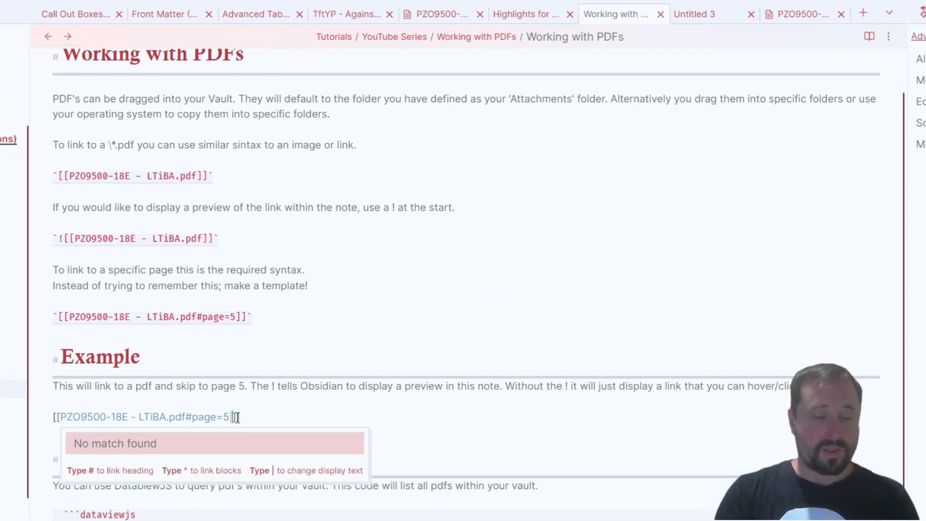
{"action": "type", "text": "|Show To Player"}
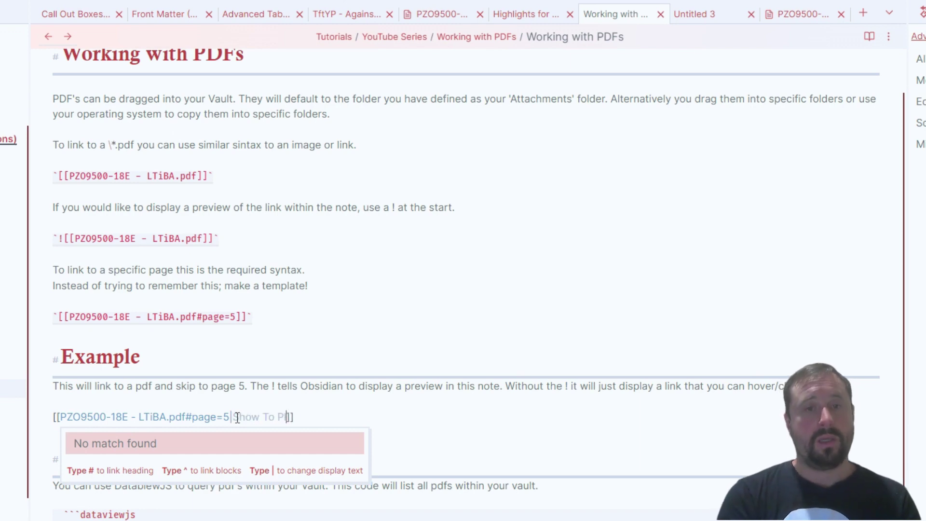
{"action": "type", "text": "s"}
{"action": "left_click", "coordinate": [870, 36]}
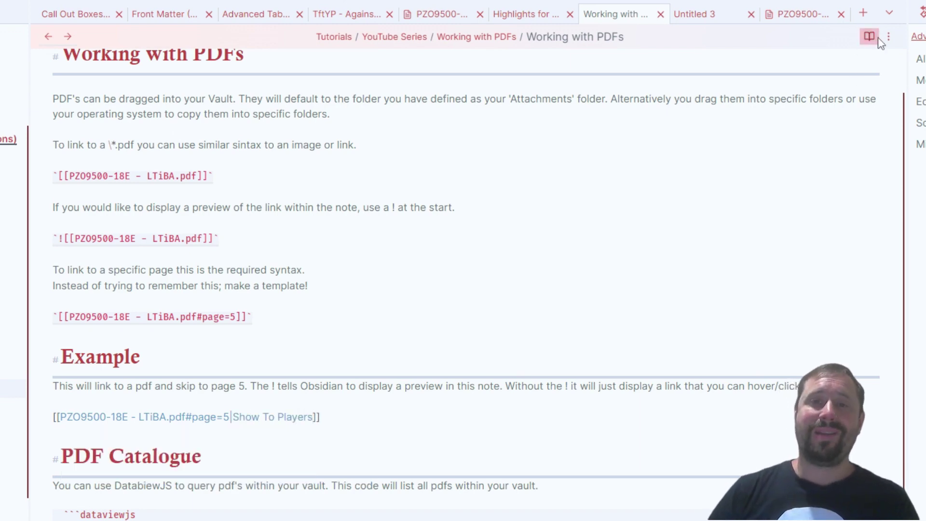
Step: Replace the link's display text with 'Little Trouble Page 5' and check it in reading view
{"action": "mouse_move", "coordinate": [90, 408]}
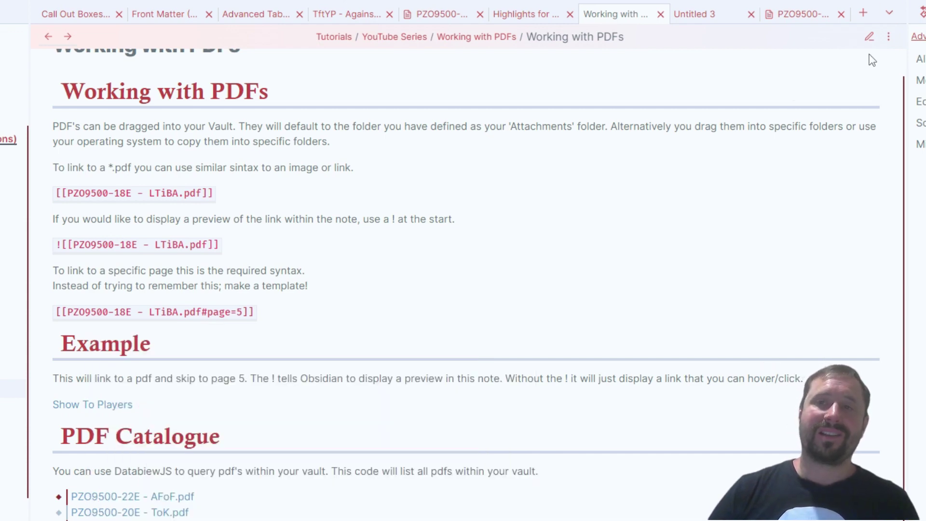
{"action": "left_click", "coordinate": [869, 37]}
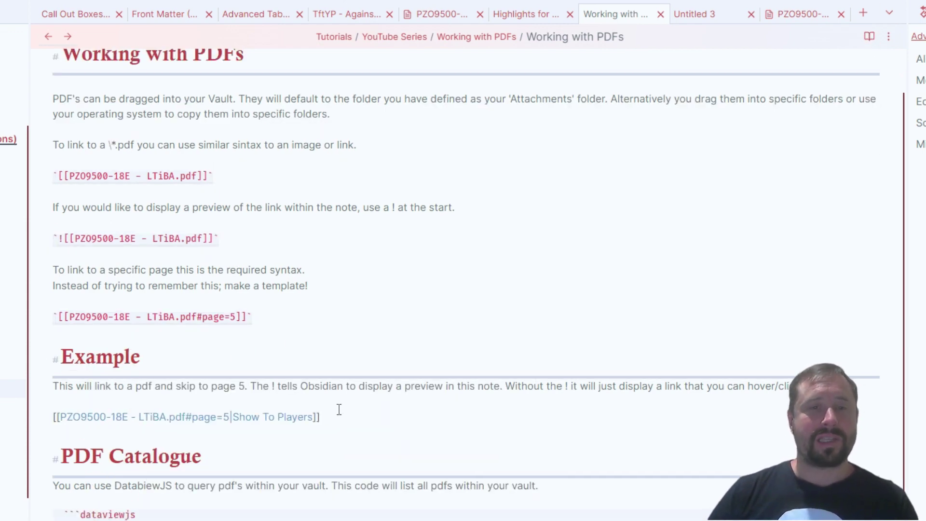
{"action": "key", "text": "ctrl+shift+Left"}
{"action": "key", "text": "ctrl+shift+Left"}
{"action": "key", "text": "ctrl+shift+Left"}
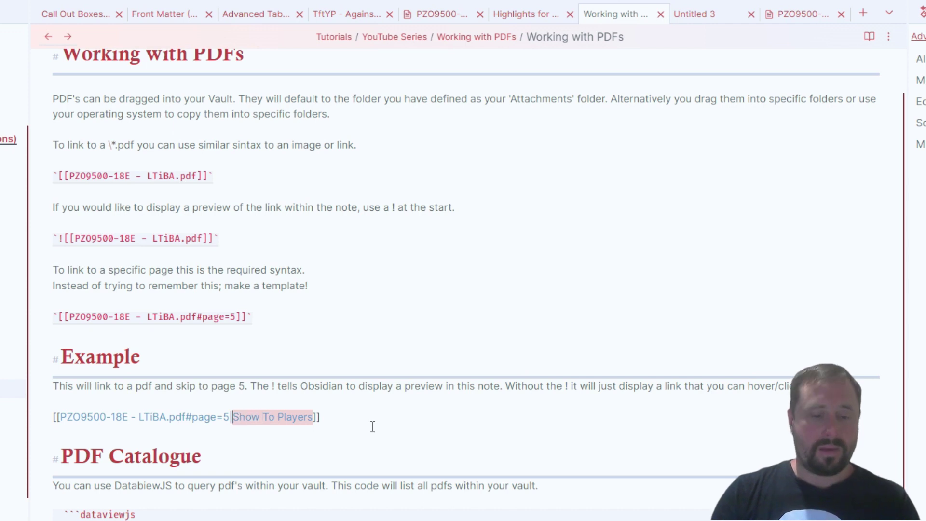
{"action": "type", "text": "Little Trouble Pa"}
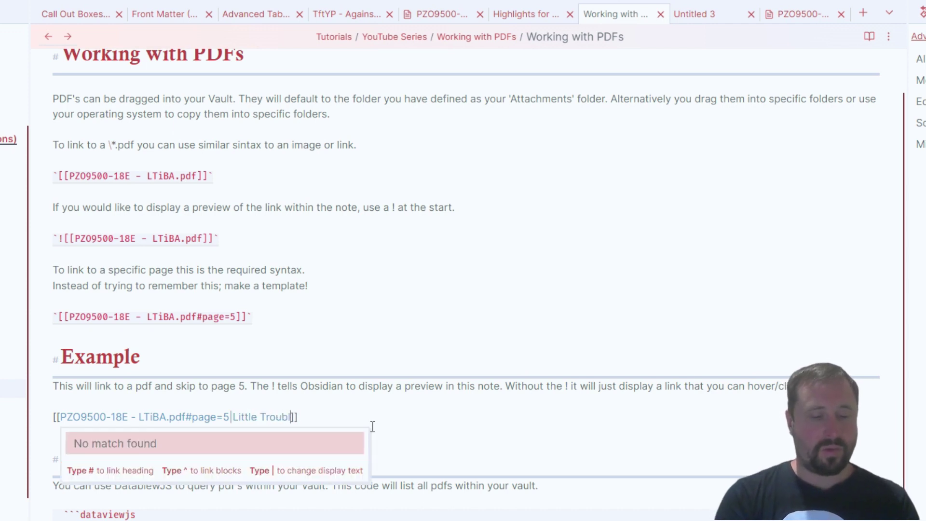
{"action": "type", "text": "ge 5"}
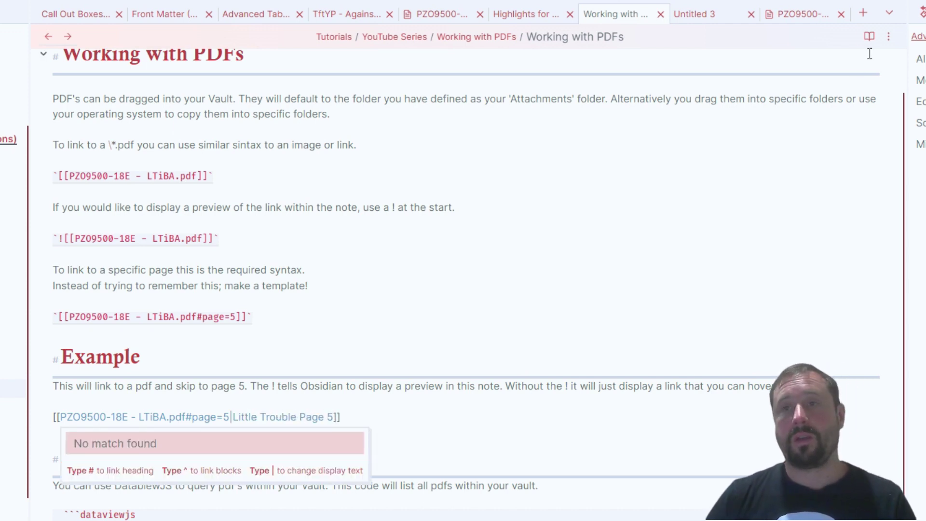
{"action": "key", "text": "Escape"}
{"action": "left_click", "coordinate": [868, 43]}
Step: Open the PDF at page 5 through the renamed link, then return to the note
{"action": "mouse_move", "coordinate": [97, 410]}
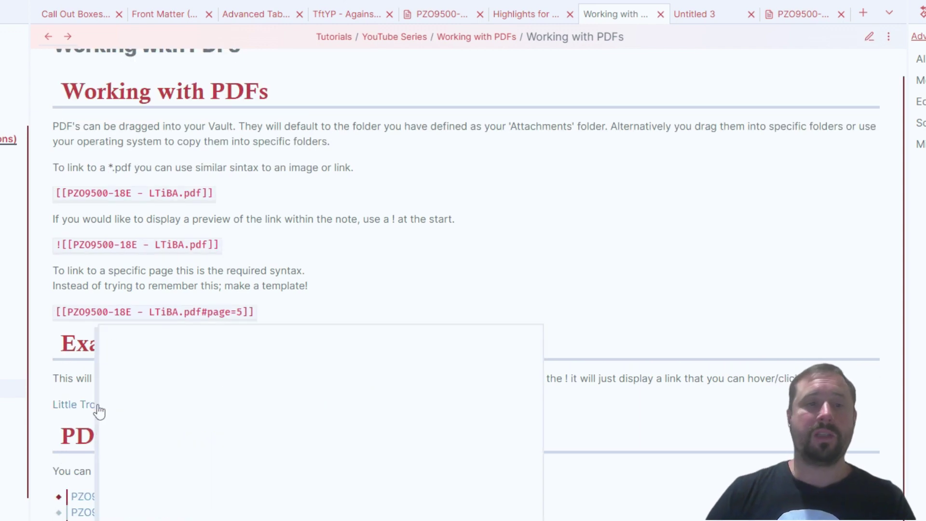
{"action": "scroll", "coordinate": [420, 430], "scroll_direction": "down", "scroll_amount": 5}
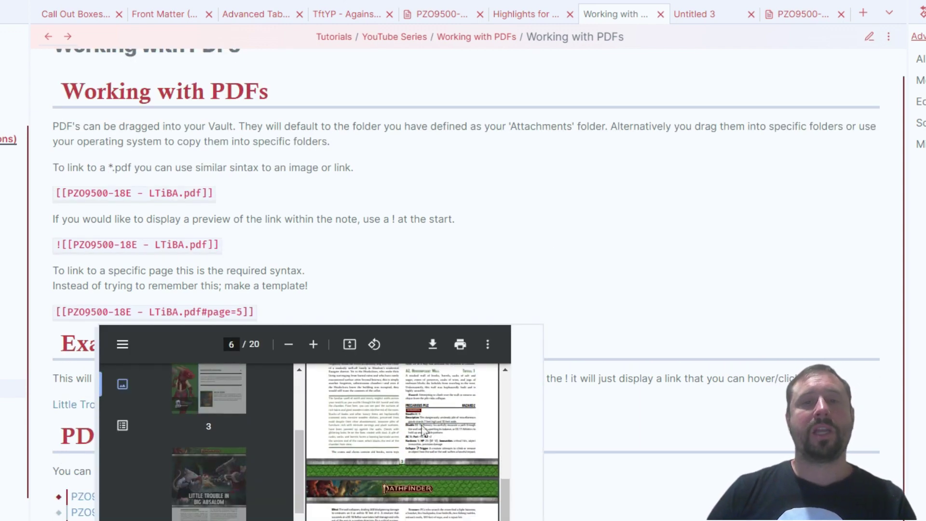
{"action": "left_click", "coordinate": [113, 410]}
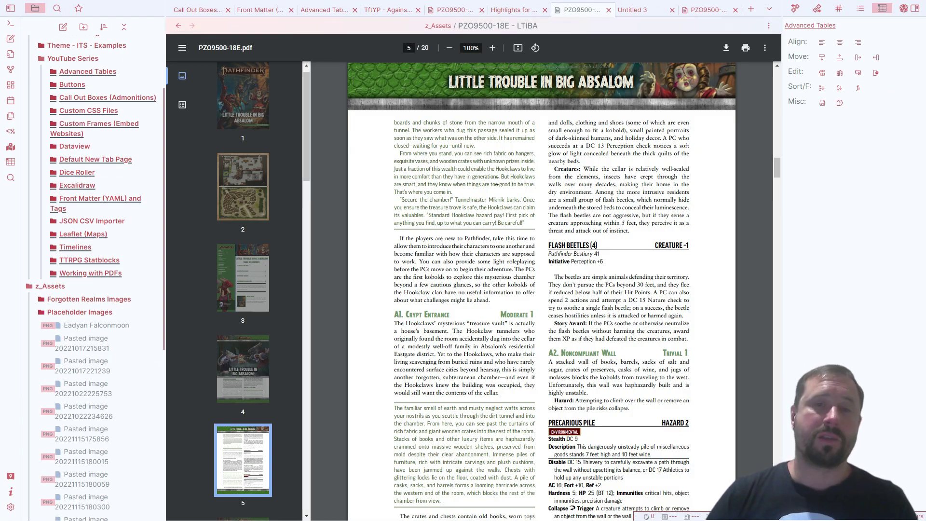
{"action": "scroll", "coordinate": [497, 181], "scroll_direction": "down", "scroll_amount": 8}
{"action": "scroll", "coordinate": [515, 199], "scroll_direction": "up", "scroll_amount": 10}
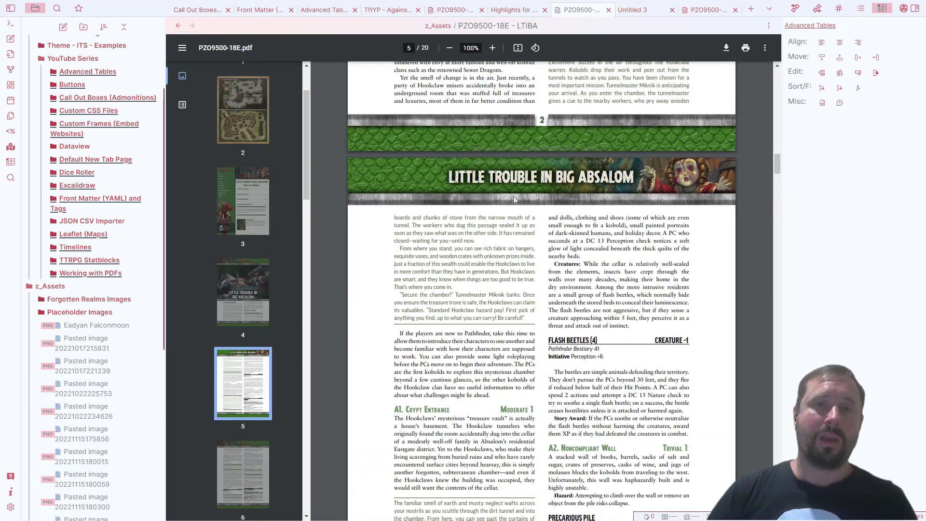
{"action": "scroll", "coordinate": [514, 199], "scroll_direction": "down", "scroll_amount": 6}
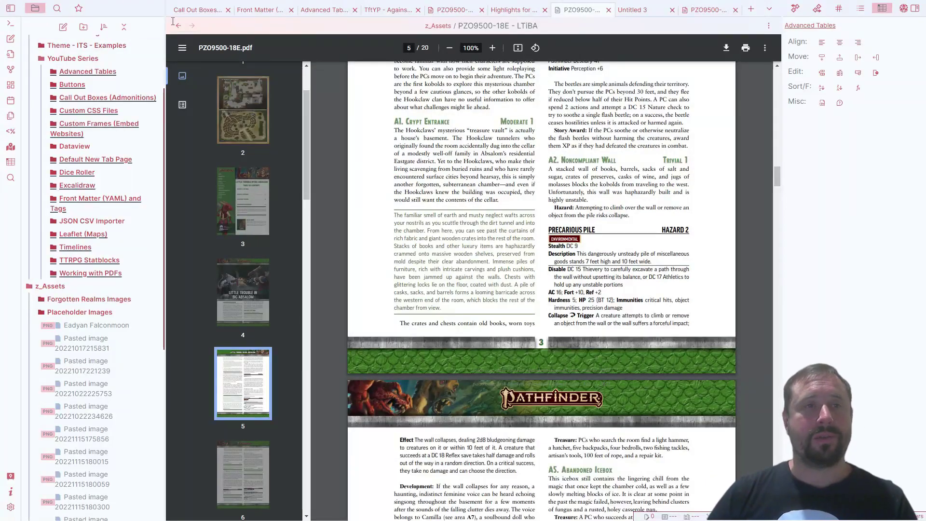
{"action": "left_click", "coordinate": [177, 25]}
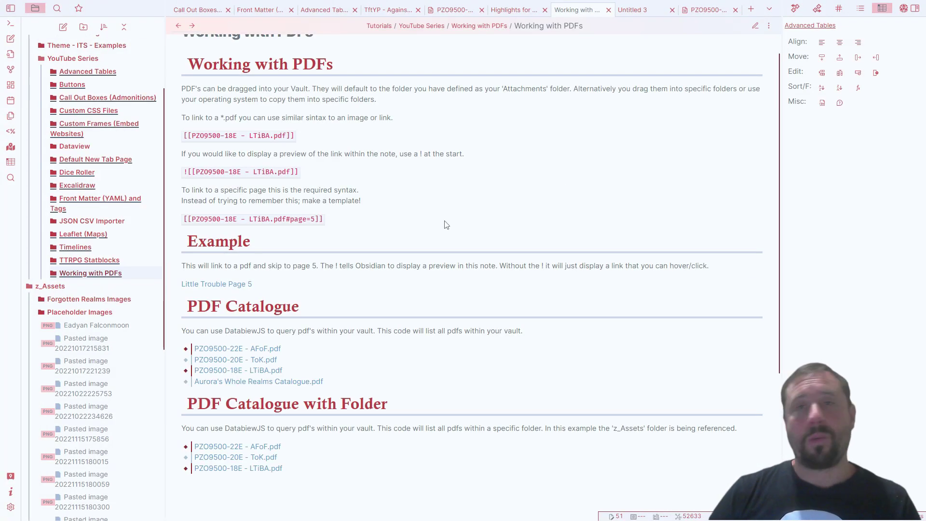
{"action": "left_click", "coordinate": [755, 26]}
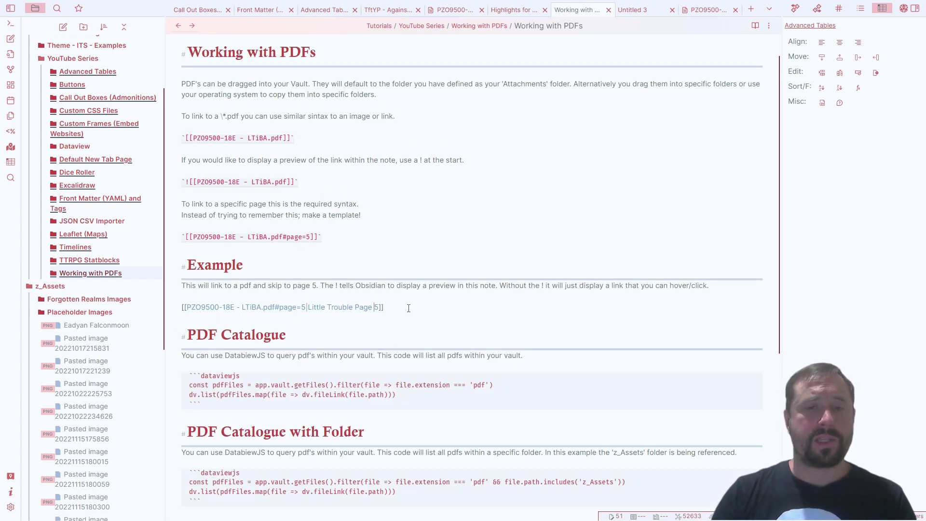
{"action": "key", "text": "ctrl+shift+Left"}
{"action": "key", "text": "ctrl+shift+Left"}
{"action": "key", "text": "ctrl+shift+Left"}
{"action": "key", "text": "ctrl+shift+Left"}
{"action": "type", "text": "Re"}
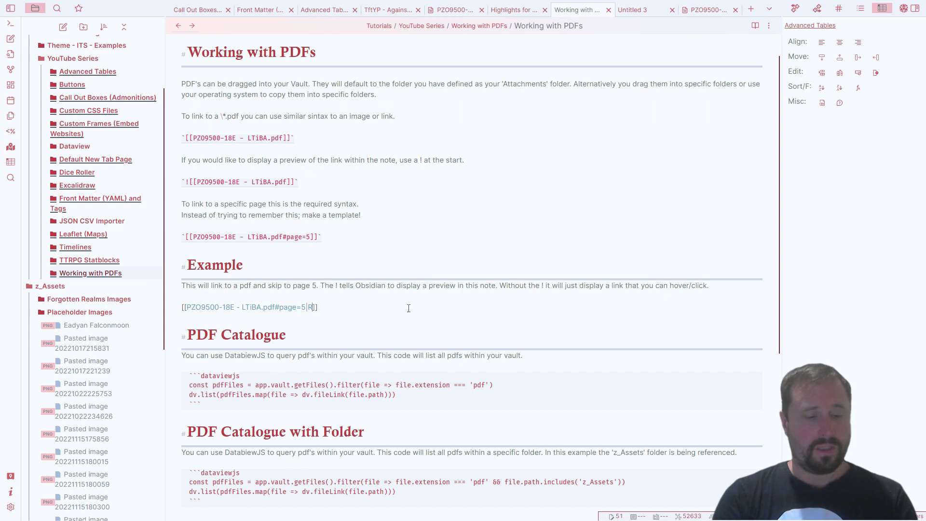
{"action": "type", "text": "named "}
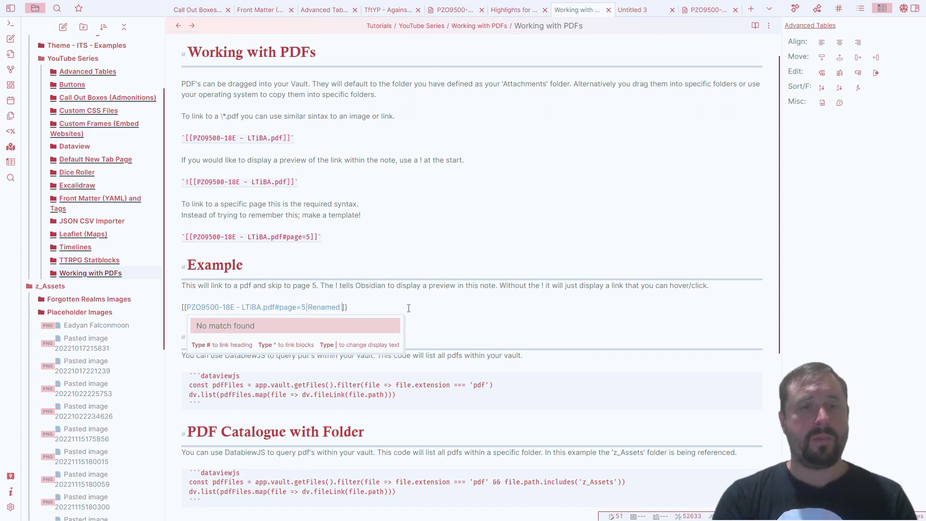
{"action": "type", "text": "Link"}
{"action": "key", "text": "Escape"}
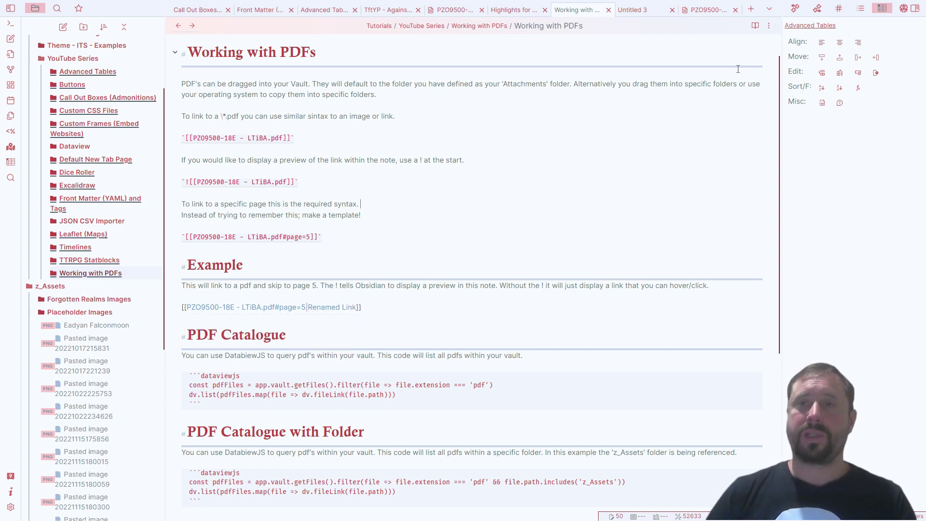
{"action": "key", "text": "ctrl+e"}
{"action": "scroll", "coordinate": [519, 188], "scroll_direction": "down", "scroll_amount": 2}
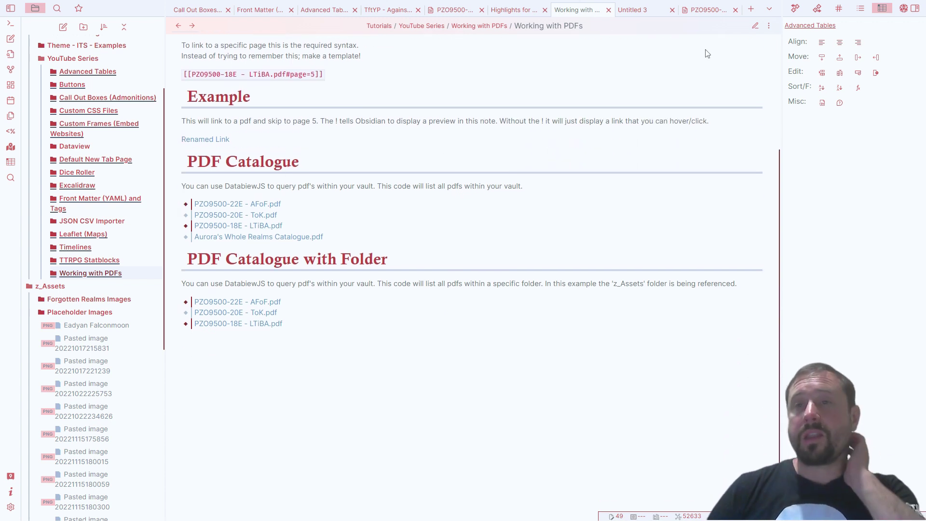
{"action": "left_click", "coordinate": [769, 26]}
{"action": "left_click", "coordinate": [584, 78]}
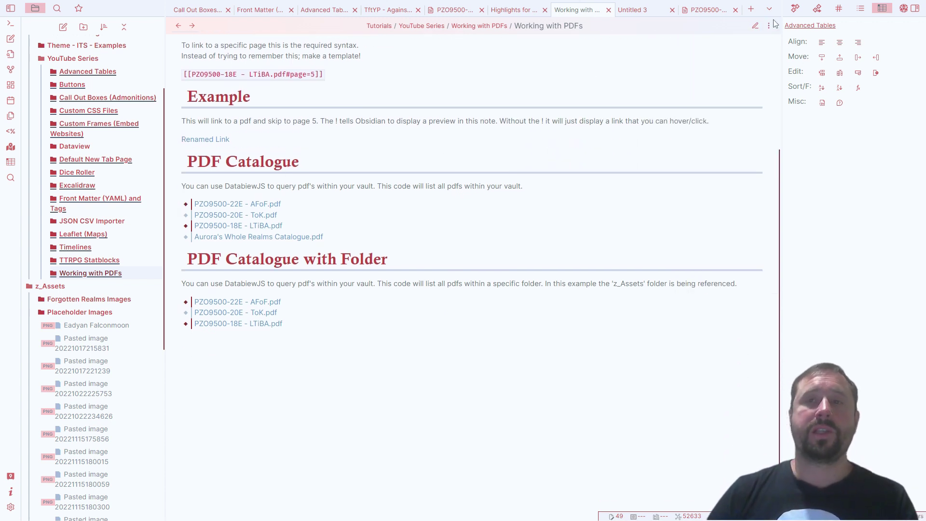
{"action": "left_click", "coordinate": [755, 25]}
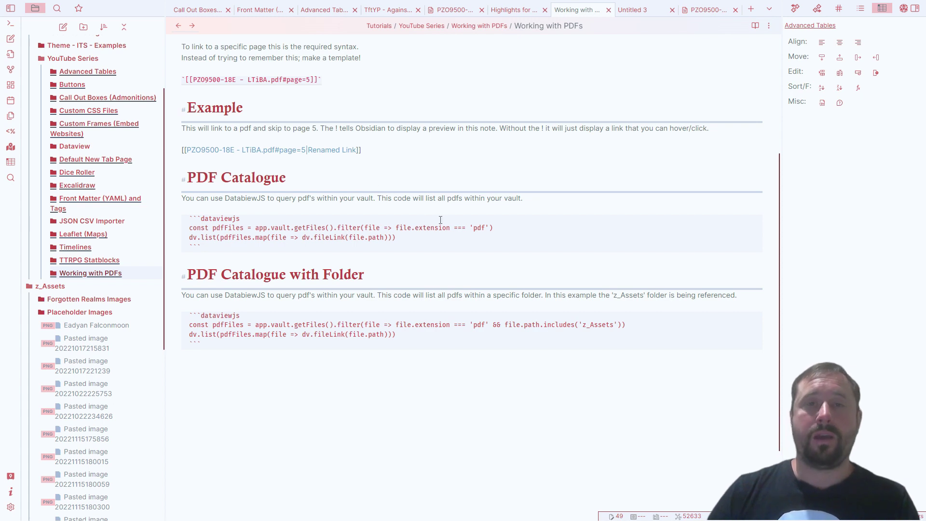
{"action": "scroll", "coordinate": [440, 220], "scroll_direction": "down", "scroll_amount": 2}
{"action": "scroll", "coordinate": [410, 217], "scroll_direction": "up", "scroll_amount": 2}
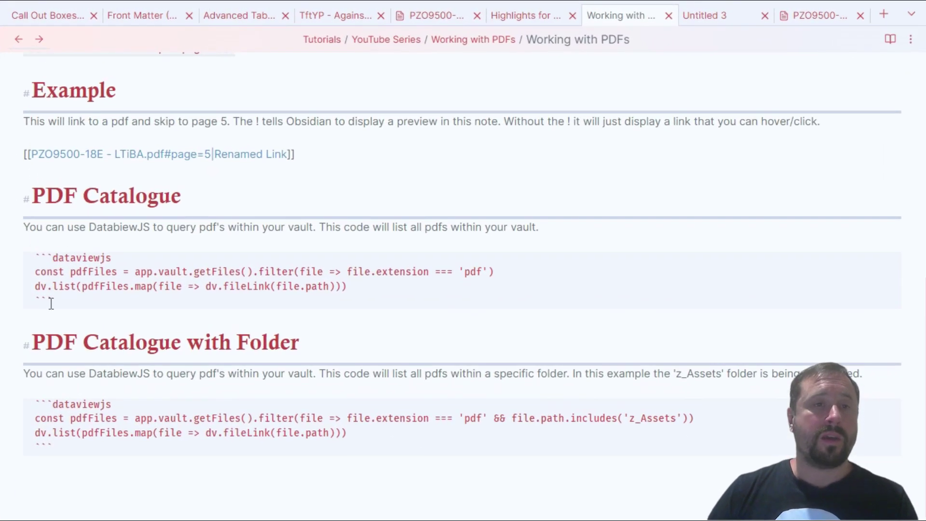
{"action": "left_click_drag", "start_coordinate": [51, 303], "coordinate": [35, 255]}
{"action": "left_click", "coordinate": [267, 227]}
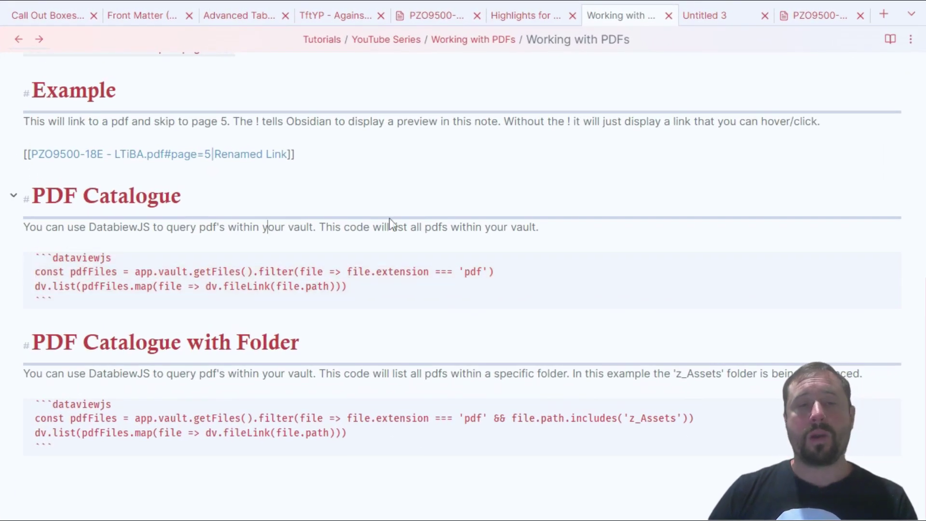
{"action": "left_click_drag", "start_coordinate": [75, 298], "coordinate": [71, 244]}
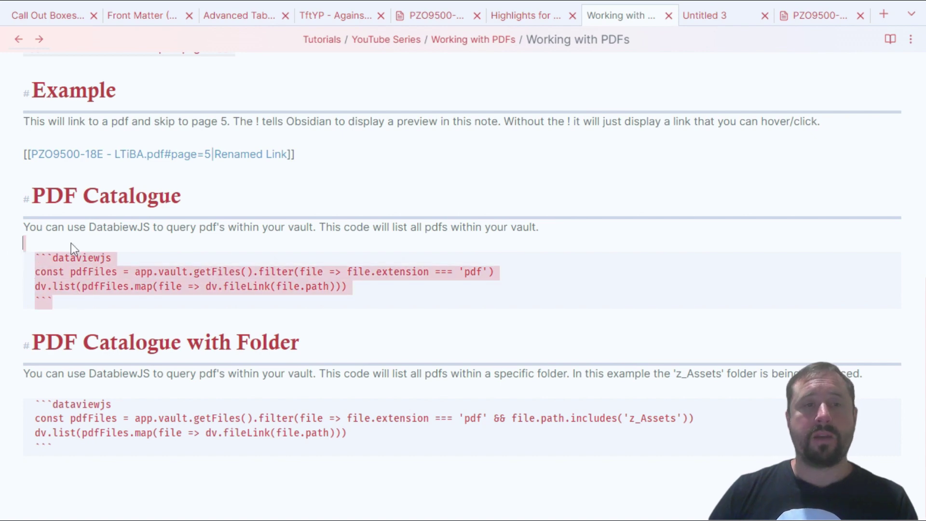
{"action": "left_click", "coordinate": [299, 207]}
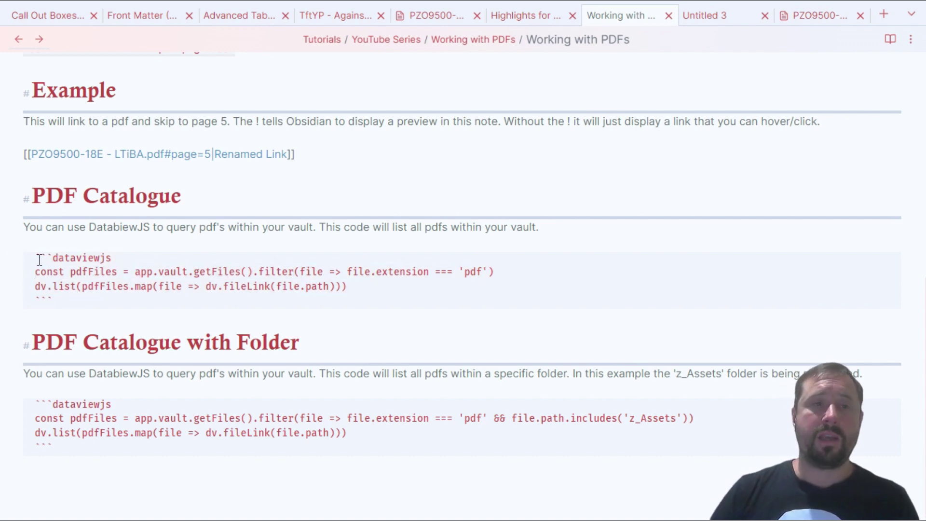
{"action": "left_click_drag", "start_coordinate": [35, 272], "coordinate": [500, 275]}
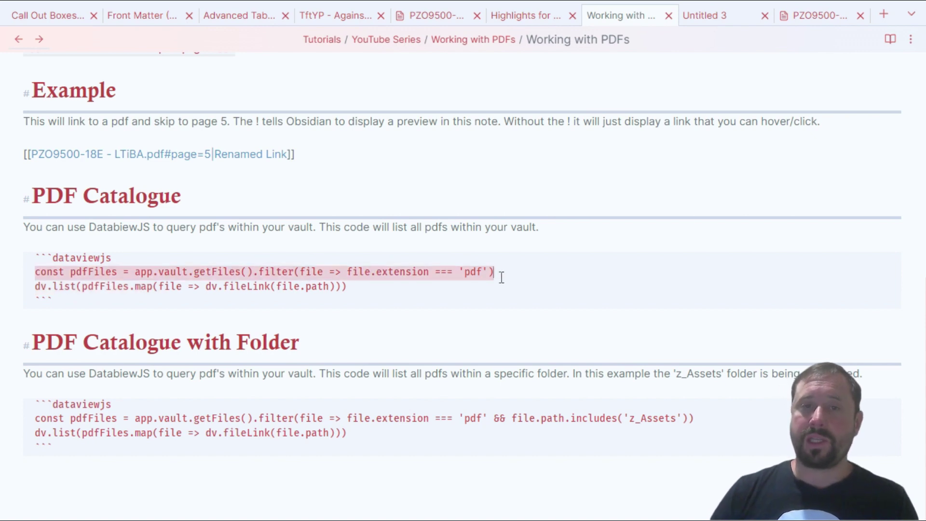
{"action": "left_click_drag", "start_coordinate": [35, 286], "coordinate": [395, 295]}
{"action": "left_click", "coordinate": [395, 276]}
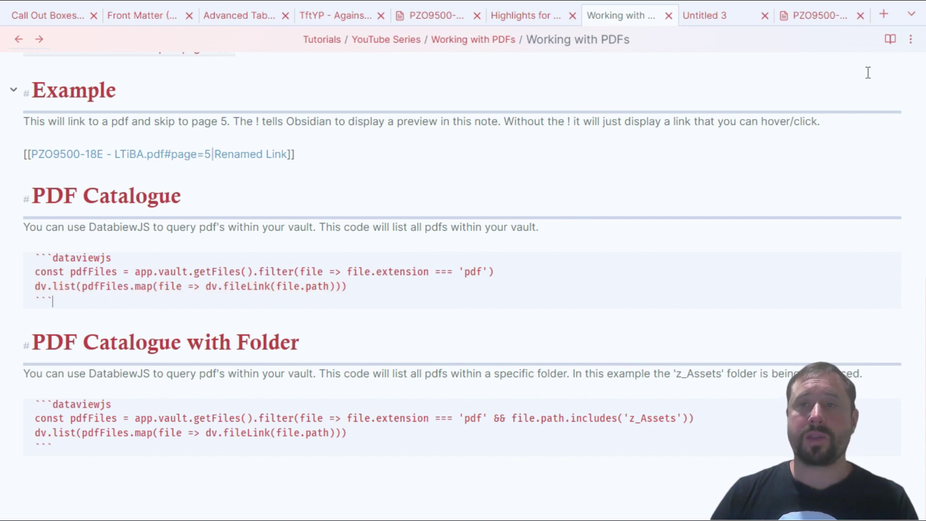
{"action": "left_click", "coordinate": [896, 42]}
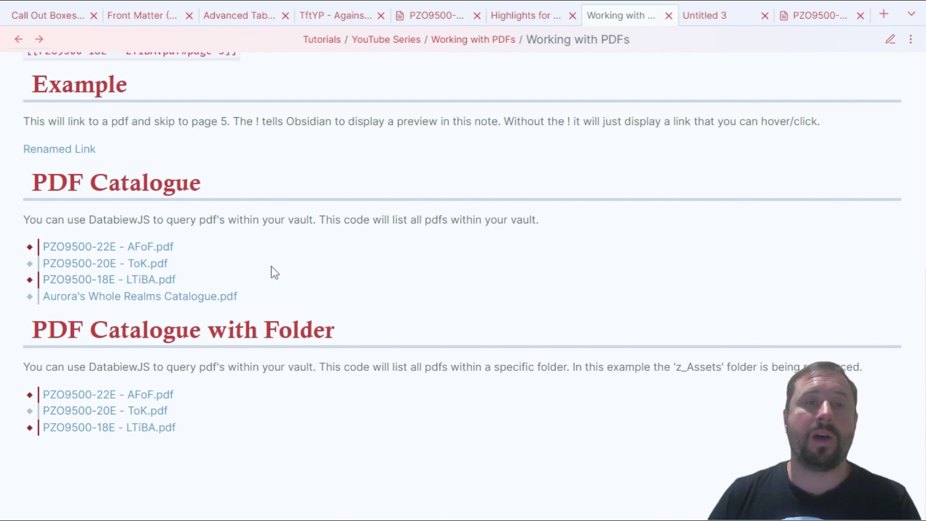
{"action": "mouse_move", "coordinate": [140, 249]}
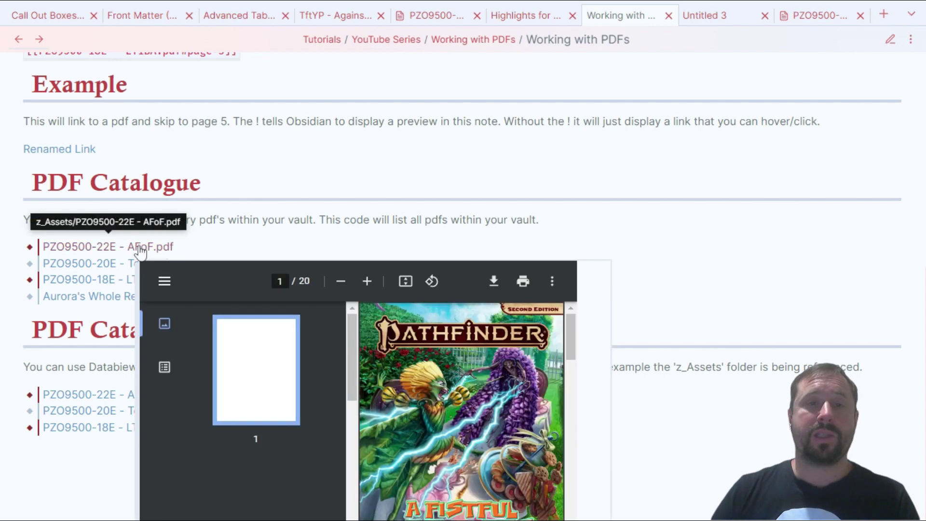
{"action": "mouse_move", "coordinate": [71, 272]}
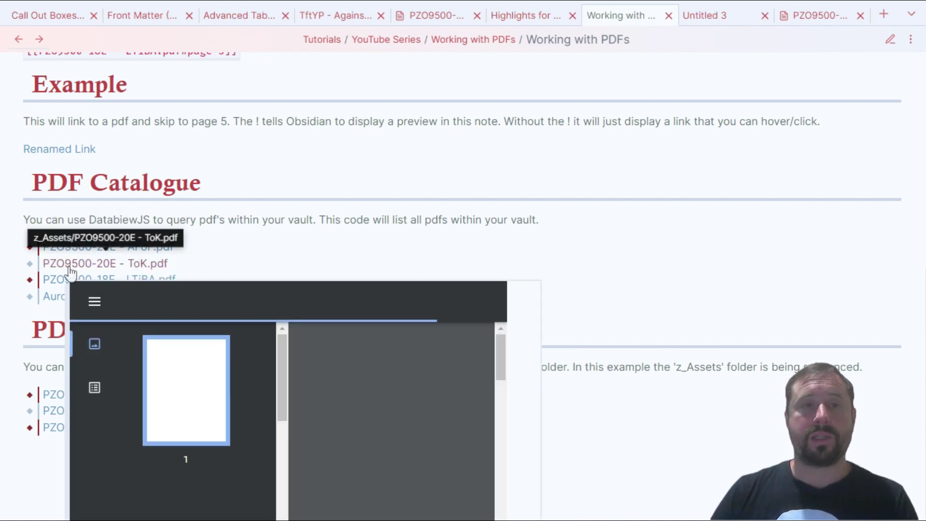
{"action": "mouse_move", "coordinate": [152, 282]}
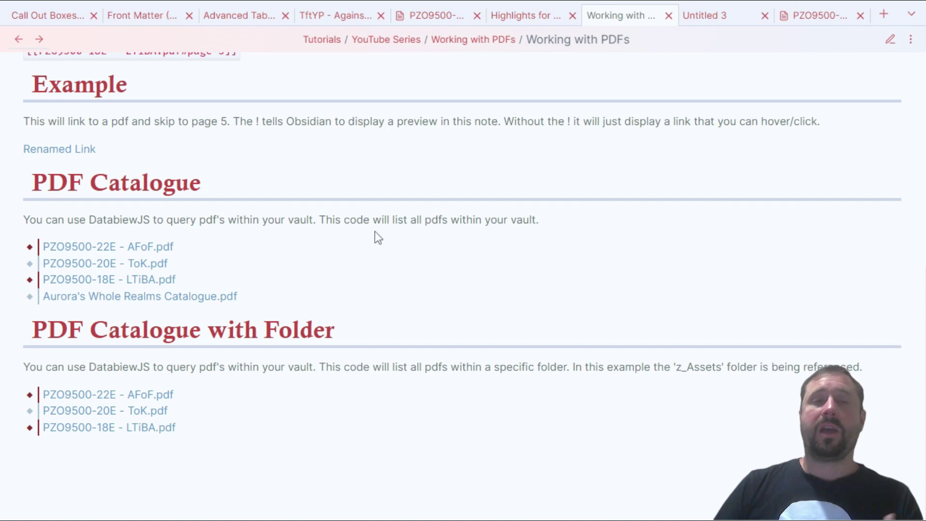
{"action": "left_click", "coordinate": [891, 41]}
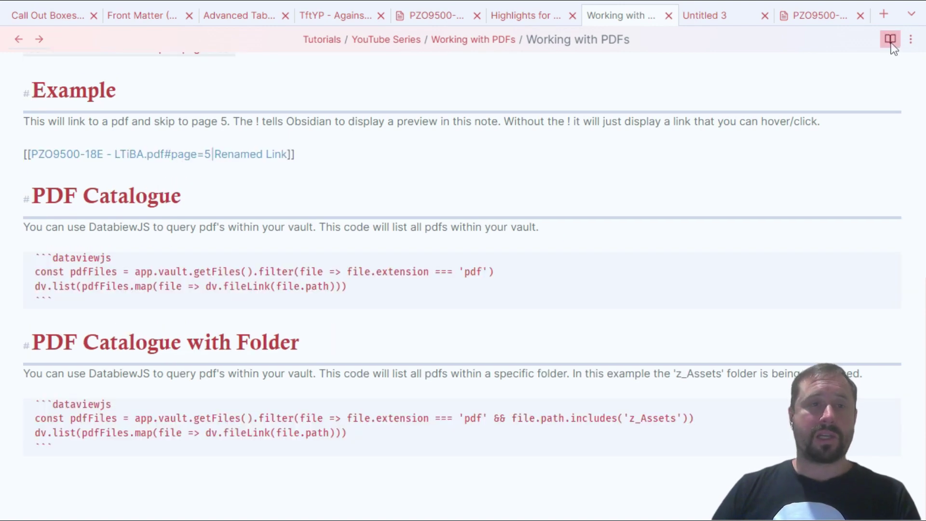
{"action": "left_click", "coordinate": [891, 41]}
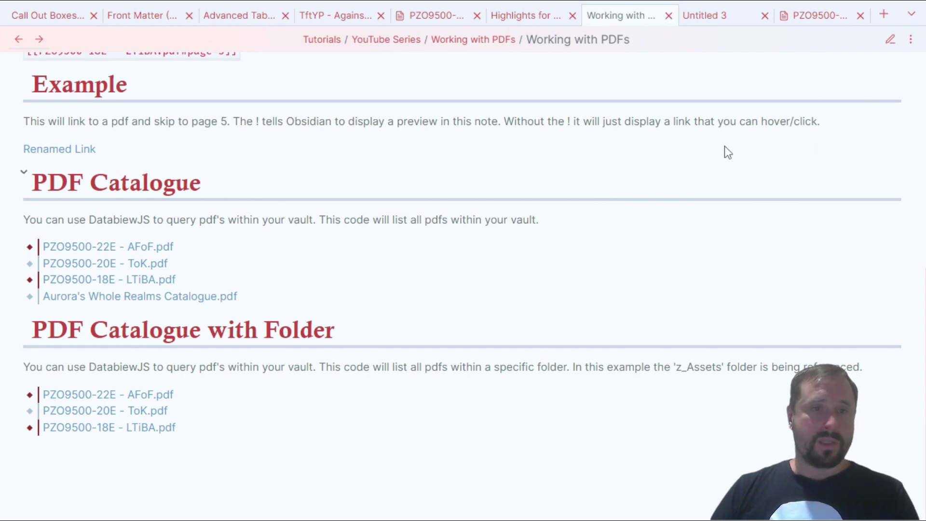
{"action": "left_click", "coordinate": [890, 41]}
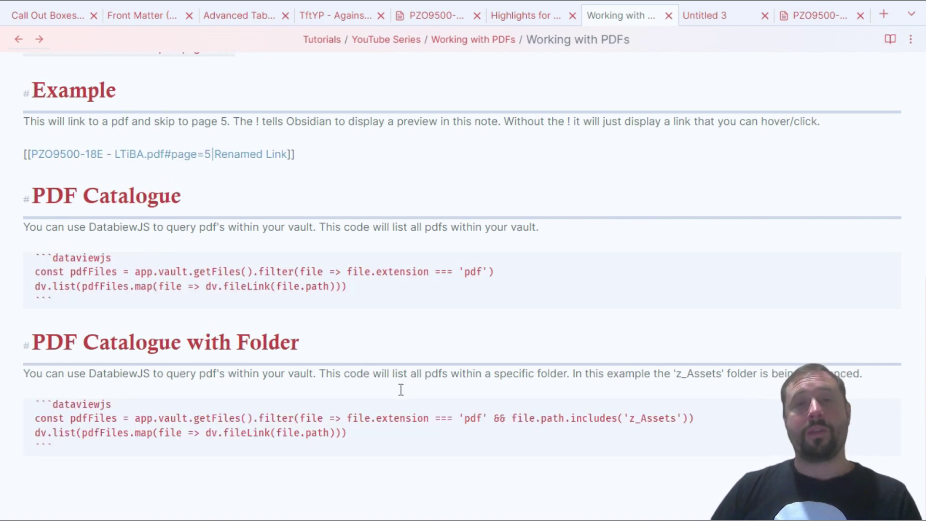
Step: Highlight the folder-filtered dataviewjs block and its const pdfFiles line to explain them
{"action": "left_click", "coordinate": [62, 449]}
{"action": "key", "text": "shift+Up"}
{"action": "key", "text": "shift+Up"}
{"action": "key", "text": "shift+Up"}
{"action": "key", "text": "shift+Up"}
{"action": "left_click", "coordinate": [62, 472]}
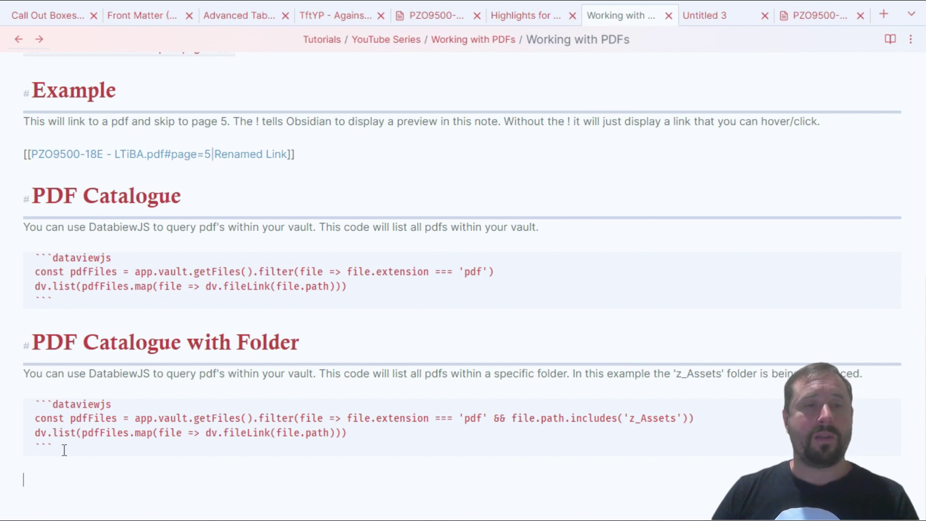
{"action": "left_click_drag", "start_coordinate": [64, 451], "coordinate": [35, 404]}
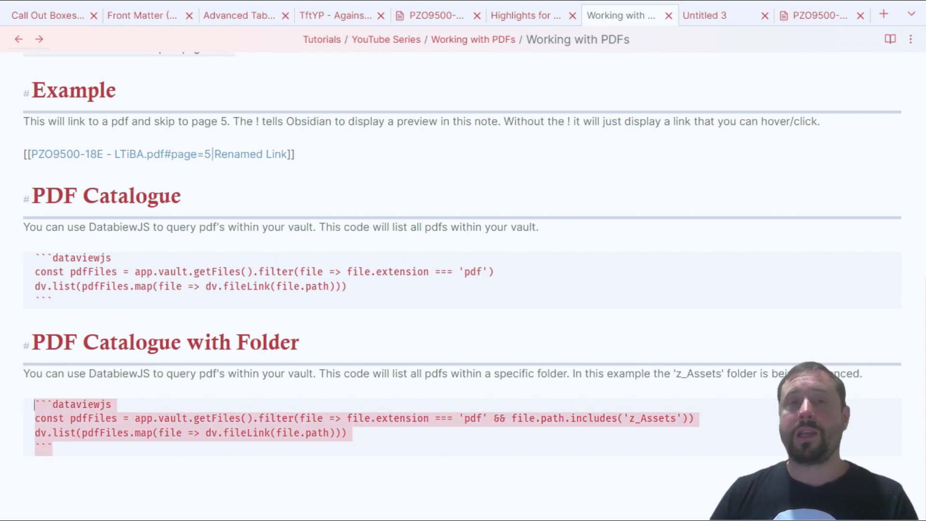
{"action": "left_click", "coordinate": [119, 502]}
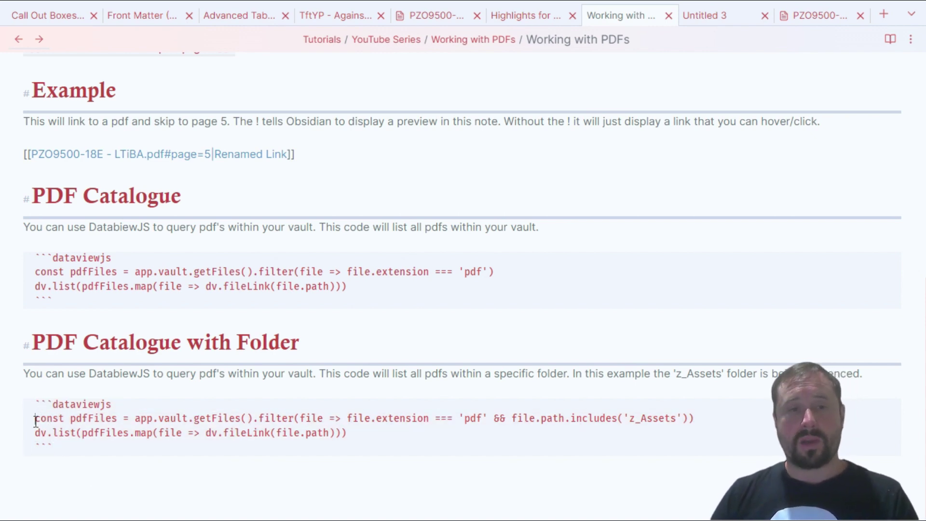
{"action": "left_click_drag", "start_coordinate": [35, 422], "coordinate": [697, 422]}
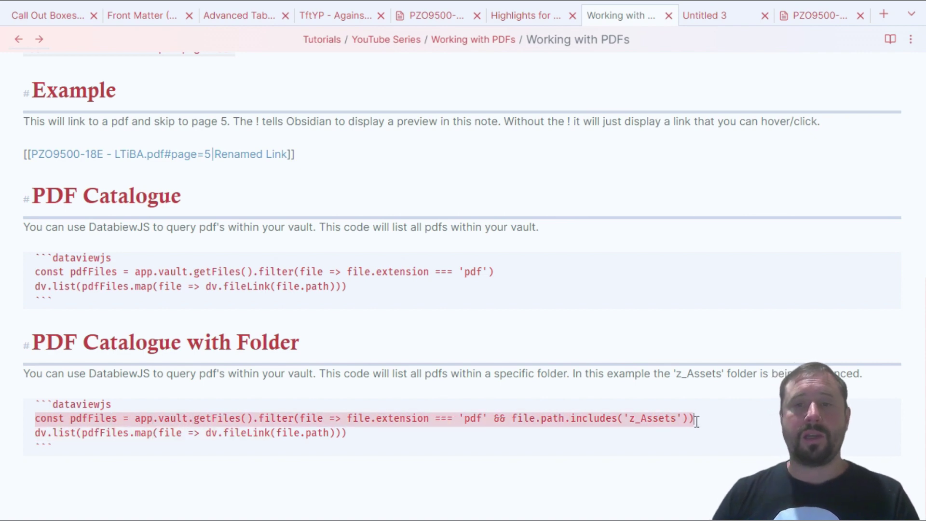
{"action": "left_click", "coordinate": [475, 419]}
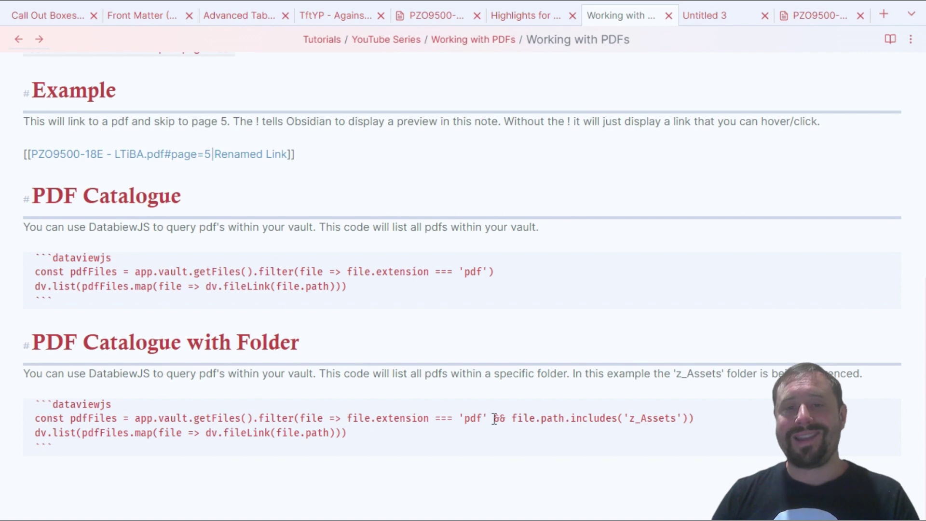
Step: Point out the 'z_Assets' folder filter and dv.list line, then render the three filtered PDF links
{"action": "left_click_drag", "start_coordinate": [495, 419], "coordinate": [693, 419]}
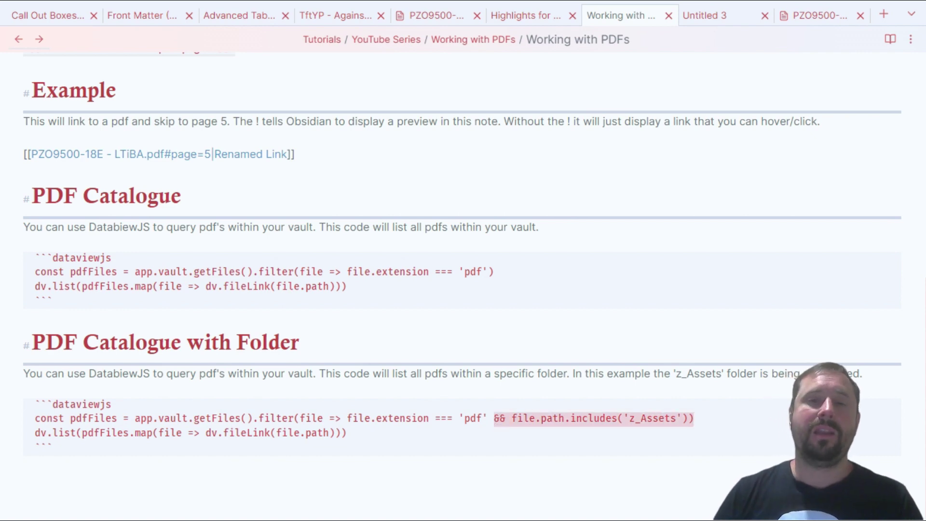
{"action": "left_click", "coordinate": [695, 419]}
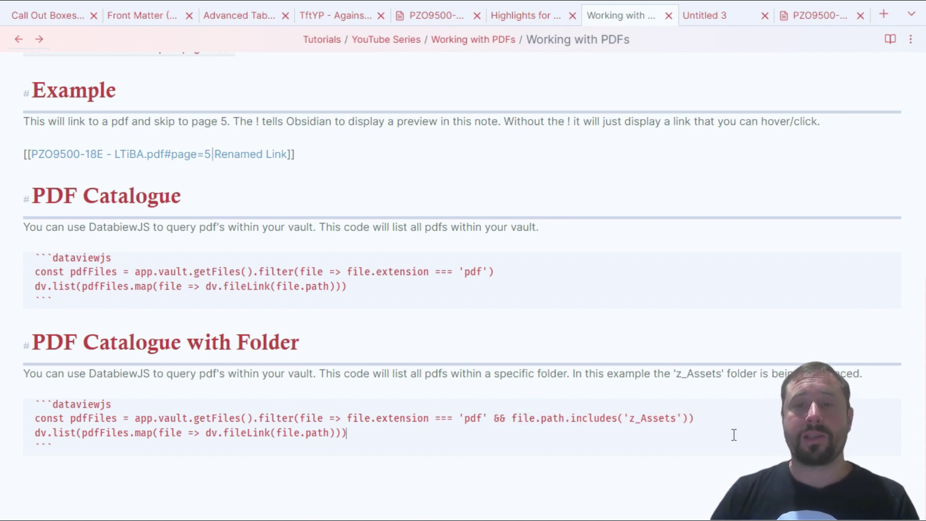
{"action": "left_click_drag", "start_coordinate": [676, 418], "coordinate": [623, 418]}
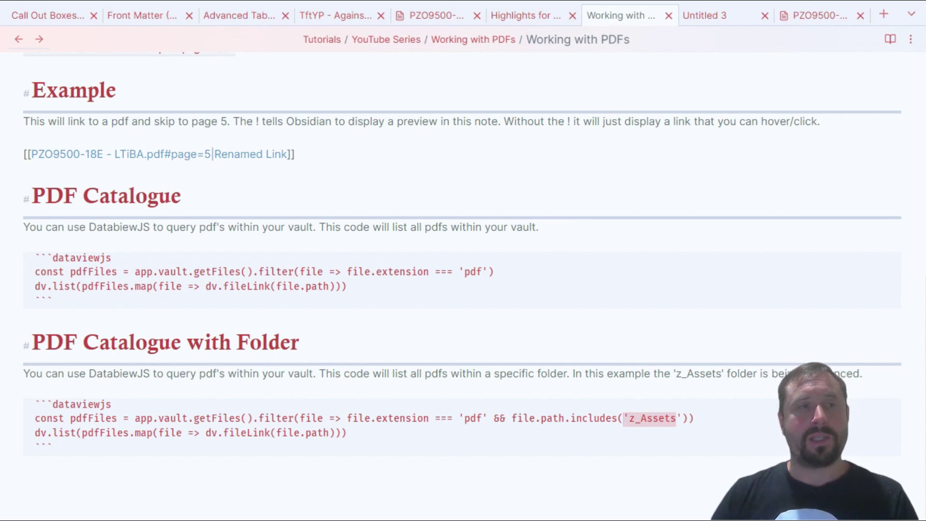
{"action": "left_click", "coordinate": [285, 468]}
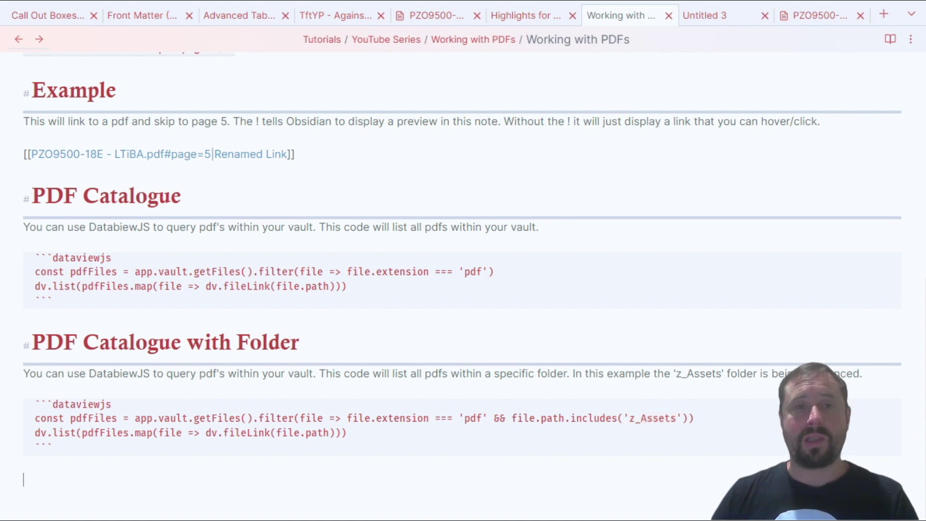
{"action": "left_click_drag", "start_coordinate": [372, 433], "coordinate": [285, 431]}
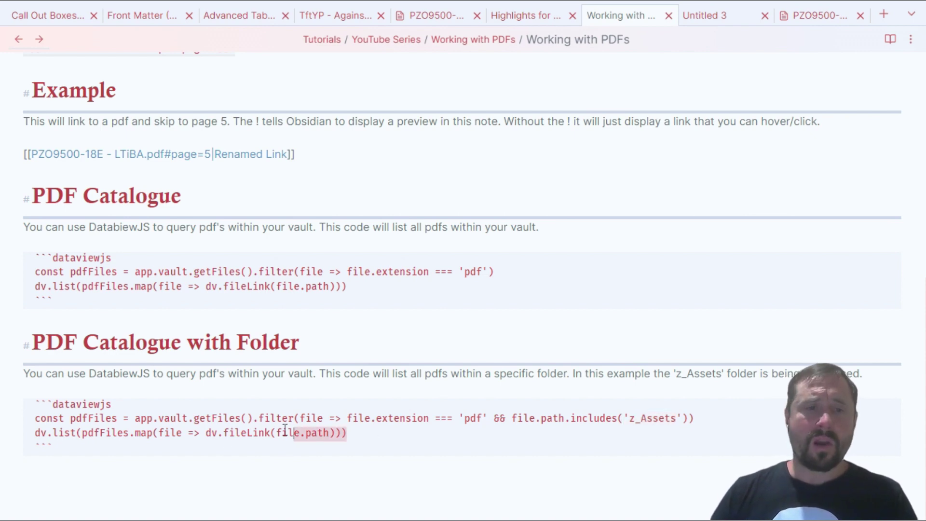
{"action": "left_click", "coordinate": [288, 482]}
{"action": "left_click", "coordinate": [890, 38]}
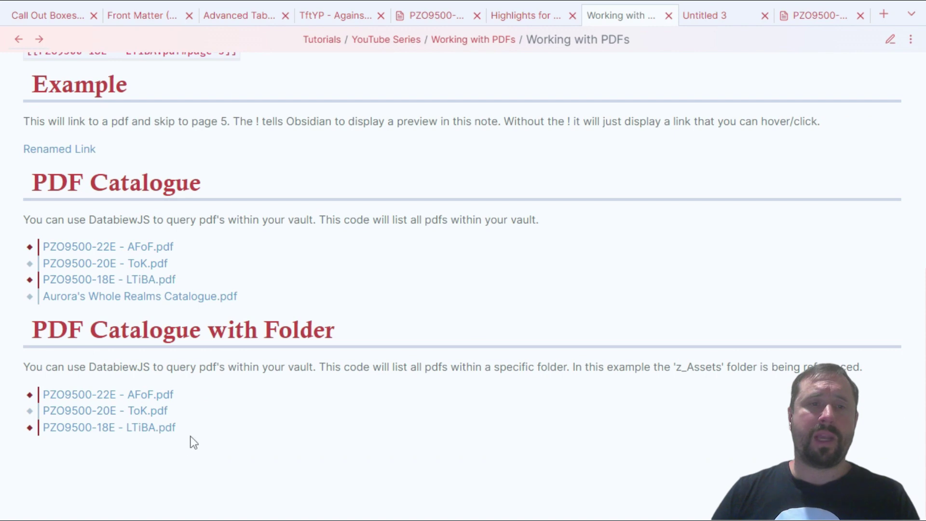
{"action": "left_click_drag", "start_coordinate": [193, 443], "coordinate": [39, 397]}
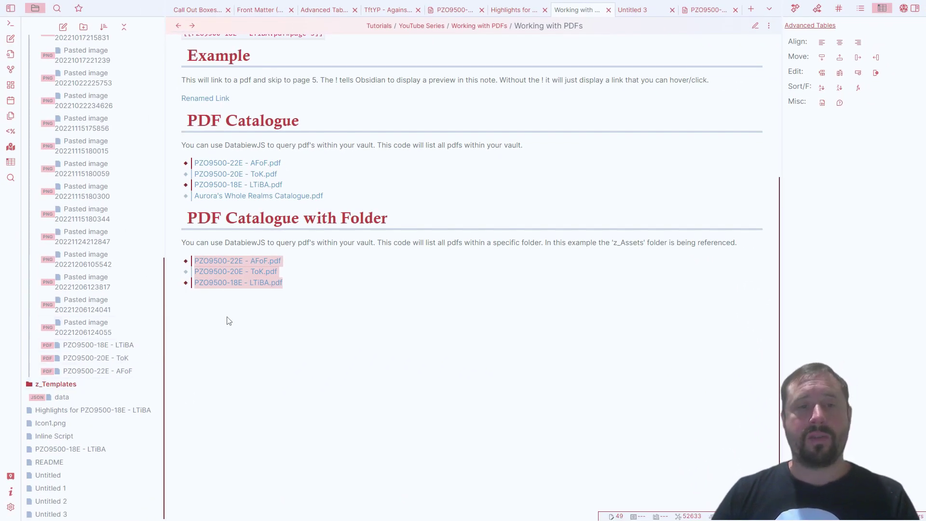
{"action": "left_click", "coordinate": [238, 283]}
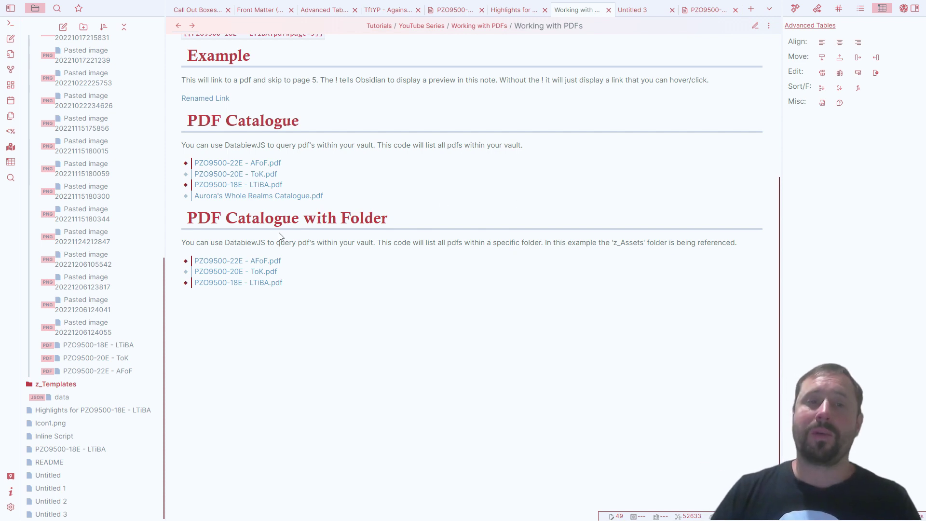
{"action": "left_click", "coordinate": [756, 27]}
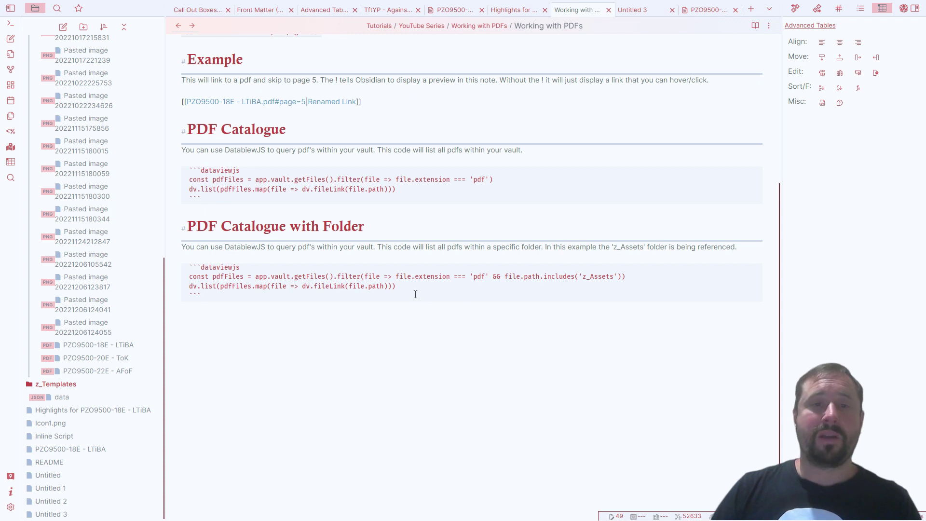
{"action": "left_click_drag", "start_coordinate": [627, 276], "coordinate": [503, 278]}
{"action": "left_click", "coordinate": [515, 217]}
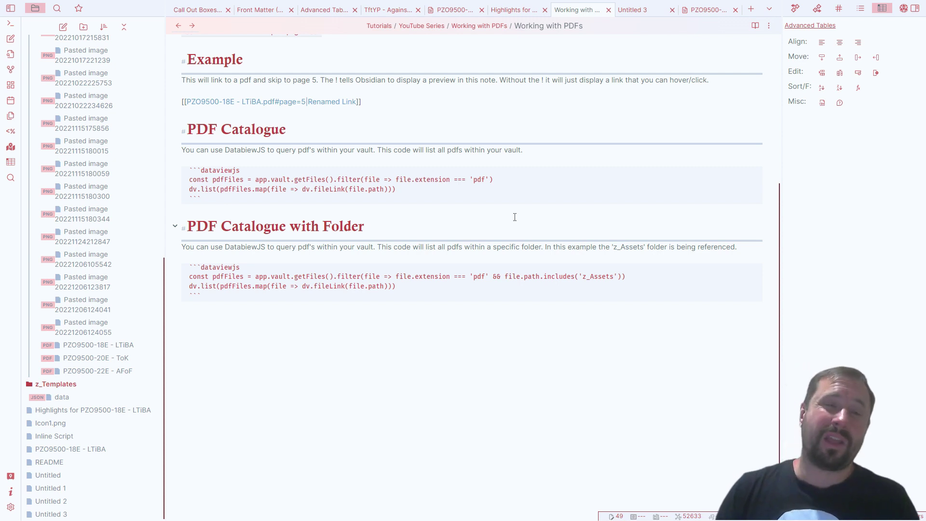
{"action": "left_click", "coordinate": [209, 298]}
{"action": "left_click", "coordinate": [275, 323]}
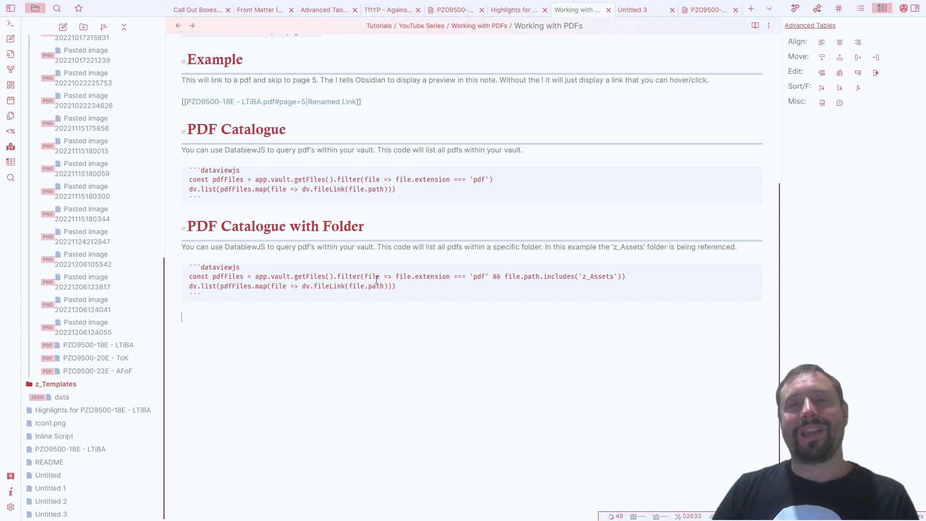
{"action": "key", "text": "ctrl+e"}
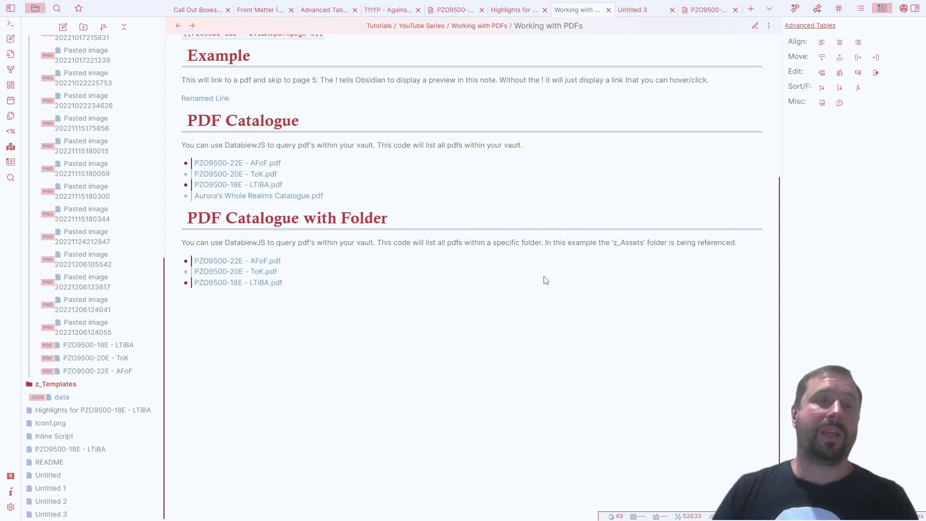
{"action": "scroll", "coordinate": [543, 291], "scroll_direction": "up", "scroll_amount": 3}
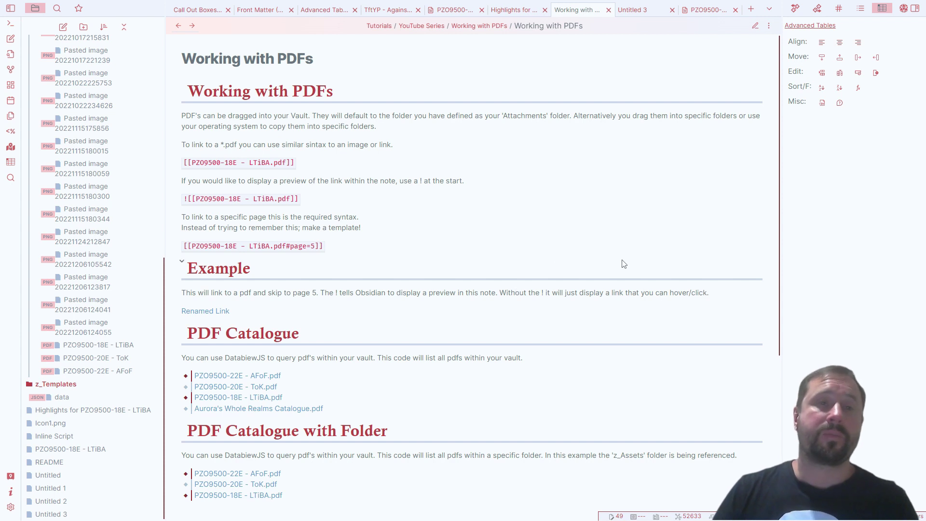
{"action": "left_click", "coordinate": [756, 26]}
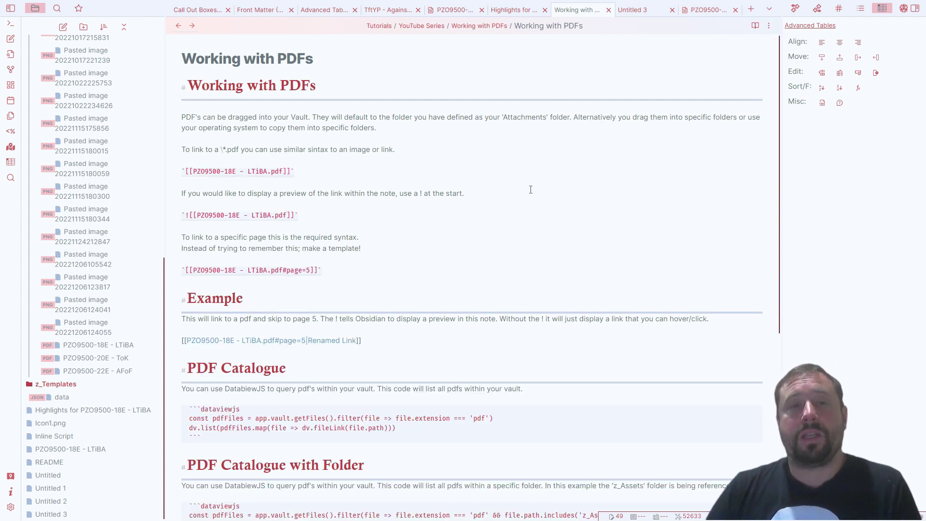
{"action": "scroll", "coordinate": [521, 263], "scroll_direction": "down", "scroll_amount": 4}
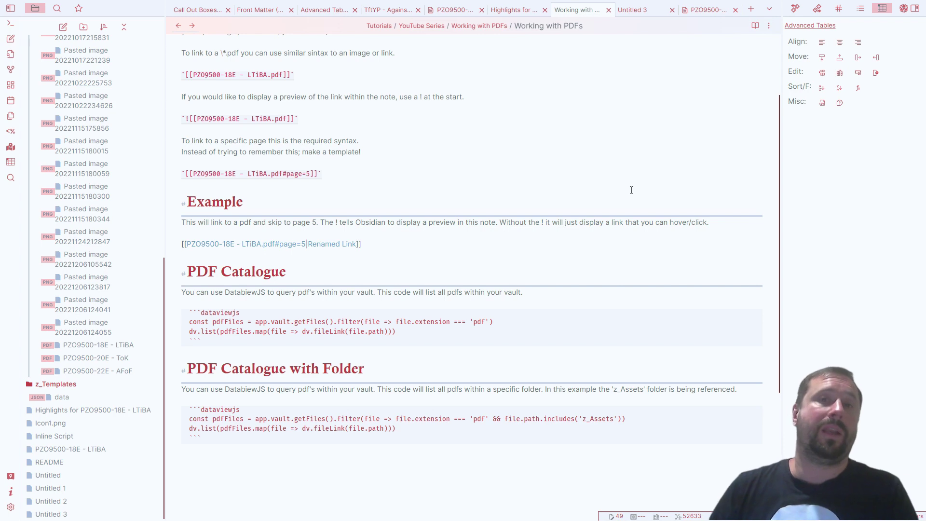
Step: Open the Renamed Link from reading view and browse page 5 of PZO9500-18E.pdf
{"action": "left_click", "coordinate": [755, 25]}
{"action": "left_click", "coordinate": [212, 222]}
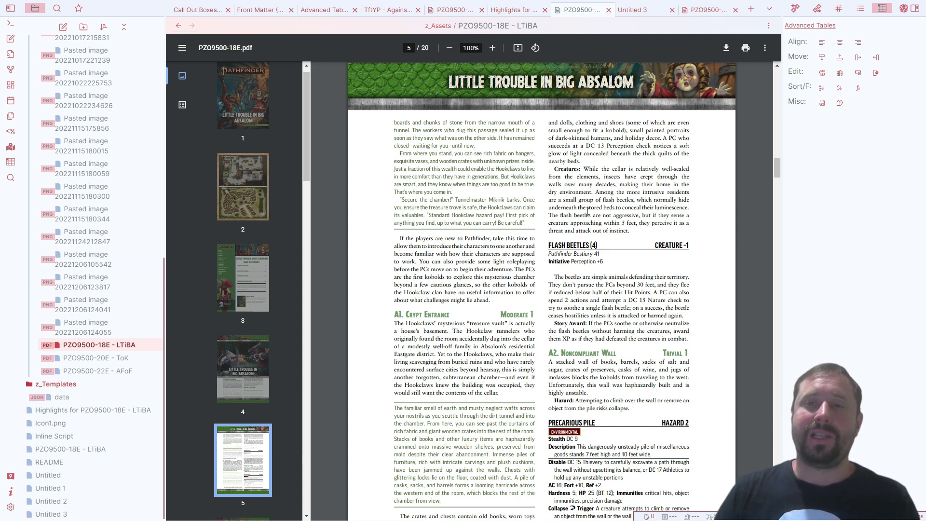
{"action": "scroll", "coordinate": [573, 166], "scroll_direction": "up", "scroll_amount": 2}
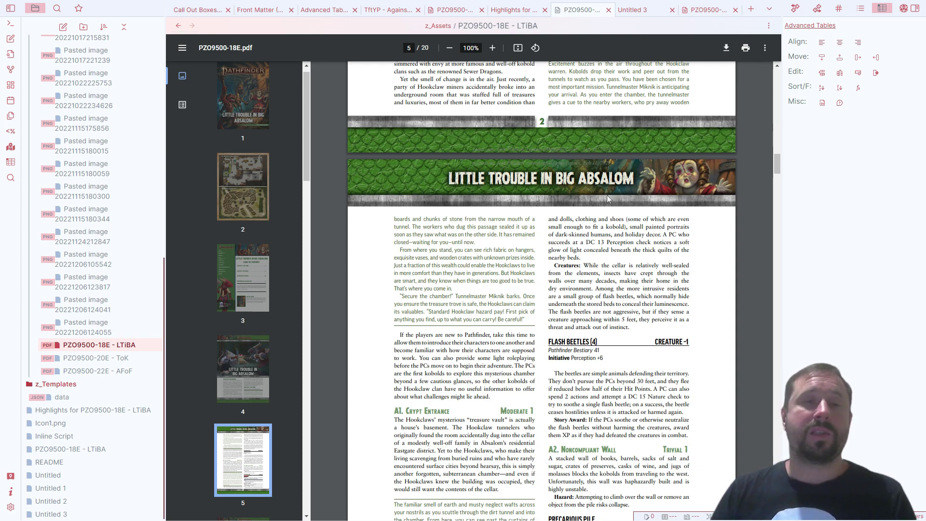
{"action": "scroll", "coordinate": [608, 198], "scroll_direction": "down", "scroll_amount": 1}
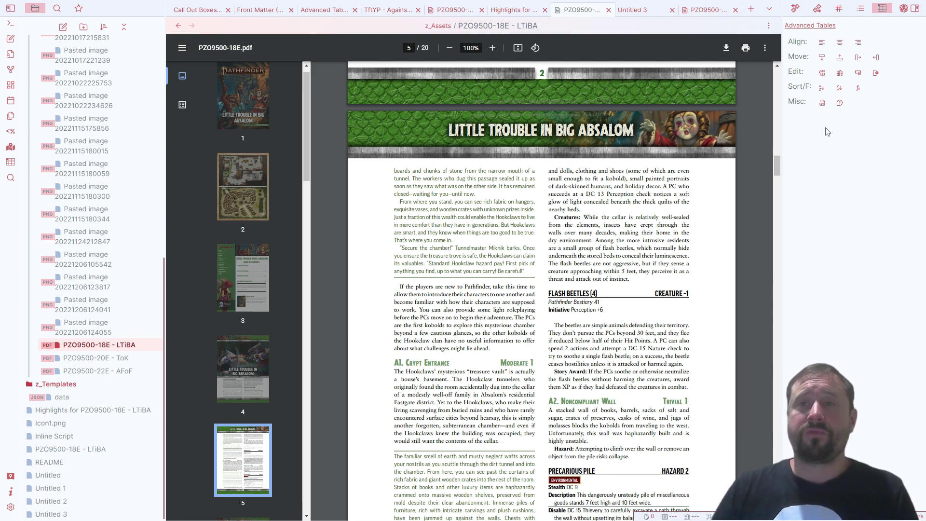
{"action": "scroll", "coordinate": [737, 122], "scroll_direction": "up", "scroll_amount": 3}
{"action": "scroll", "coordinate": [736, 121], "scroll_direction": "up", "scroll_amount": 10}
Step: Return to the Working with PDFs note and highlight its intro and PDF Catalogue description
{"action": "left_click", "coordinate": [178, 25]}
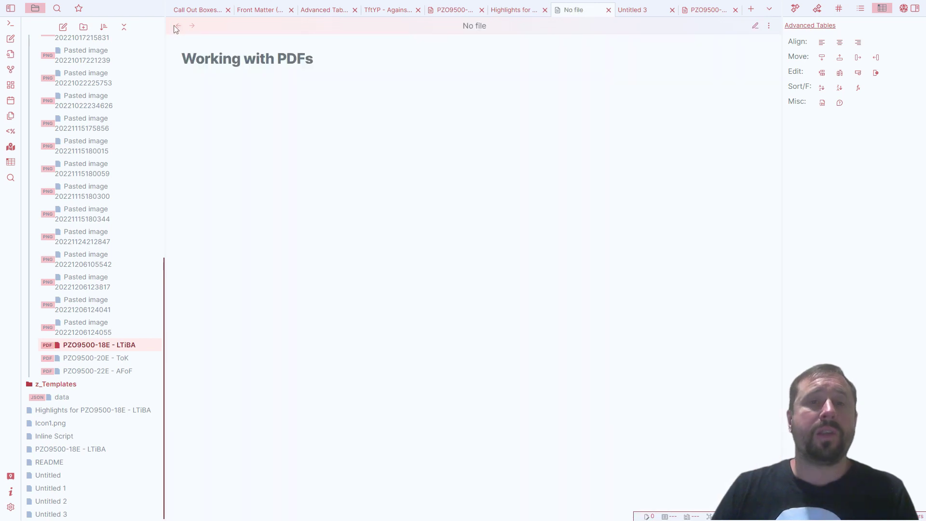
{"action": "scroll", "coordinate": [359, 263], "scroll_direction": "down", "scroll_amount": 2}
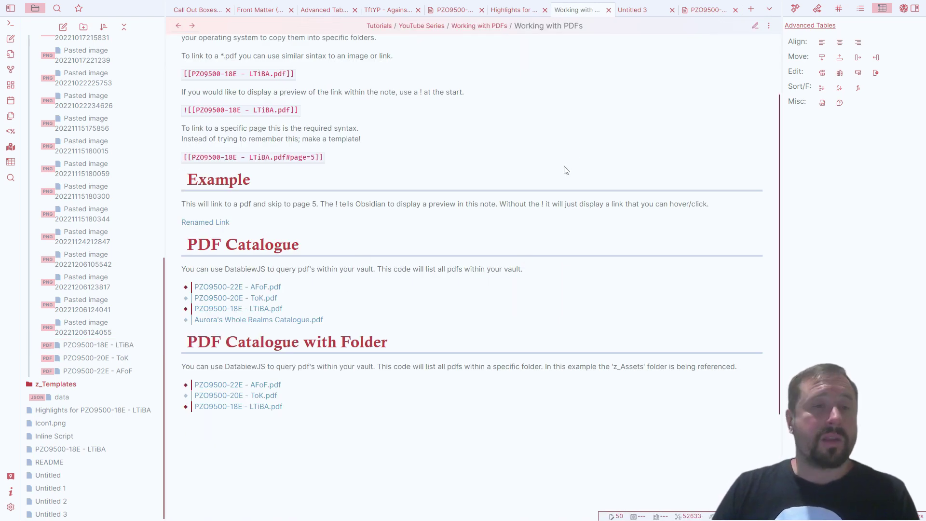
{"action": "scroll", "coordinate": [566, 170], "scroll_direction": "up", "scroll_amount": 2}
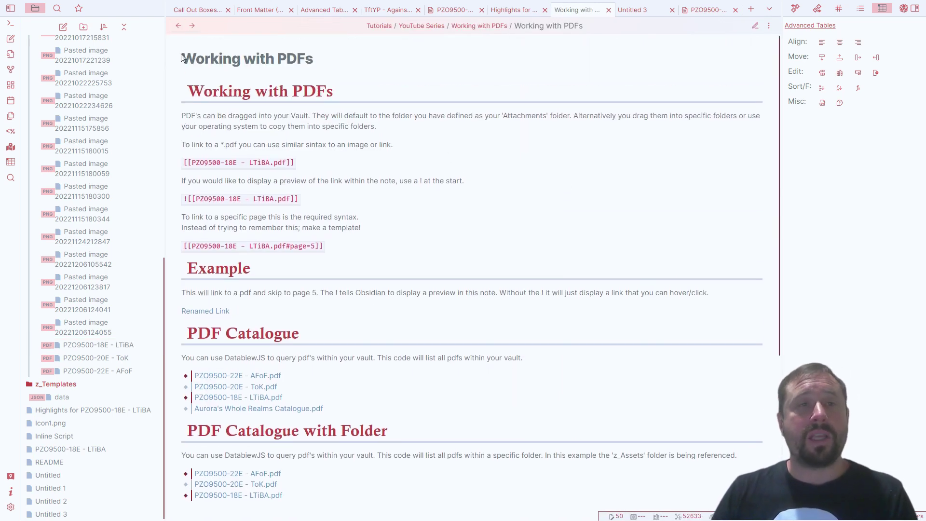
{"action": "left_click_drag", "start_coordinate": [182, 57], "coordinate": [374, 243]}
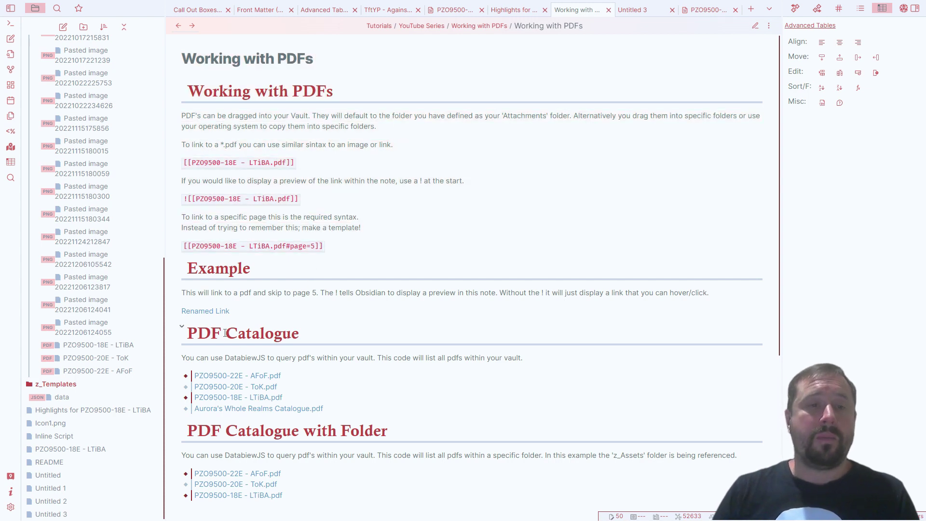
{"action": "left_click_drag", "start_coordinate": [182, 358], "coordinate": [285, 358]}
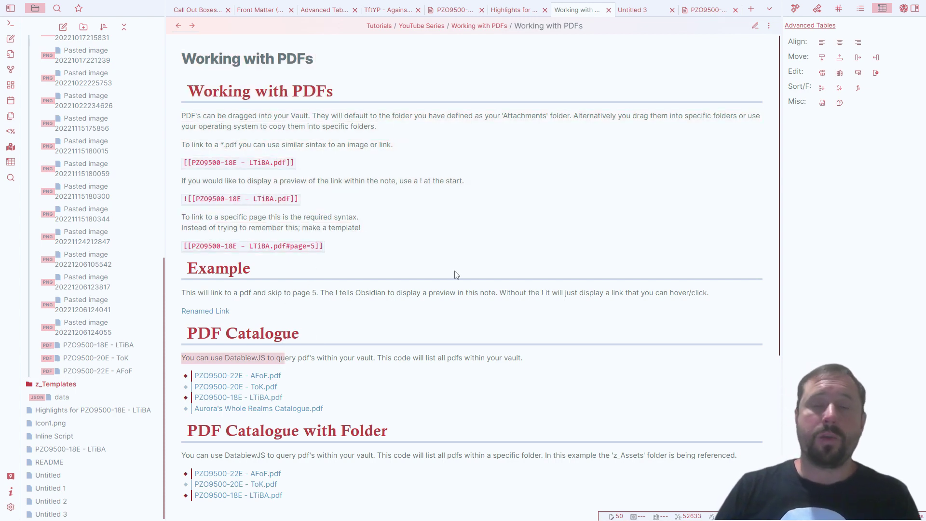
Step: Append '(Requires Dataview Plugin)' to the PDF Catalogue heading in the markdown source
{"action": "left_click", "coordinate": [769, 26]}
{"action": "left_click", "coordinate": [756, 26]}
{"action": "left_click", "coordinate": [310, 370]}
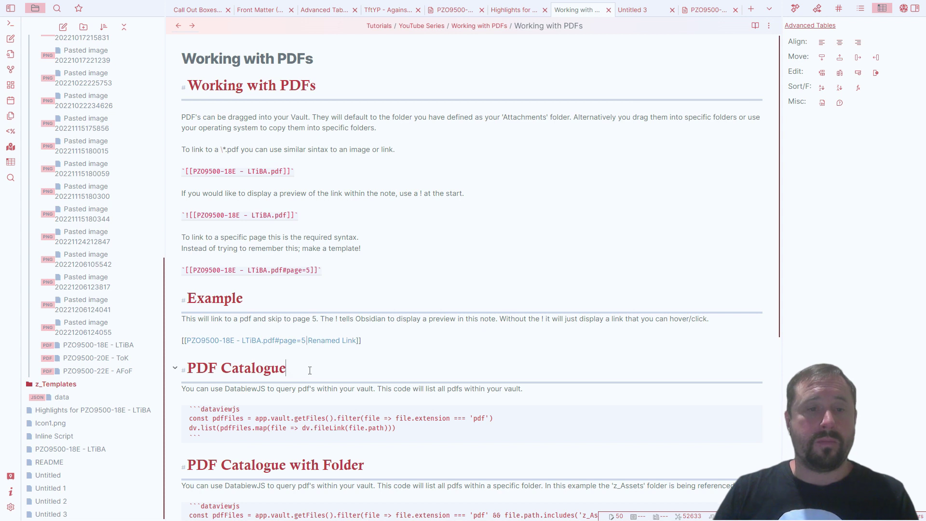
{"action": "type", "text": "(Requires Da"}
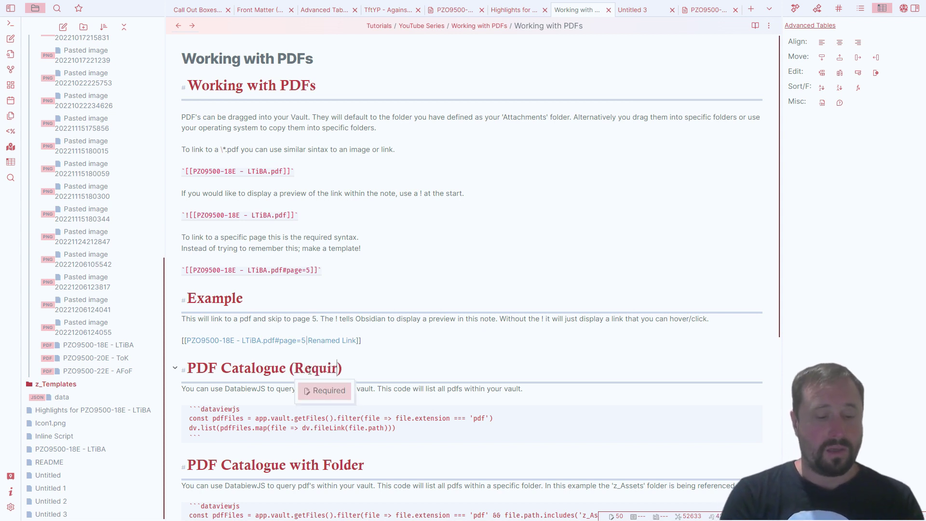
{"action": "type", "text": "taview"}
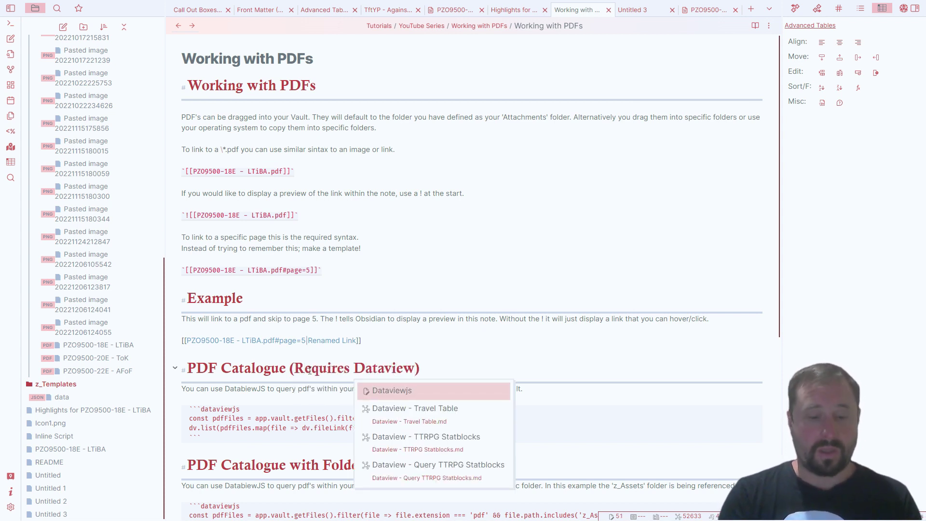
{"action": "type", "text": " pl"}
{"action": "key", "text": "BackSpace"}
{"action": "key", "text": "BackSpace"}
{"action": "type", "text": "Plugin"}
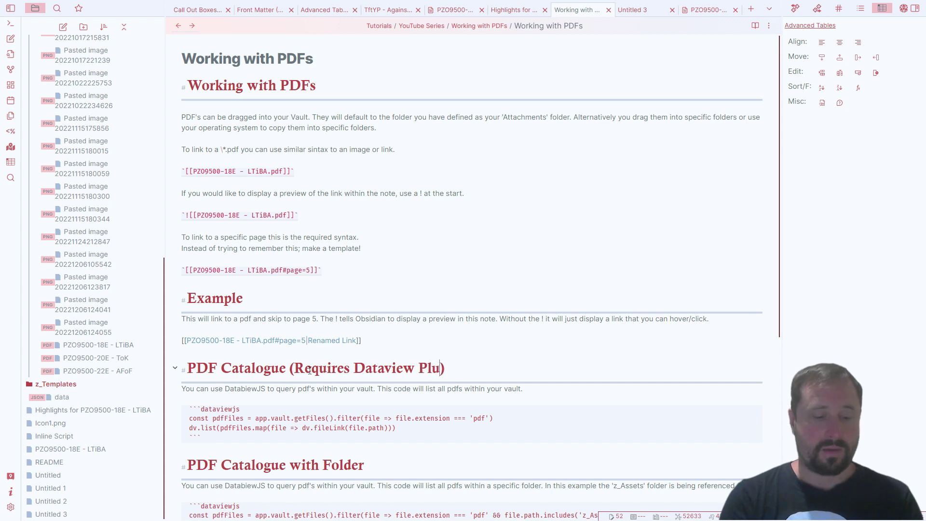
{"action": "key", "text": "ctrl+shift+Left"}
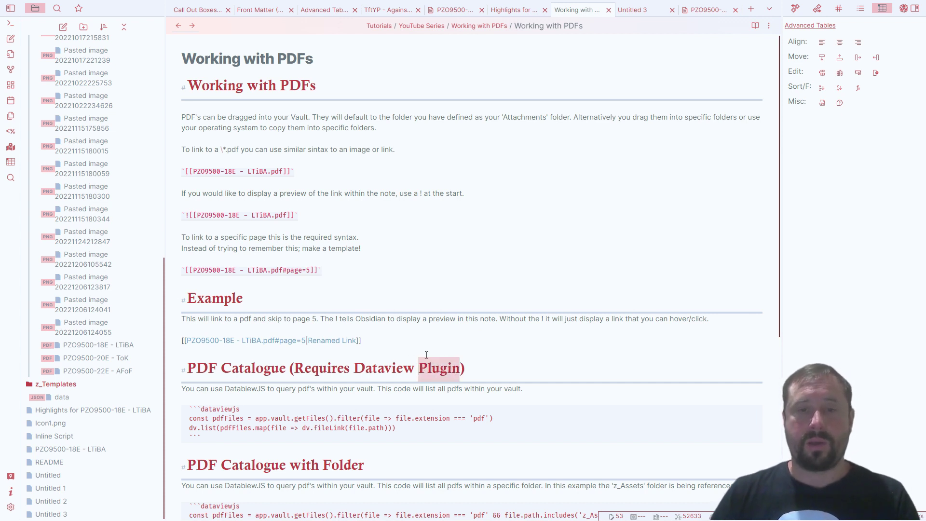
Step: Copy the '(Requires Dataview Plugin)' label onto the PDF Catalogue with Folder heading and preview
{"action": "left_click_drag", "start_coordinate": [465, 368], "coordinate": [288, 368]}
{"action": "key", "text": "ctrl+c"}
{"action": "left_click", "coordinate": [388, 461]}
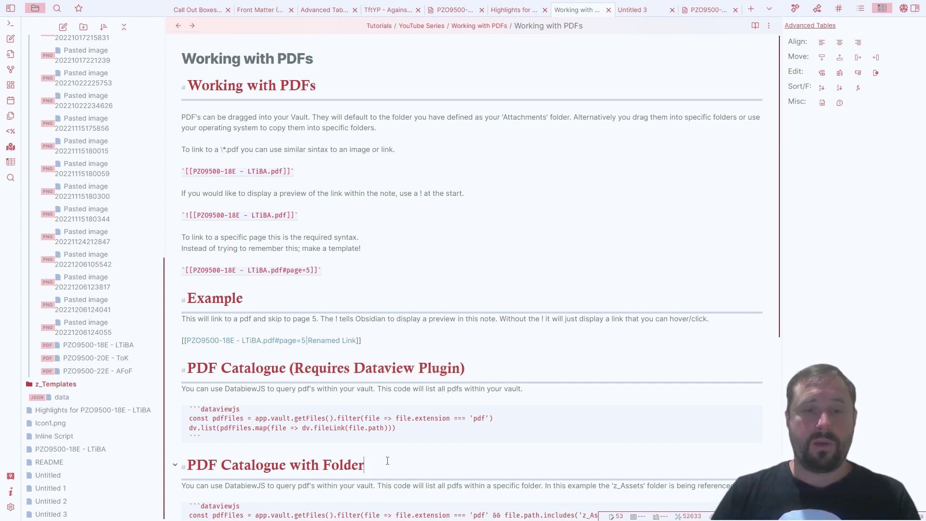
{"action": "key", "text": "ctrl+v"}
{"action": "left_click", "coordinate": [755, 25]}
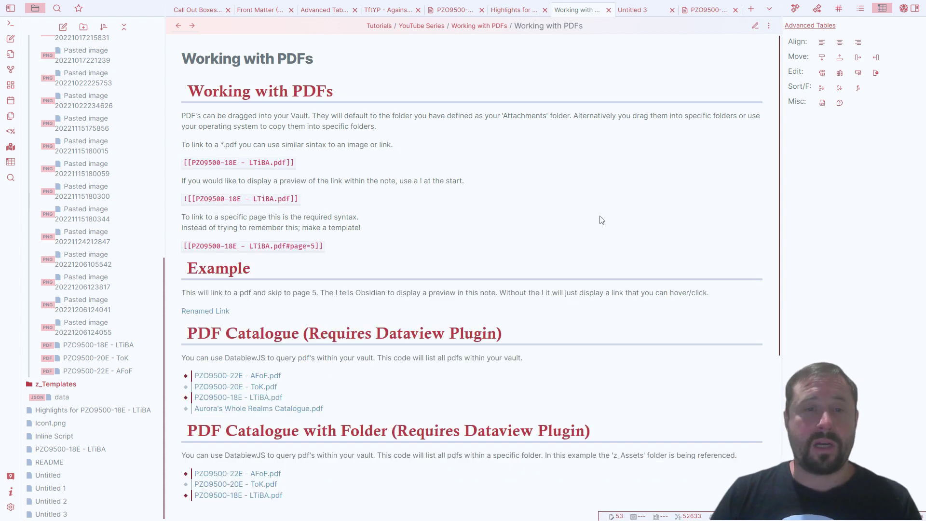
{"action": "left_click", "coordinate": [756, 25]}
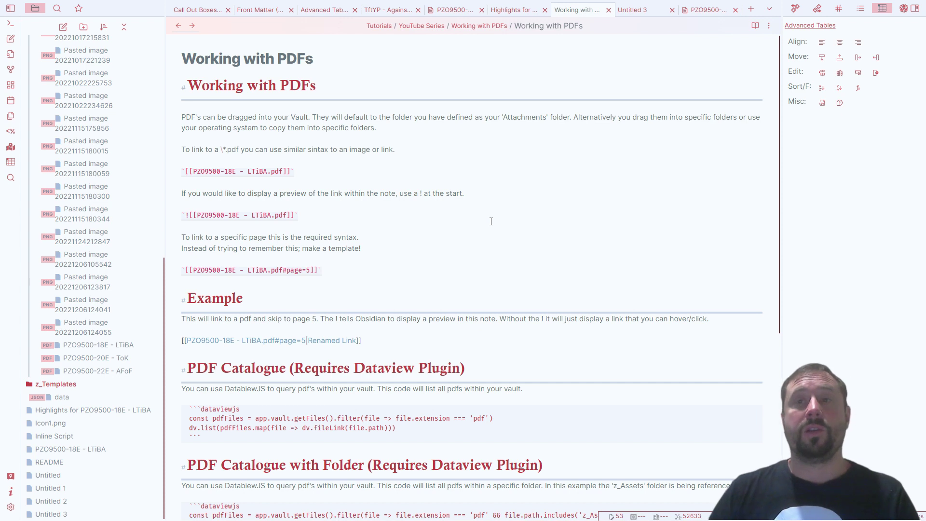
{"action": "scroll", "coordinate": [592, 170], "scroll_direction": "down", "scroll_amount": 1}
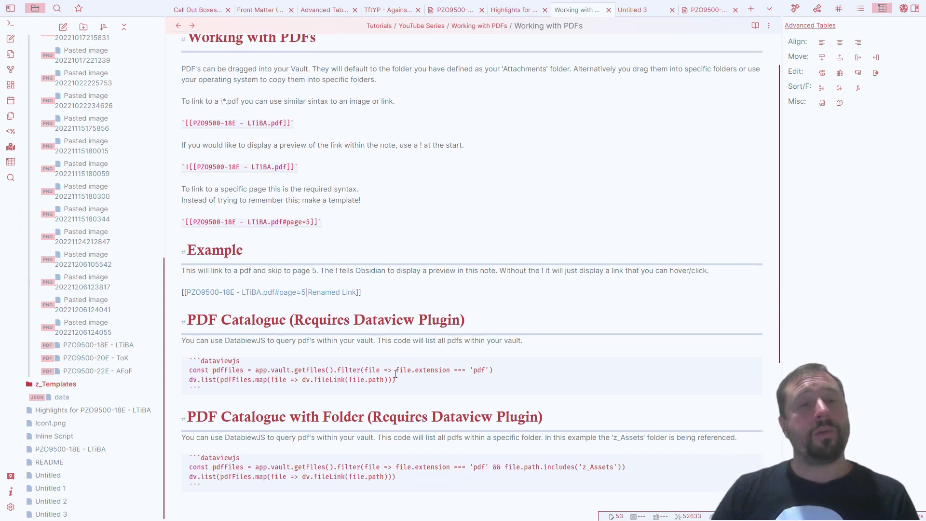
{"action": "left_click_drag", "start_coordinate": [214, 391], "coordinate": [170, 359]}
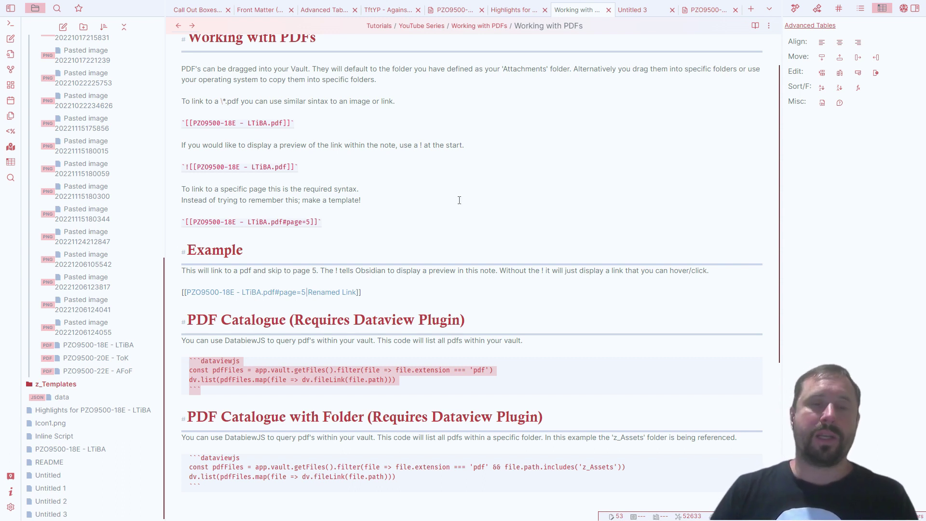
{"action": "left_click", "coordinate": [551, 183]}
{"action": "left_click", "coordinate": [755, 26]}
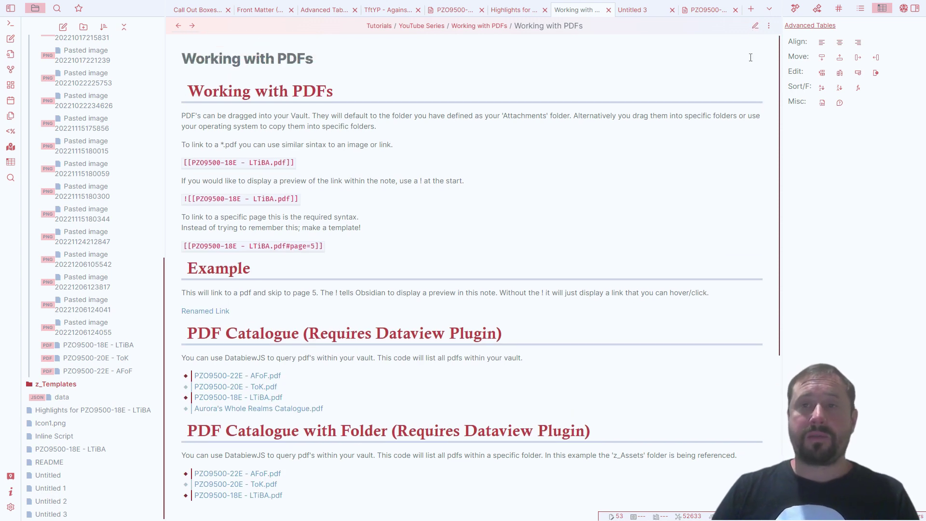
{"action": "left_click", "coordinate": [755, 26]}
{"action": "left_click", "coordinate": [756, 26]}
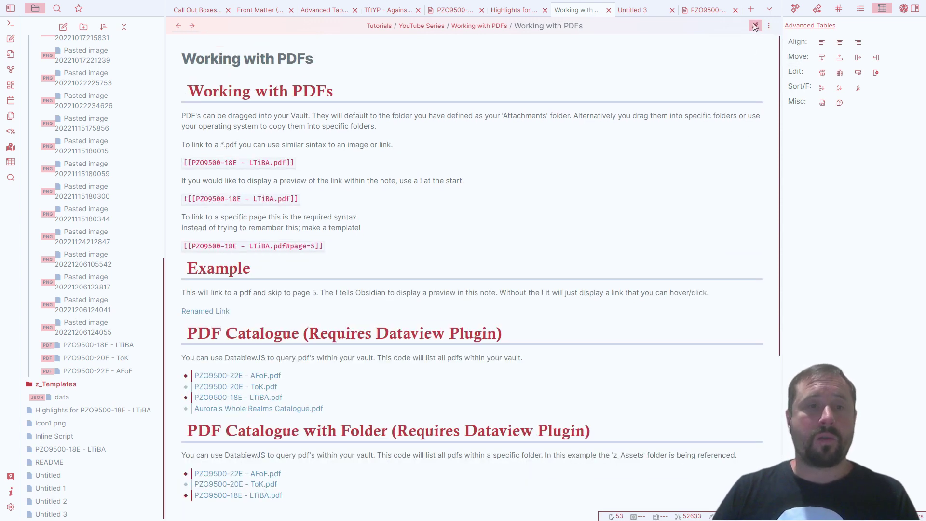
{"action": "left_click", "coordinate": [755, 26]}
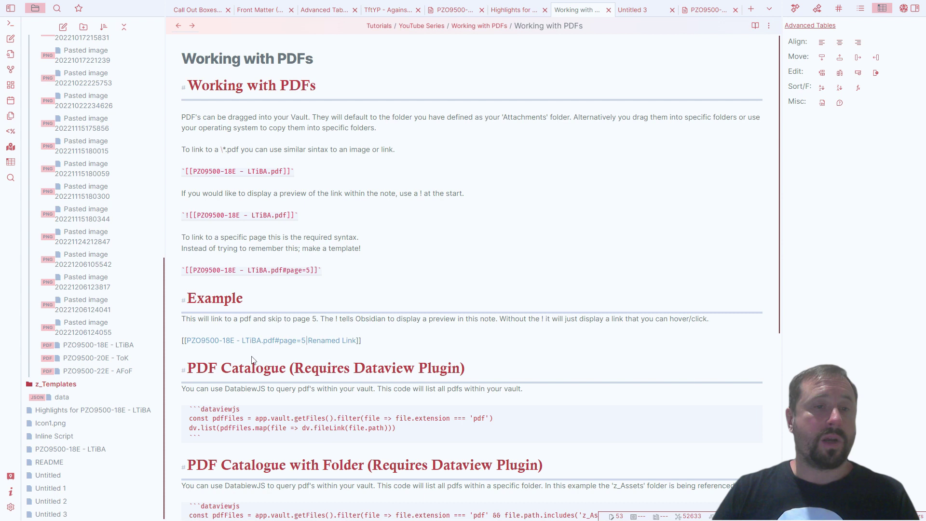
Step: Copy the page-5 Renamed Link line and paste a duplicate on the line below
{"action": "triple_click", "coordinate": [400, 339]}
{"action": "key", "text": "ctrl+c"}
{"action": "key", "text": "Right"}
{"action": "key", "text": "ctrl+v"}
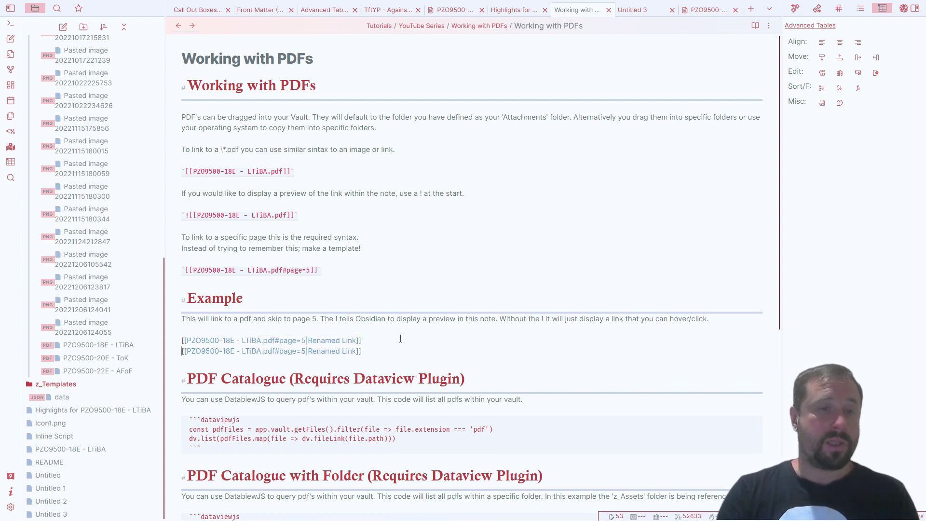